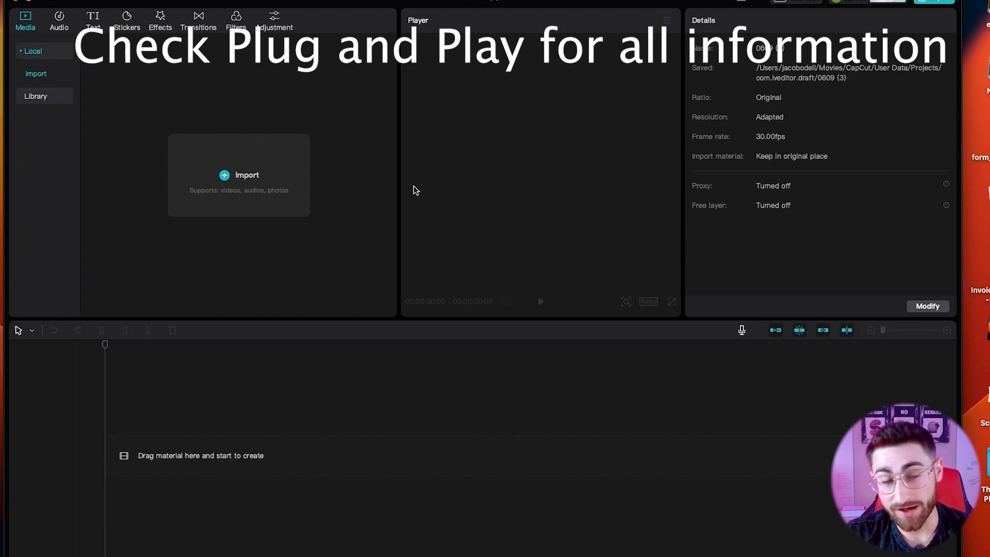
# Import Pitching Shot 1 (side).MOV and Pitching Shot 2 (Back).MOV into the media library.
pyautogui.scroll(-5, 389, 323)
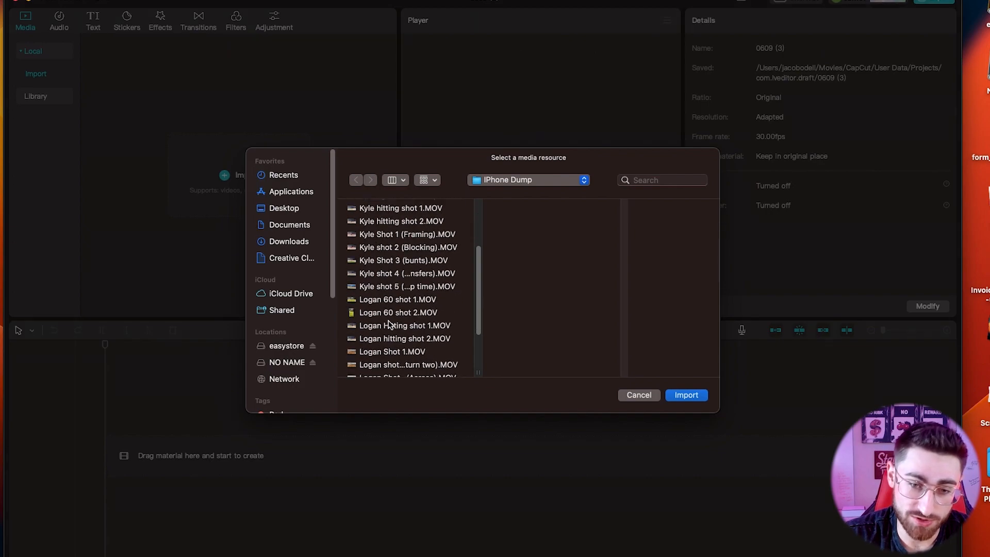
pyautogui.scroll(-5, 389, 323)
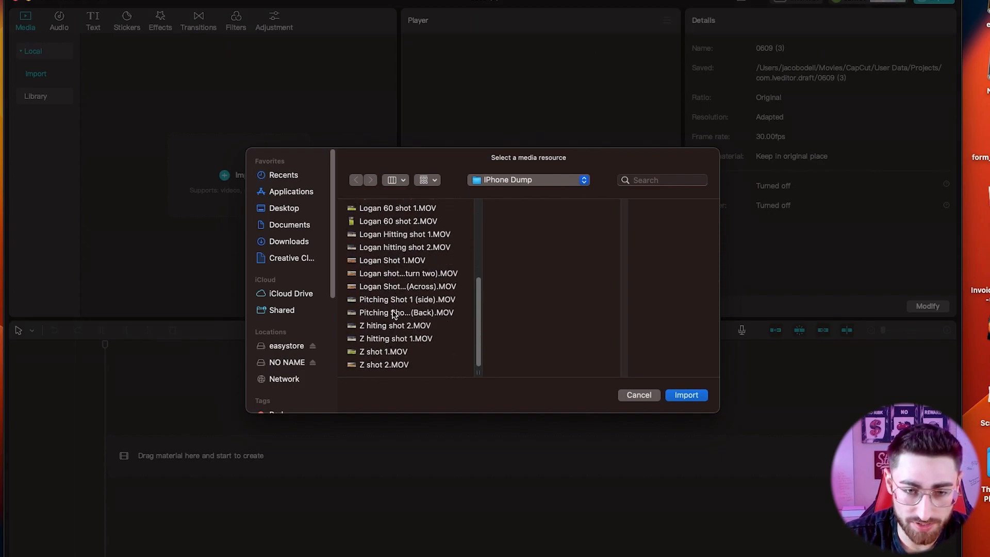
pyautogui.click(395, 299)
pyautogui.keyDown('shift'); pyautogui.click(395, 313); pyautogui.keyUp('shift')
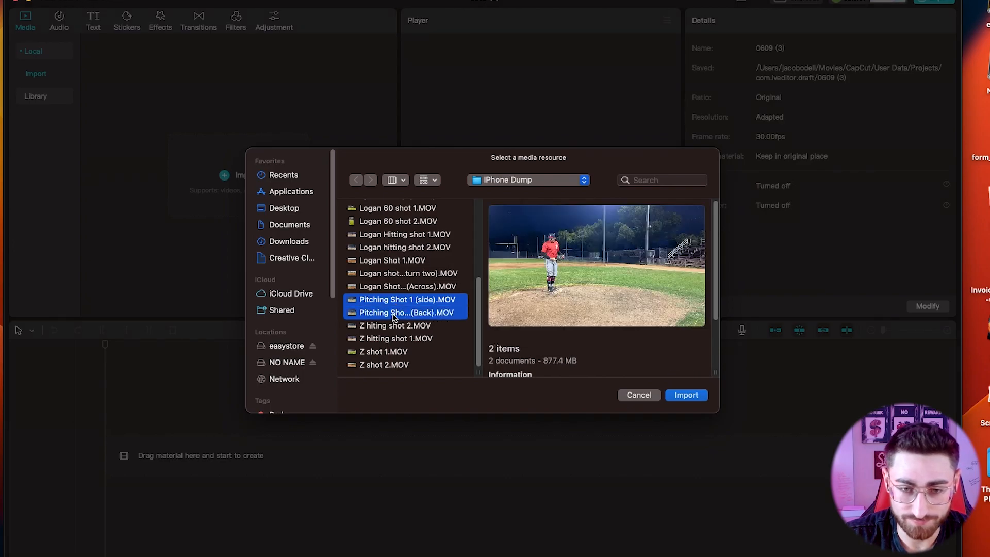
pyautogui.click(678, 396)
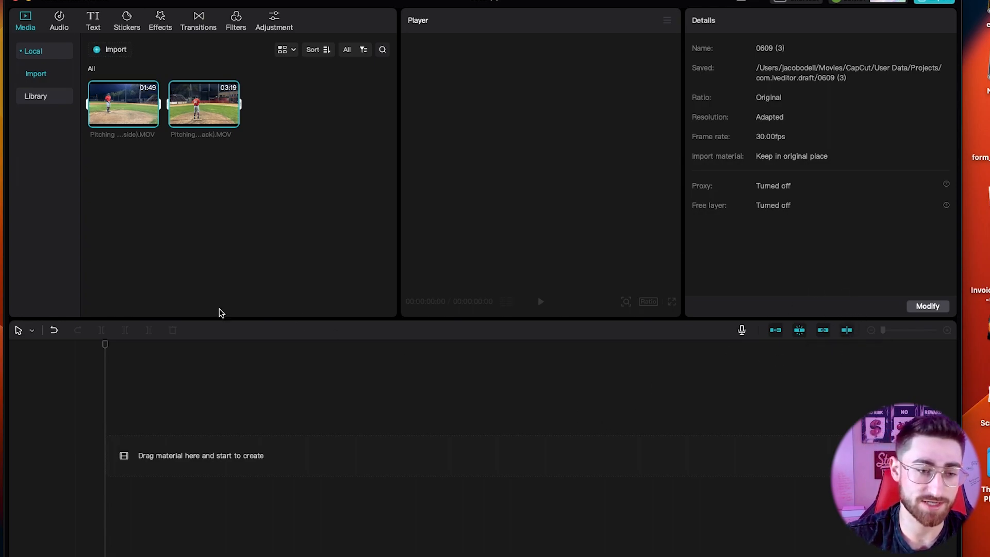
# Check the timeline editing-mode list, then preview the 3:18 back-view clip in the player.
pyautogui.click(31, 332)
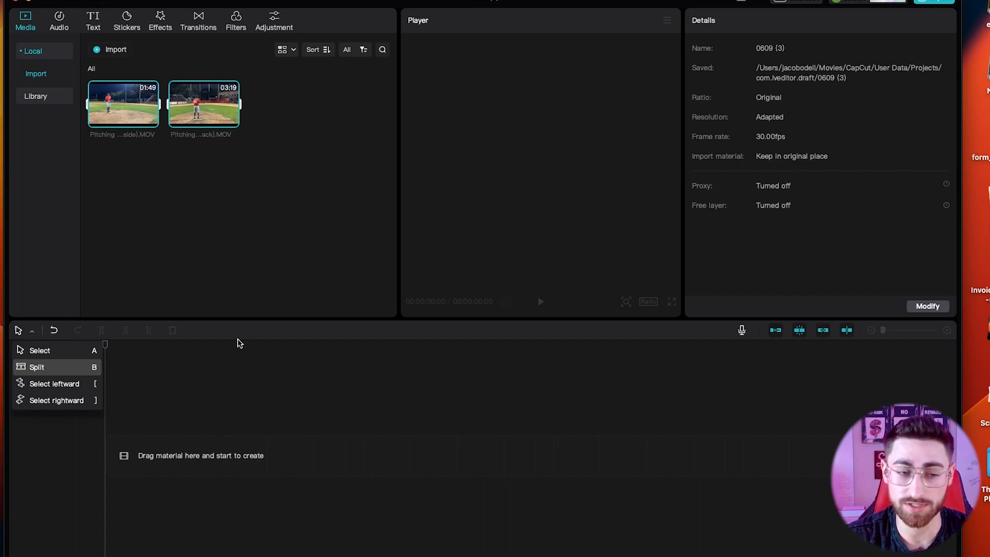
pyautogui.click(196, 431)
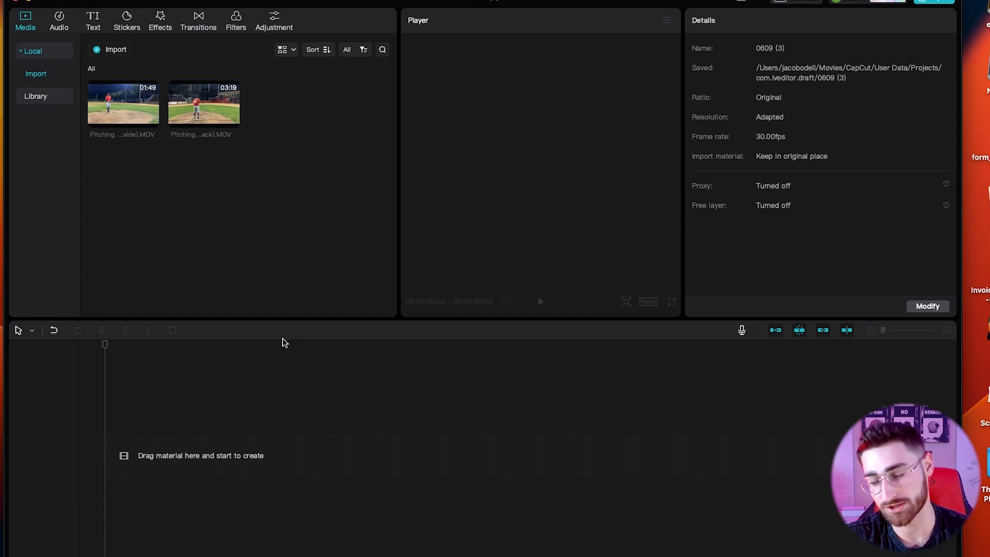
pyautogui.moveTo(152, 124)
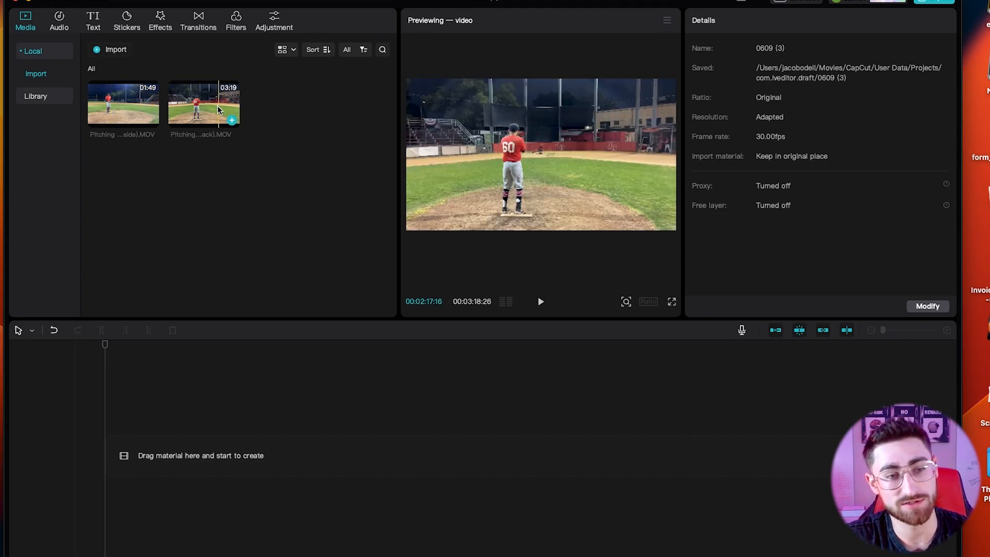
# Place Pitching Shot 2 (Back) on the timeline and check its Audio and Video settings.
pyautogui.moveTo(205, 94); pyautogui.dragTo(101, 454)
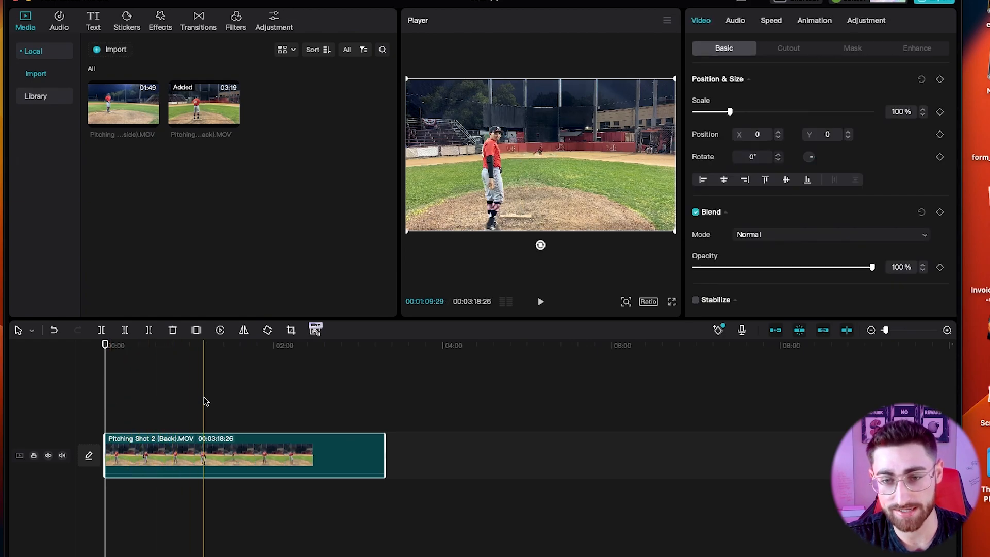
pyautogui.click(218, 399)
pyautogui.click(121, 412)
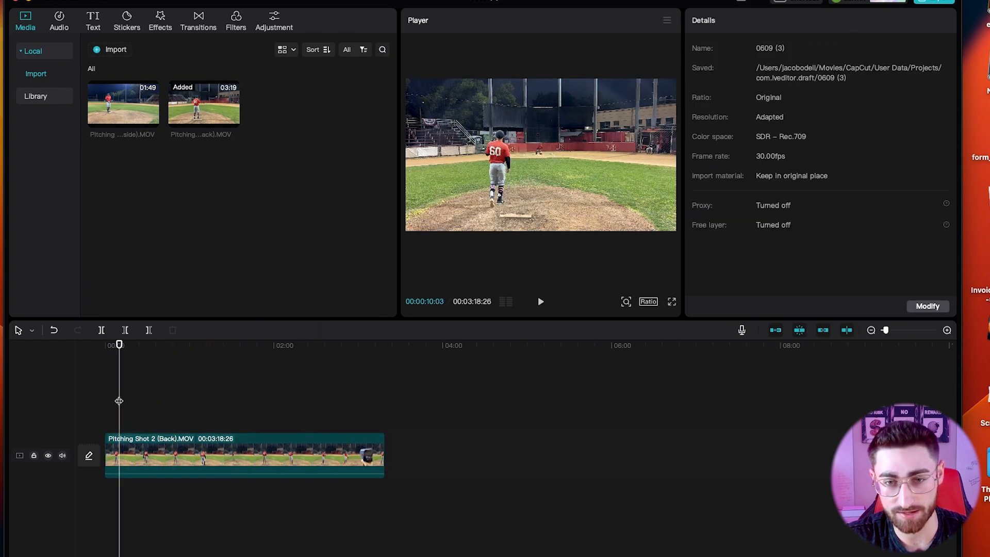
pyautogui.click(180, 453)
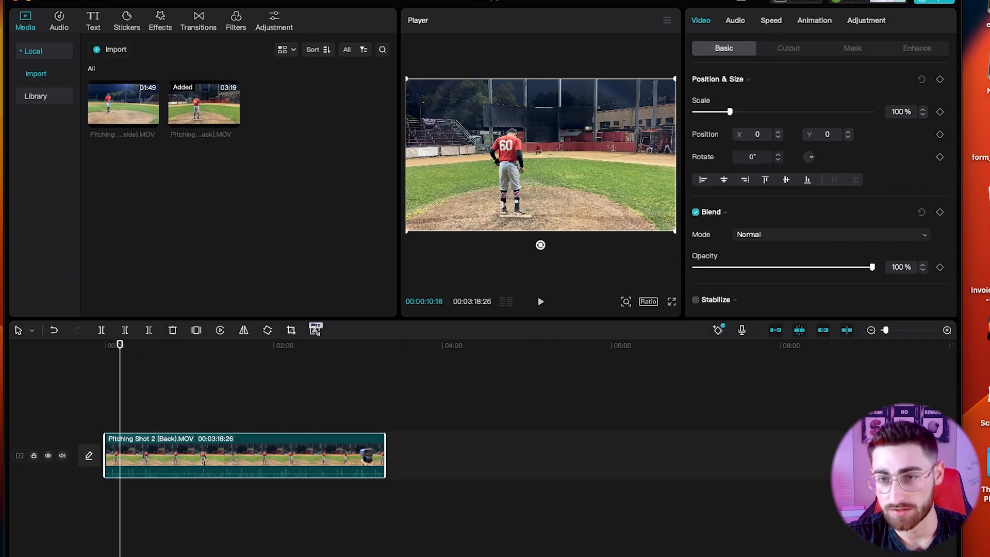
pyautogui.click(735, 23)
pyautogui.click(702, 24)
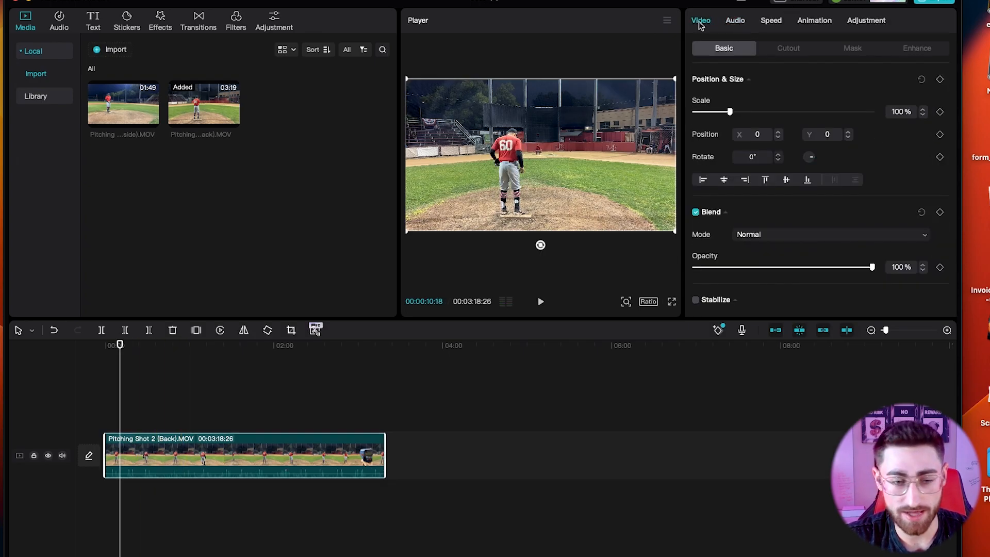
# Play the 3:18 back-view clip from the start of the timeline to review it.
pyautogui.click(128, 439)
pyautogui.press('space')
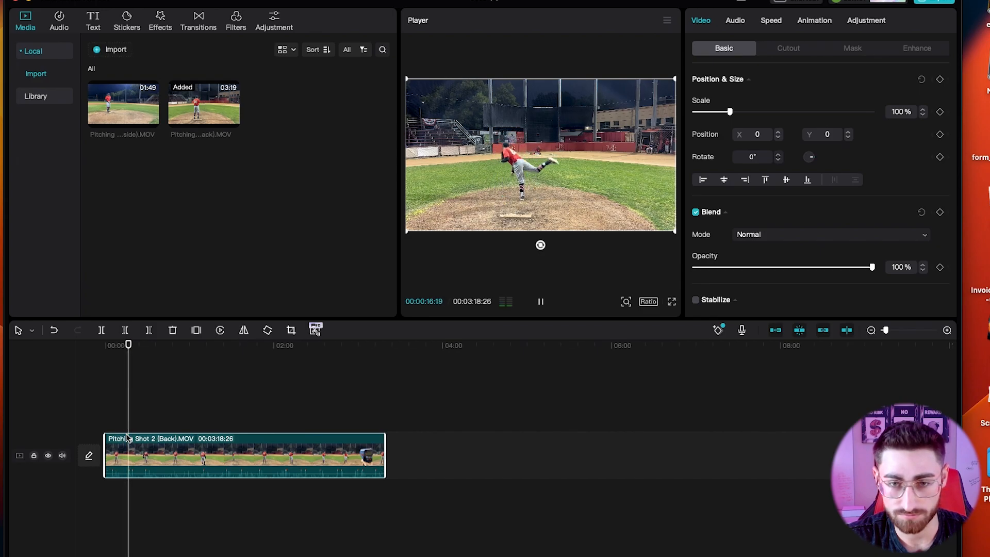
pyautogui.click(109, 416)
pyautogui.click(104, 418)
pyautogui.press('space')
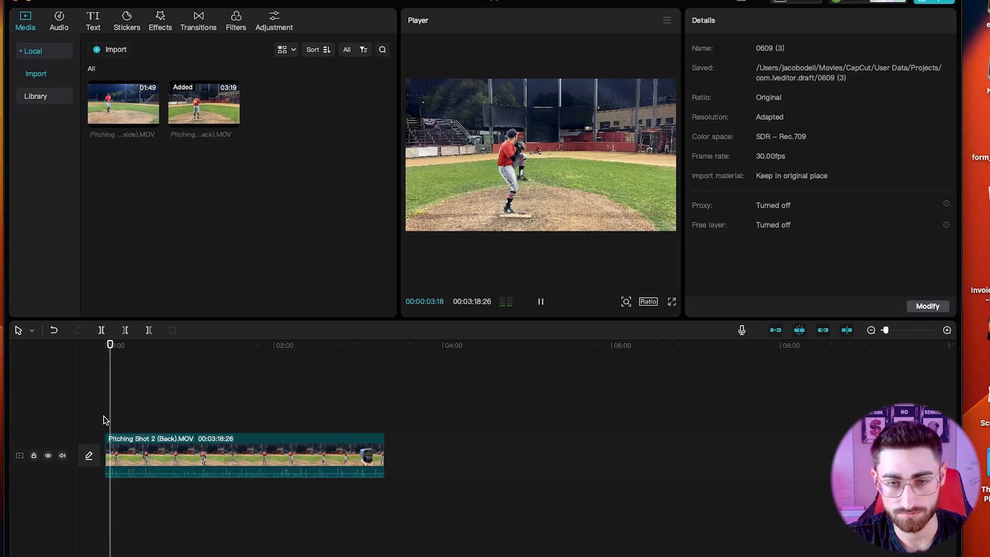
pyautogui.press('space')
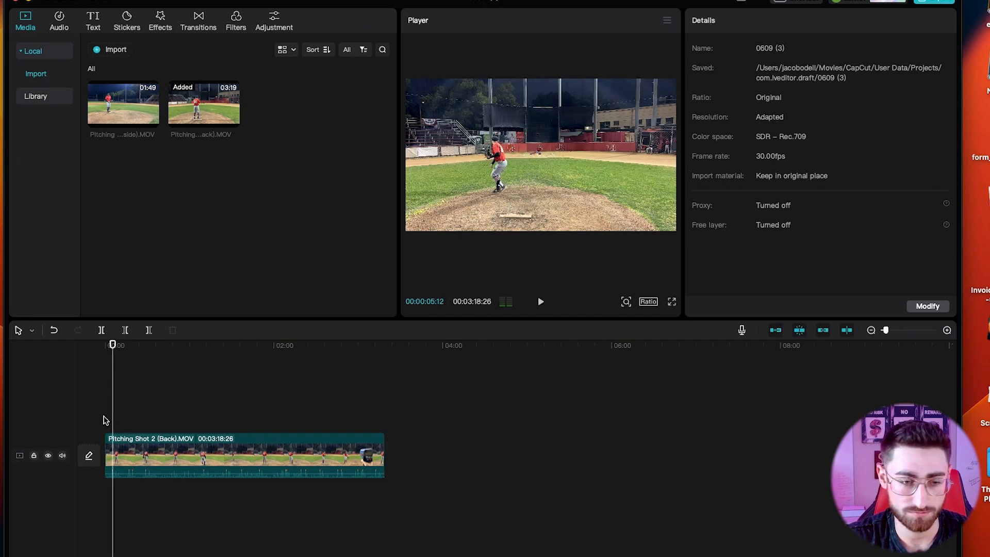
pyautogui.press('space')
pyautogui.press('space')
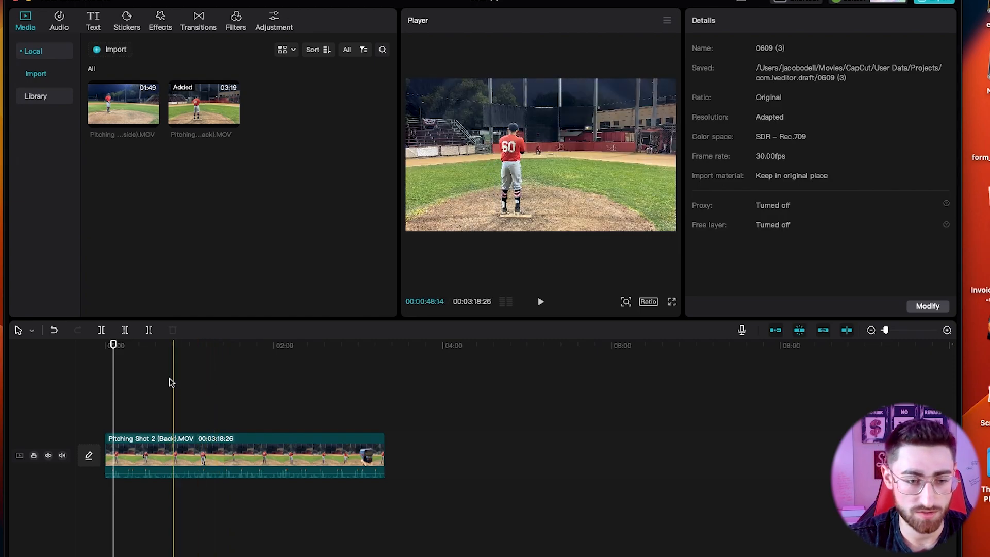
pyautogui.click(106, 381)
pyautogui.press('space')
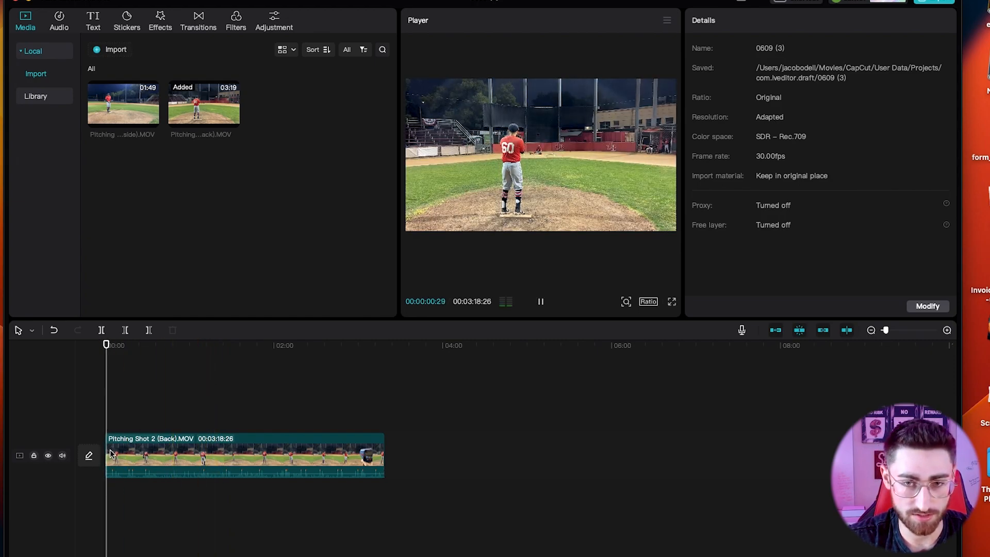
pyautogui.press('space')
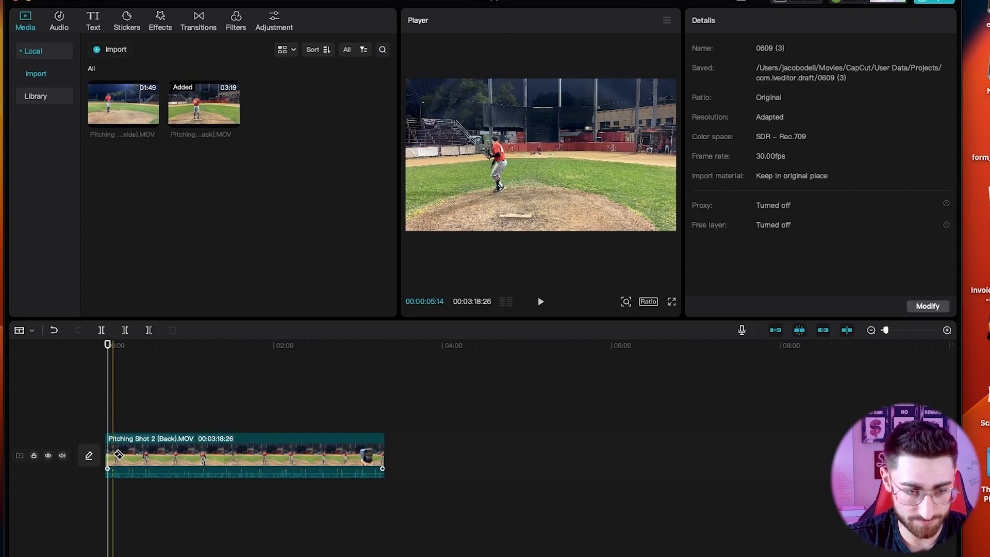
# Trim a little off the clip's start and place the playhead at about 1:04.
pyautogui.moveTo(107, 460); pyautogui.dragTo(107, 454)
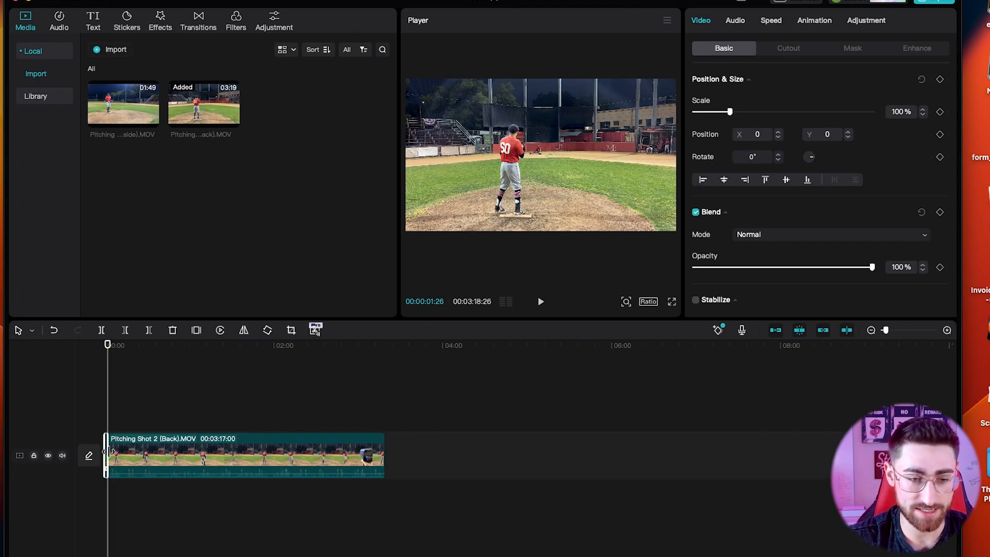
pyautogui.click(120, 418)
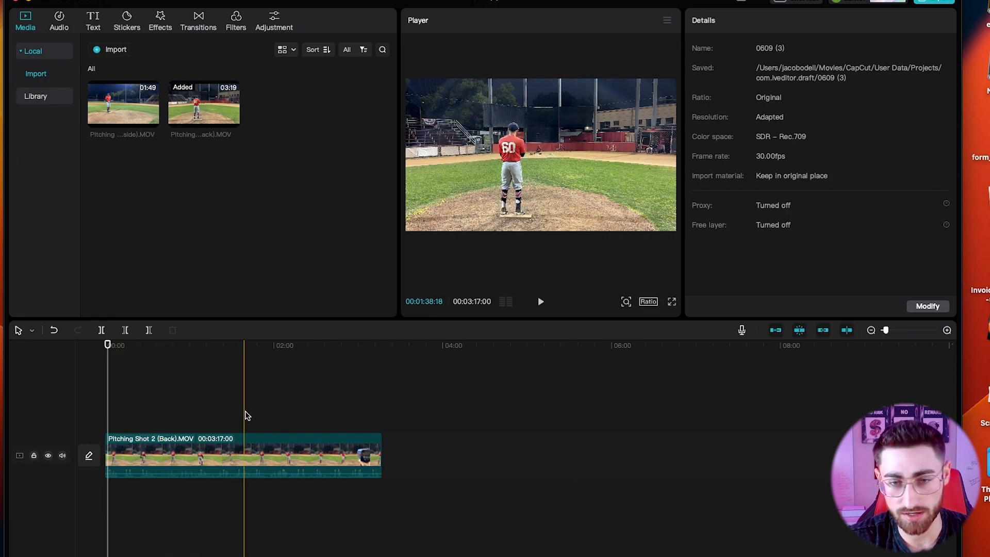
pyautogui.click(200, 408)
pyautogui.moveTo(200, 409); pyautogui.dragTo(194, 409)
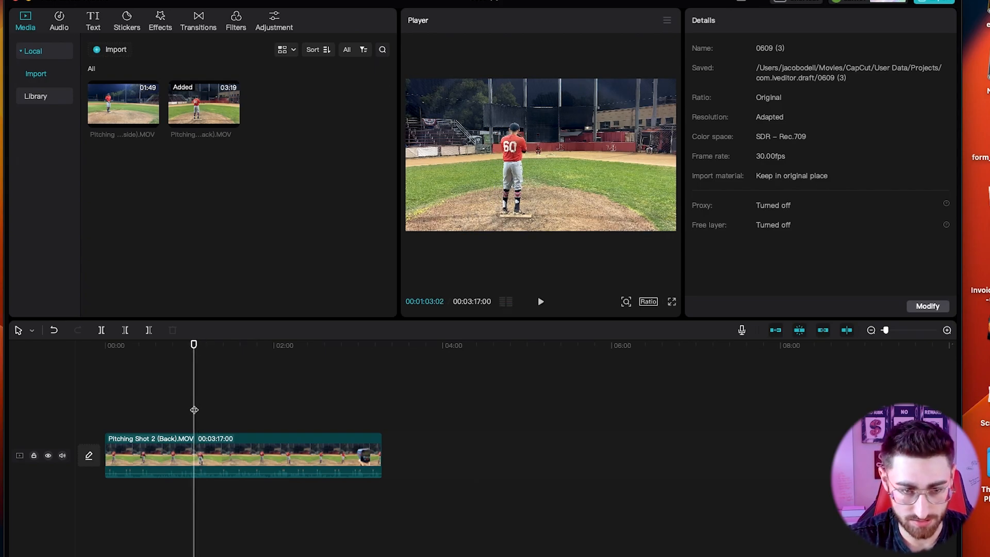
pyautogui.click(195, 439)
# Split the clip just before and just after the 93 radar-gun reading.
pyautogui.press('b')
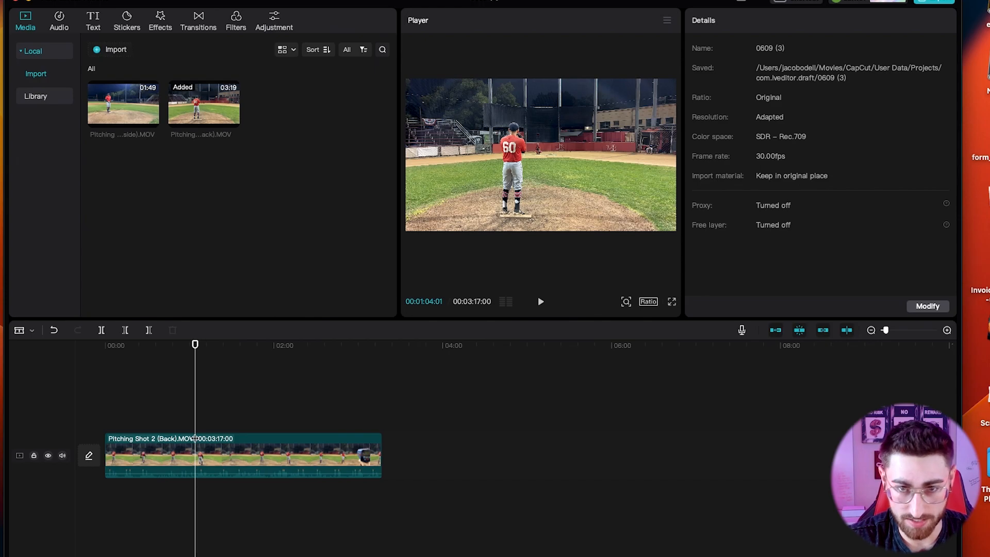
pyautogui.press('Left')
pyautogui.press('Left')
pyautogui.press('Left')
pyautogui.press('Left')
pyautogui.press('Left')
pyautogui.press('Left')
pyautogui.press('Left')
pyautogui.press('Left')
pyautogui.press('Left')
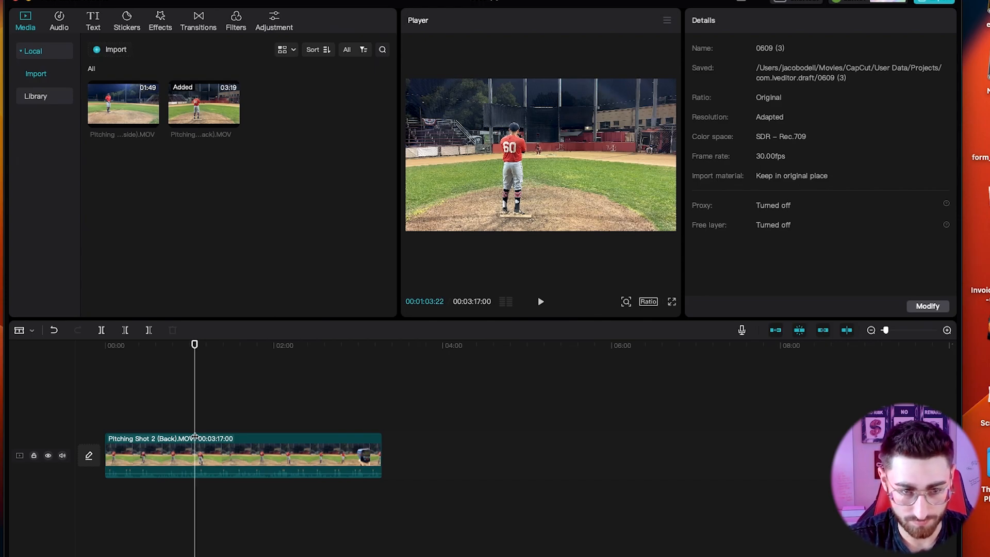
pyautogui.click(194, 446)
pyautogui.press('a')
pyautogui.press('space')
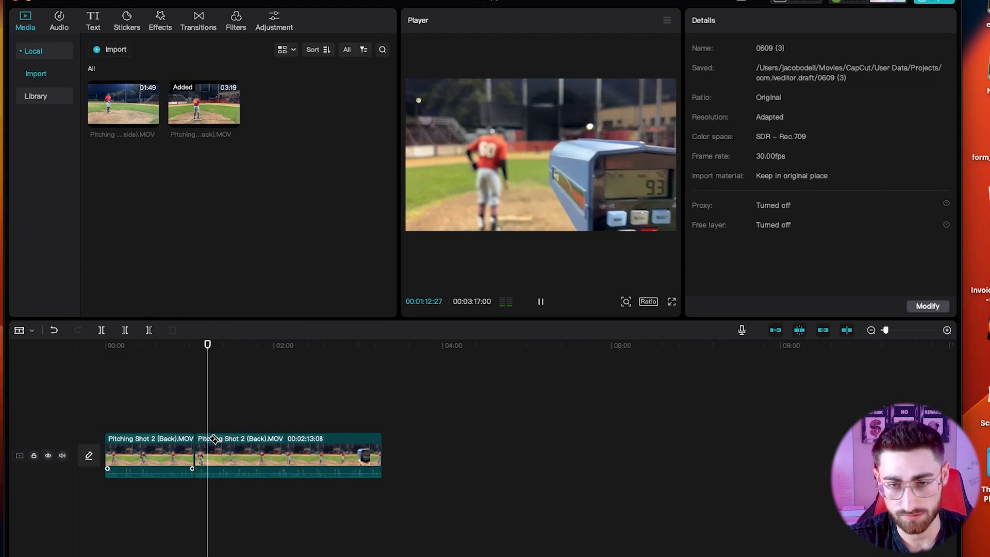
pyautogui.press('space')
pyautogui.click(209, 447)
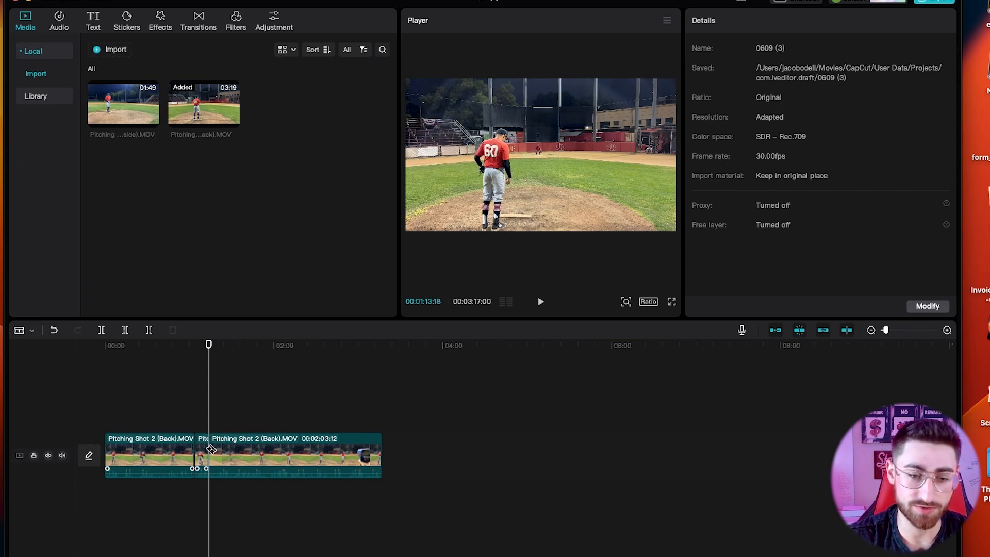
pyautogui.press('a')
# Move the short radar-gun piece to the start of the timeline and play it.
pyautogui.moveTo(204, 447); pyautogui.dragTo(109, 443)
pyautogui.click(101, 391)
pyautogui.press('space')
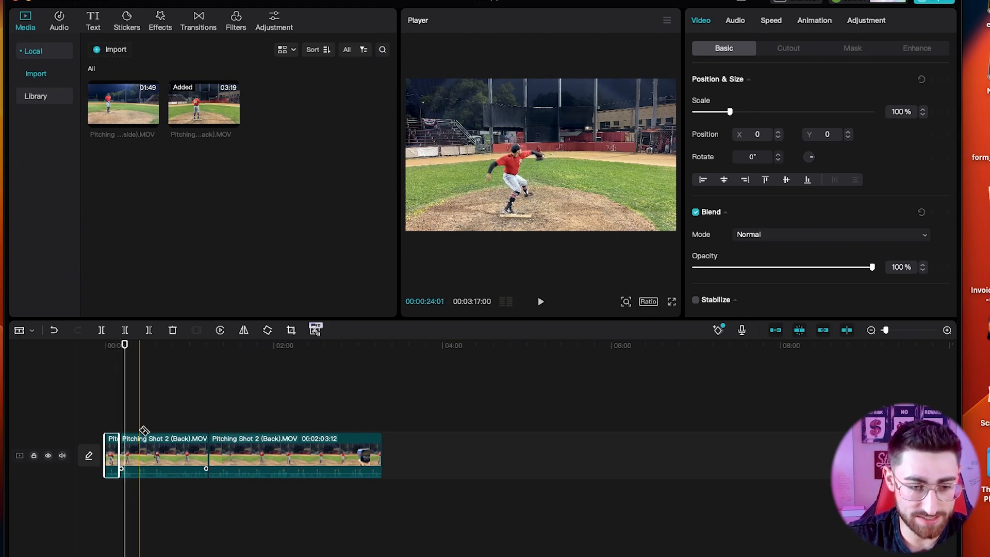
# Split the clip near 14 and 23 seconds and delete the short leftover piece.
pyautogui.click(125, 451)
pyautogui.press('space')
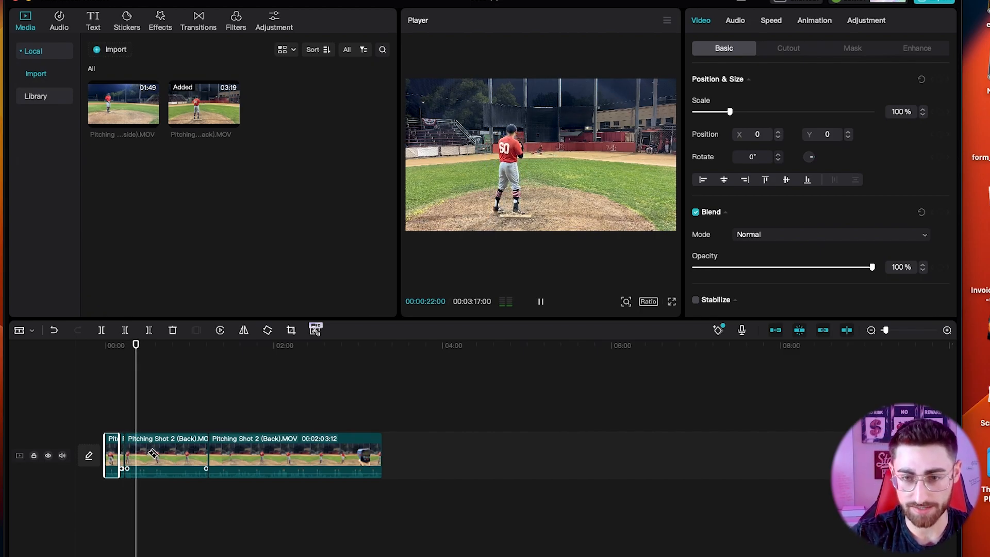
pyautogui.press('space')
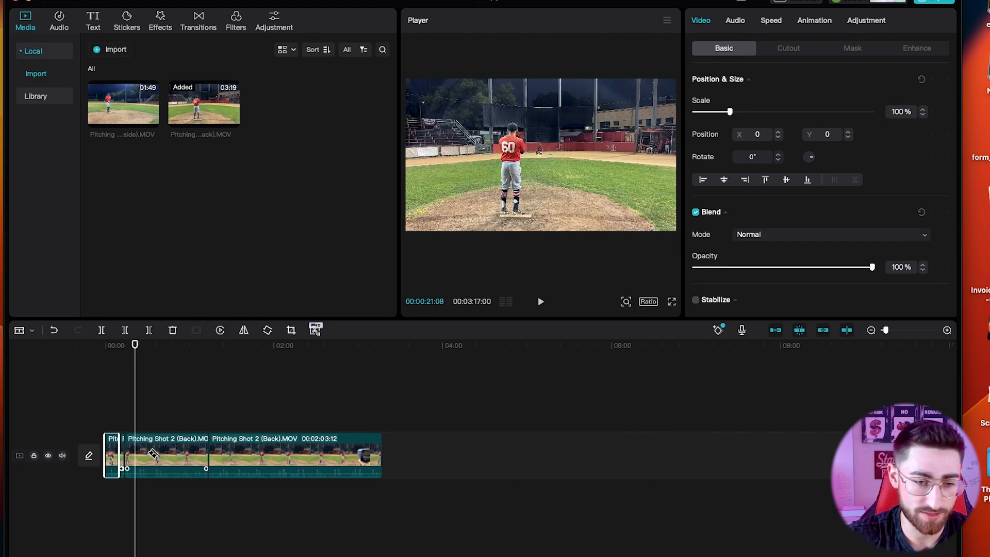
pyautogui.click(135, 457)
pyautogui.press('a')
pyautogui.click(129, 455)
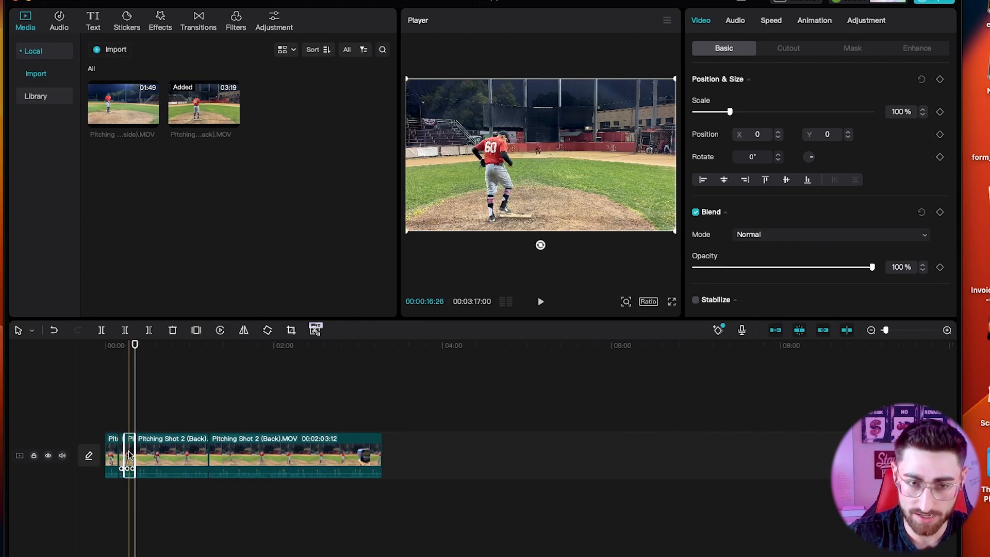
pyautogui.press('Delete')
# Play from about 16 seconds and split the clip at the paused frame.
pyautogui.click(129, 454)
pyautogui.press('space')
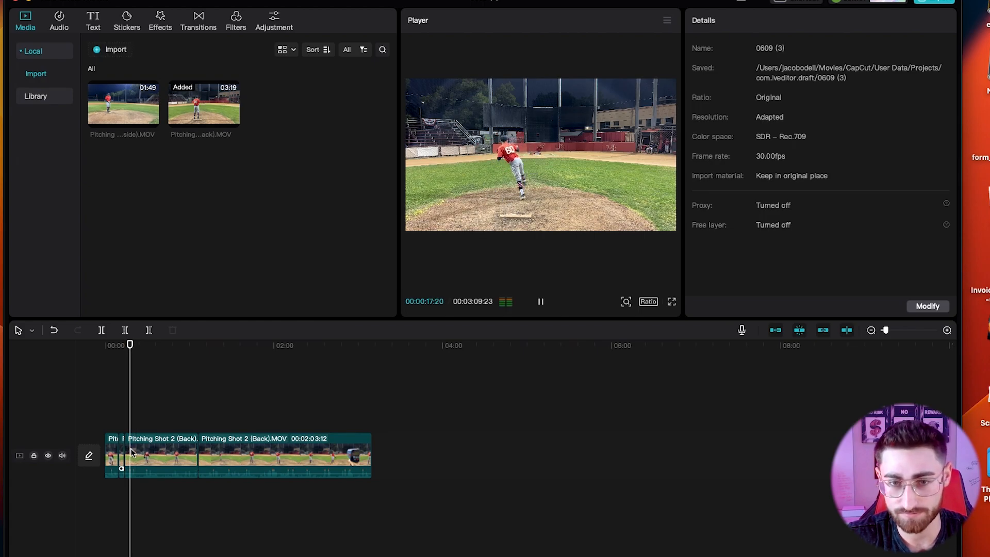
pyautogui.press('space')
pyautogui.click(133, 452)
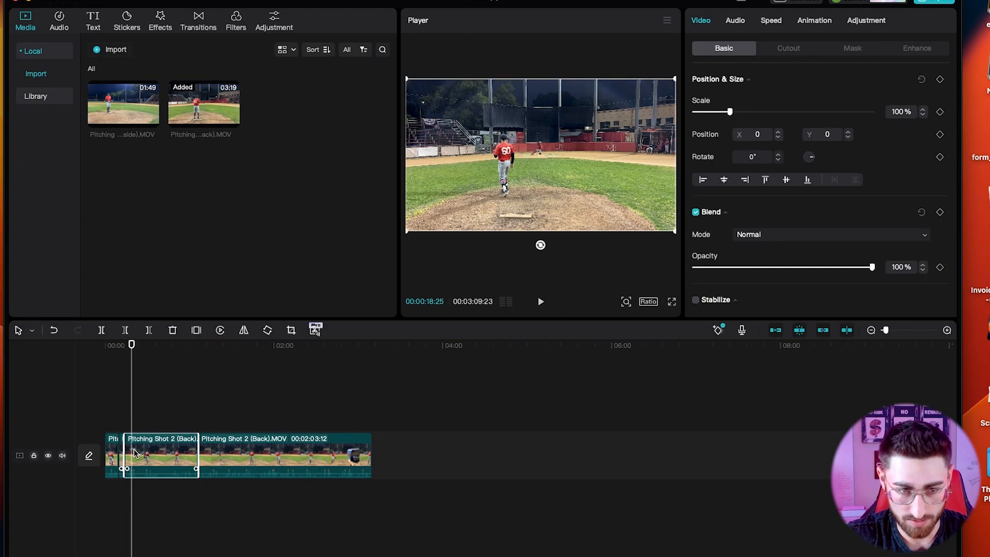
pyautogui.press('b')
pyautogui.click(134, 455)
# Undo a mistaken split and delete the short unwanted piece, shortening the video to 3:04.
pyautogui.press('space')
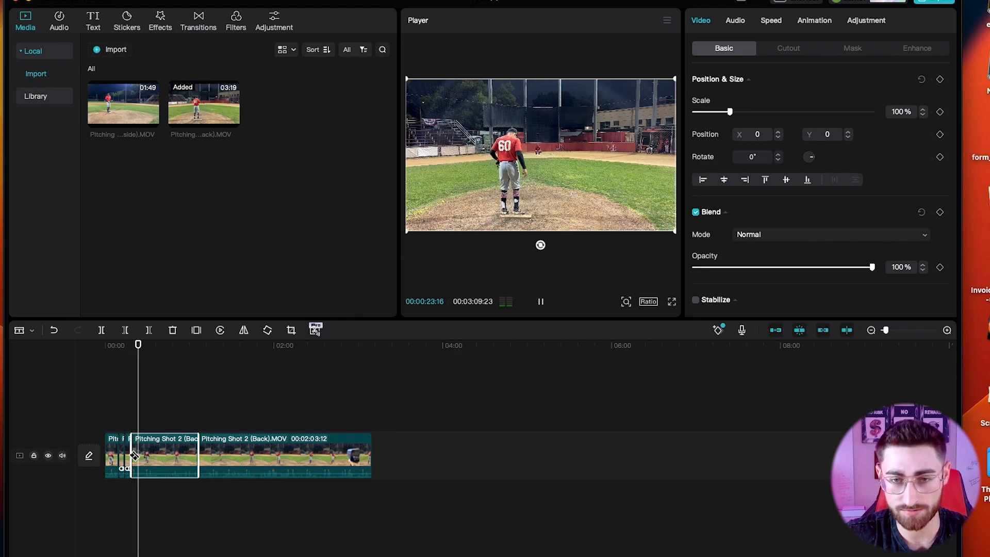
pyautogui.press('space')
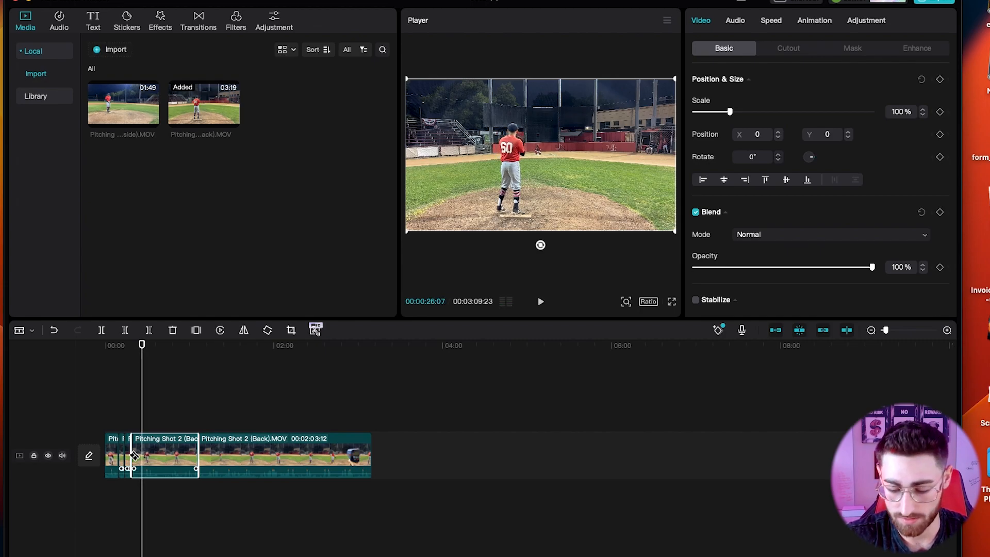
pyautogui.click(135, 455)
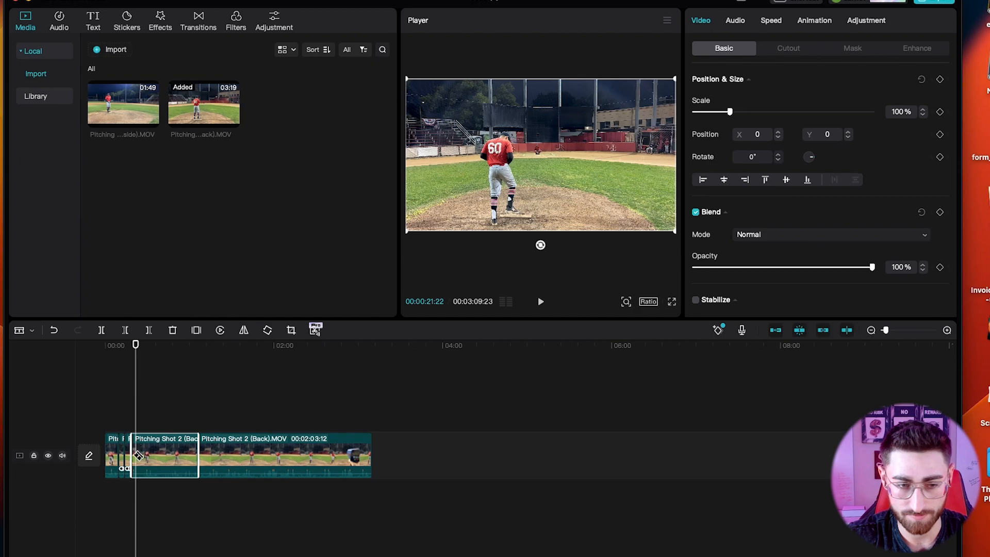
pyautogui.click(139, 455)
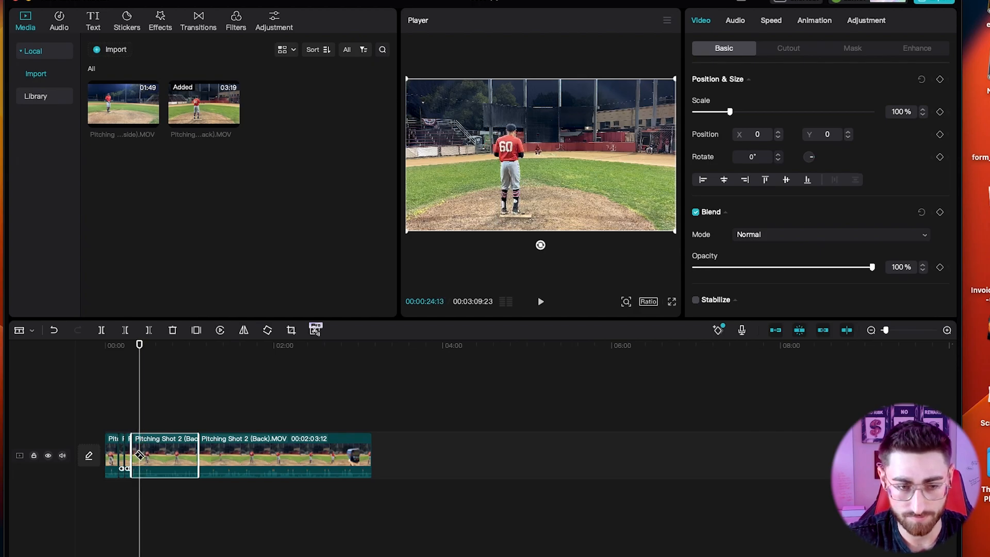
pyautogui.click(143, 452)
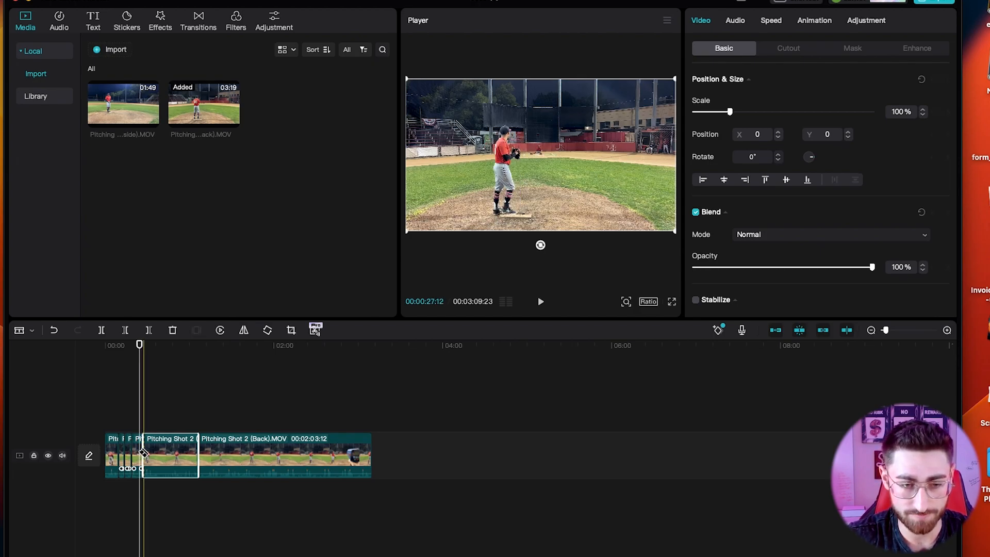
pyautogui.press('super+z')
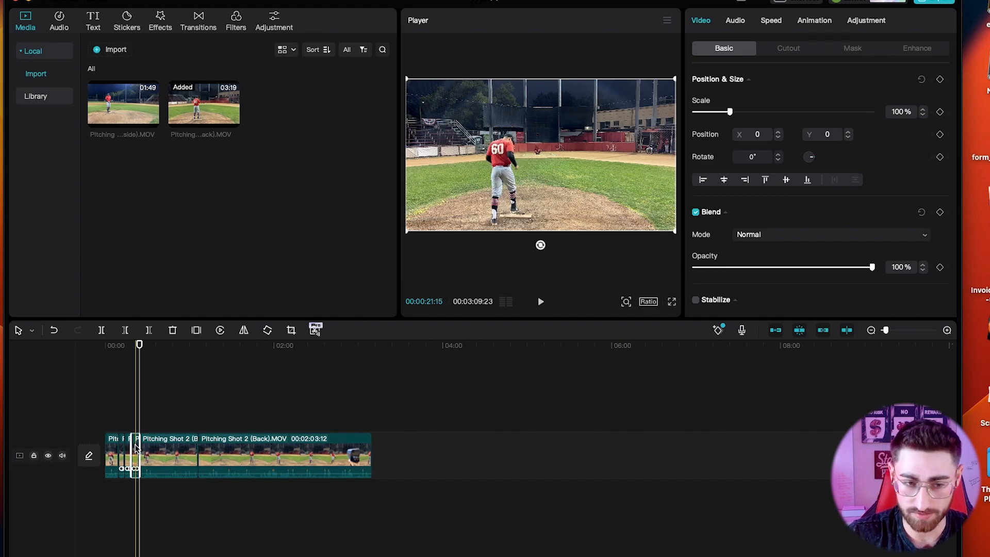
pyautogui.press('Delete')
pyautogui.click(117, 403)
pyautogui.press('space')
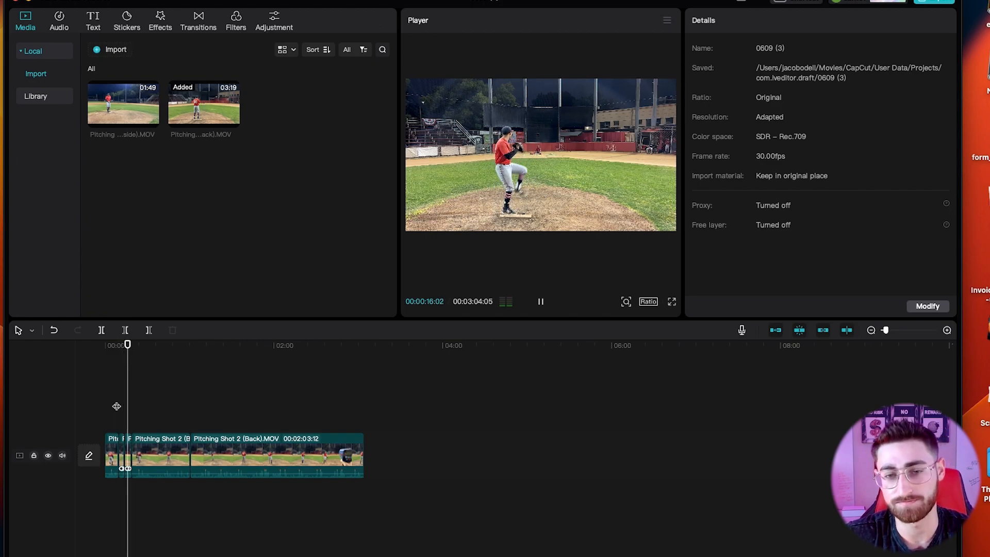
# Delete the downtime piece around 38–42 seconds and replay to check the edit.
pyautogui.click(179, 450)
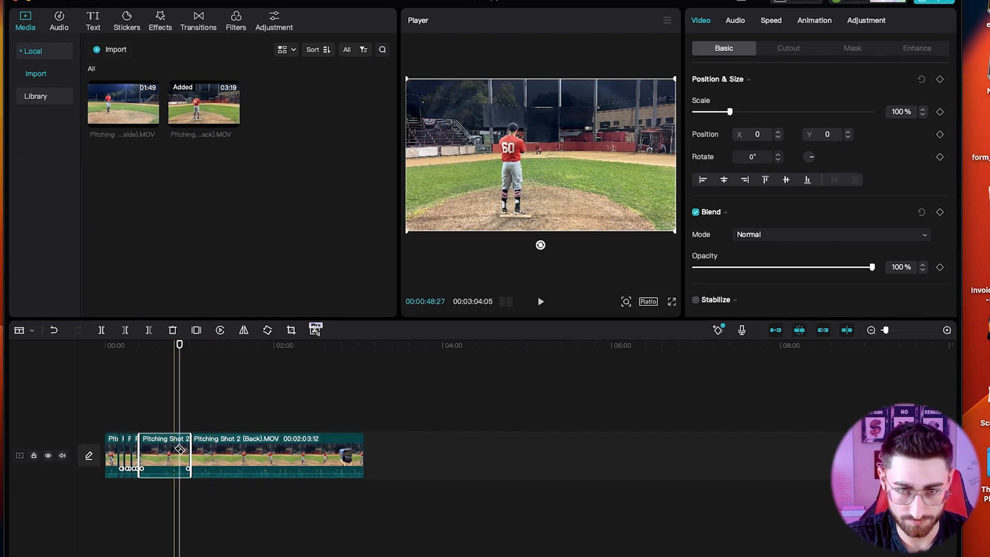
pyautogui.press('space')
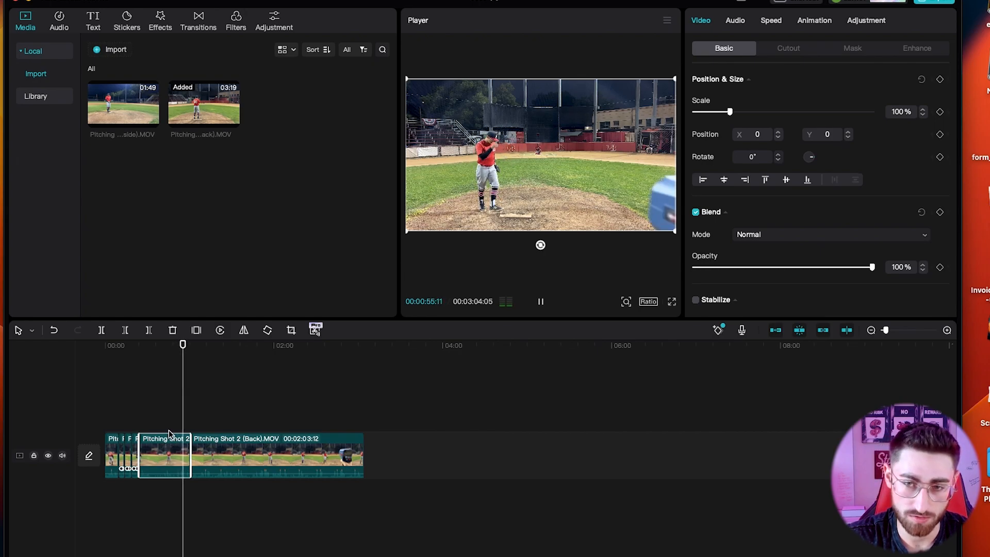
pyautogui.click(164, 425)
pyautogui.moveTo(164, 431)
pyautogui.mouseDown()
pyautogui.moveTo(144, 433)
pyautogui.moveTo(173, 433)
pyautogui.mouseUp()
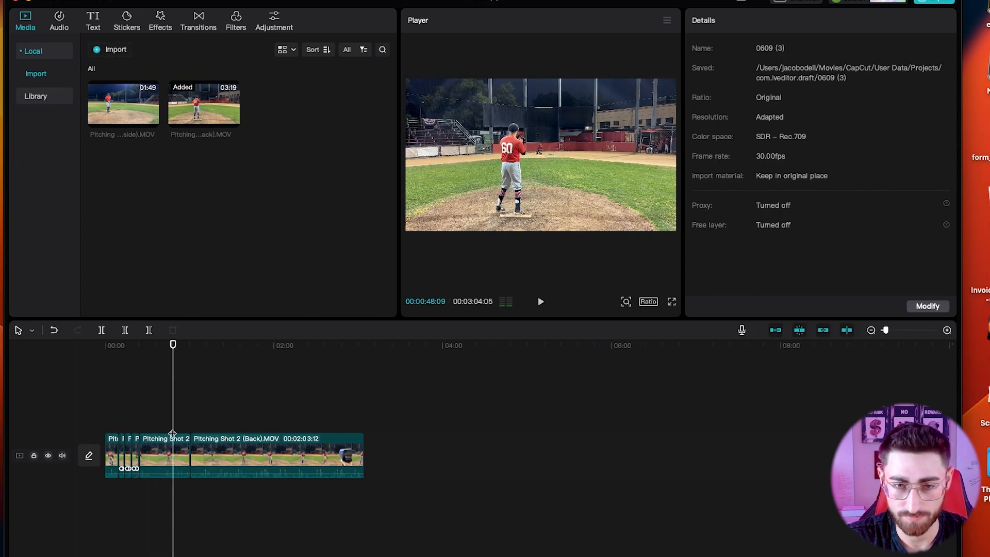
pyautogui.click(174, 441)
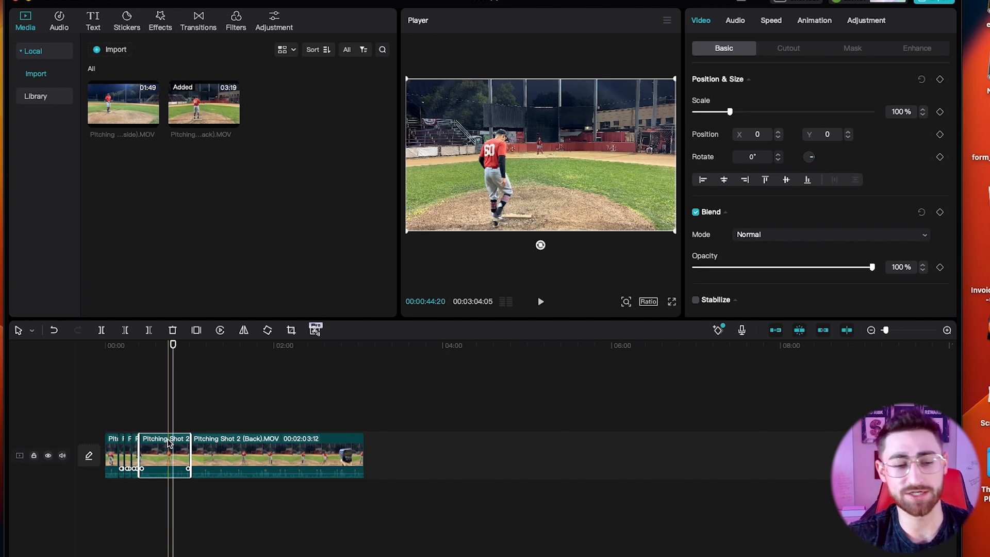
pyautogui.press('Delete')
pyautogui.click(118, 431)
pyautogui.press('space')
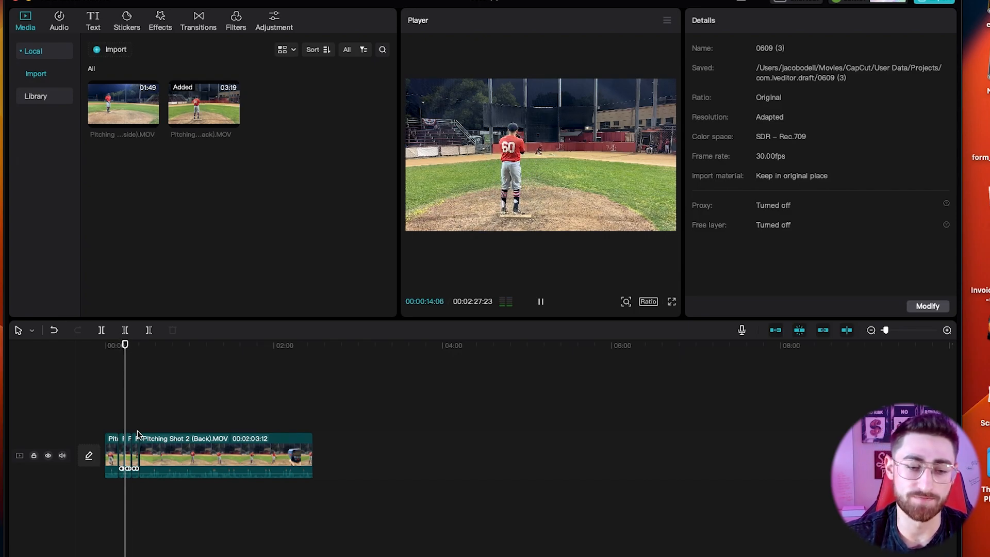
pyautogui.press('space')
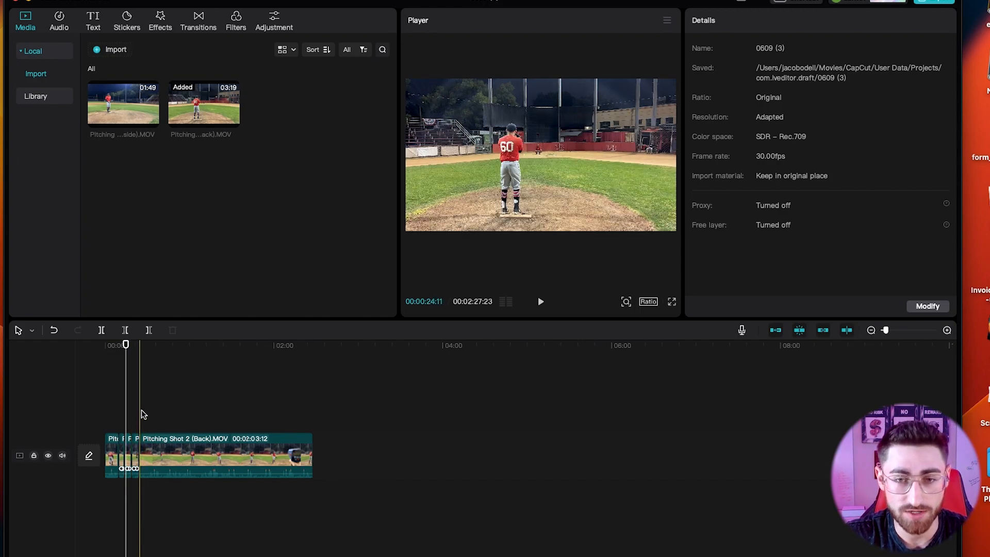
# Trim the clip's start up to about 53 seconds with Q and review the join.
pyautogui.click(140, 415)
pyautogui.press('space')
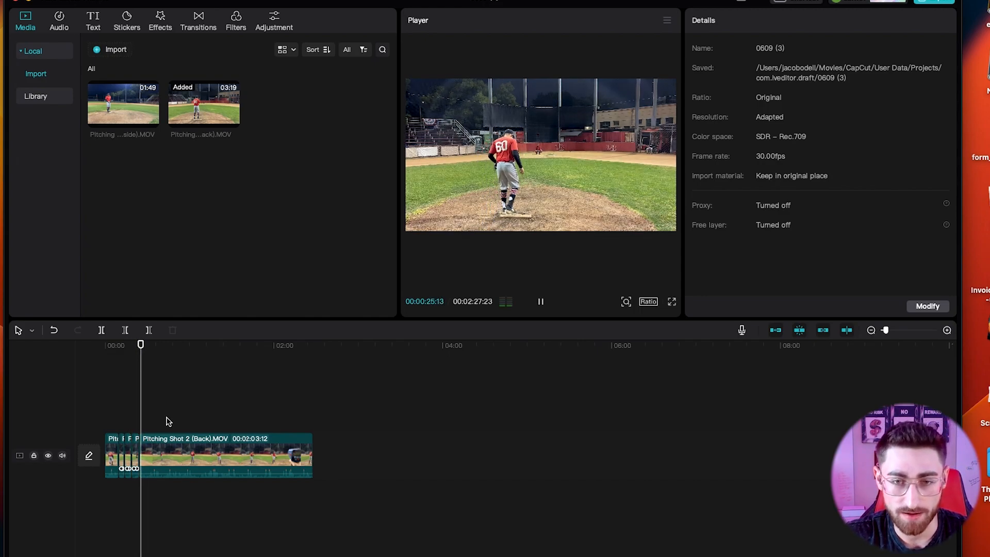
pyautogui.click(190, 423)
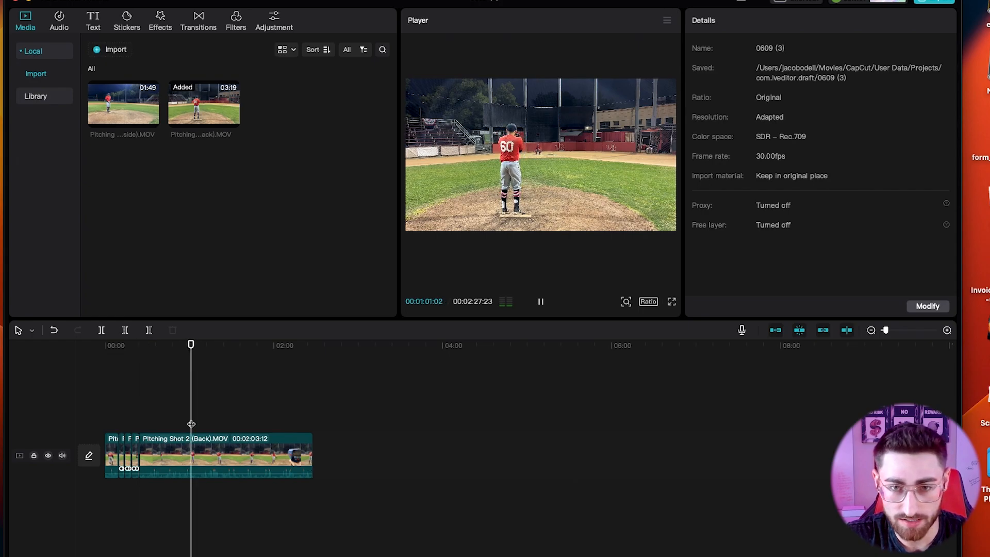
pyautogui.moveTo(190, 424); pyautogui.dragTo(182, 425)
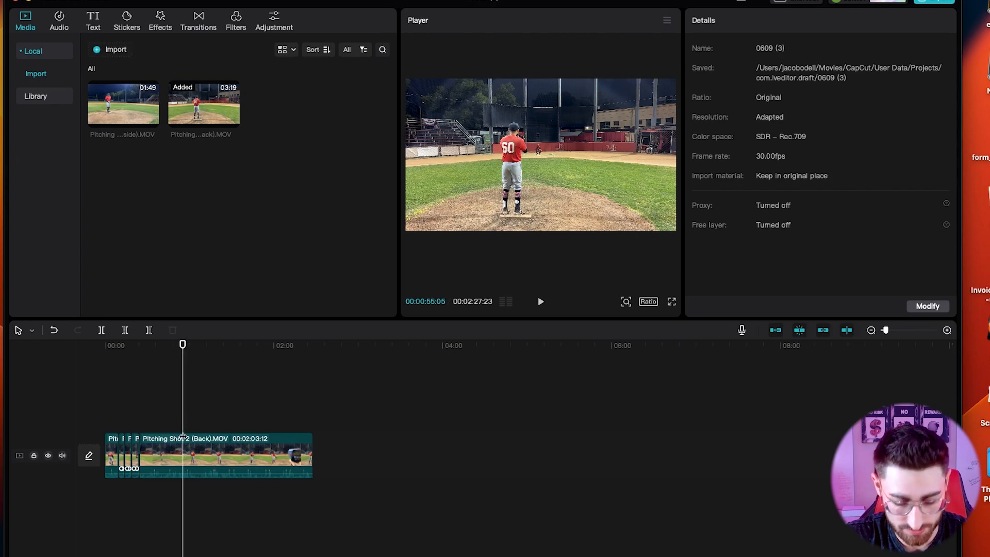
pyautogui.click(185, 441)
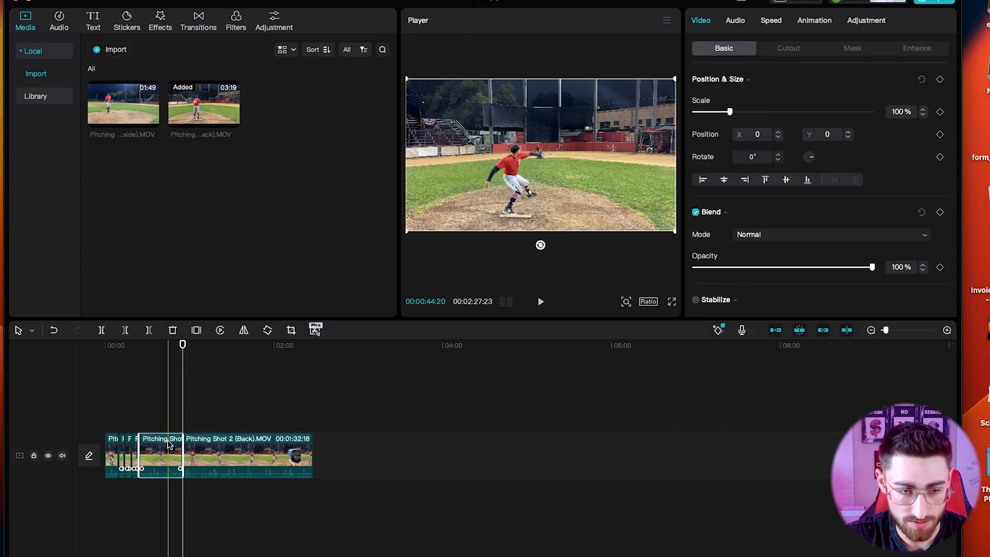
pyautogui.press('q')
pyautogui.click(138, 434)
pyautogui.press('space')
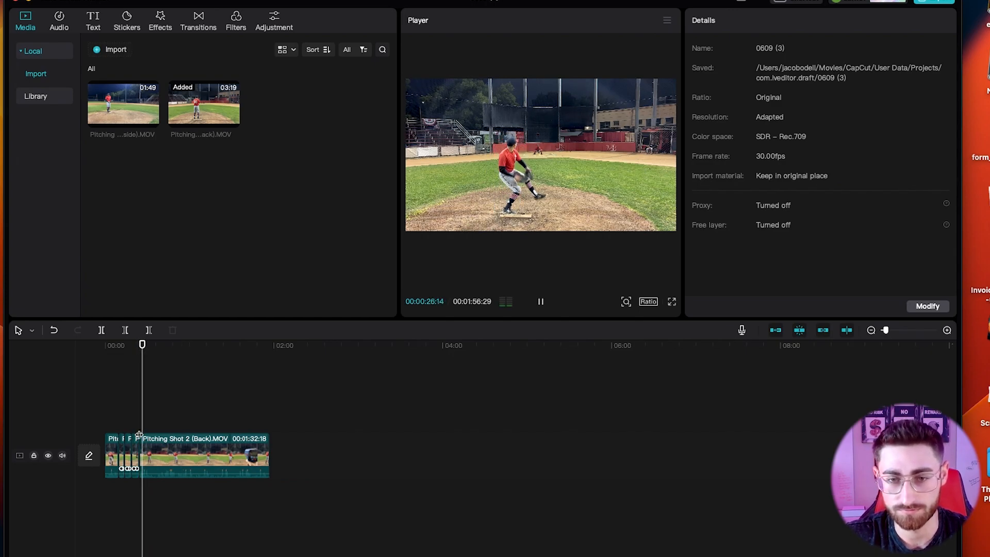
pyautogui.press('space')
# Split at the end of a pitch and delete the short unwanted piece before the cut.
pyautogui.press('super+b')
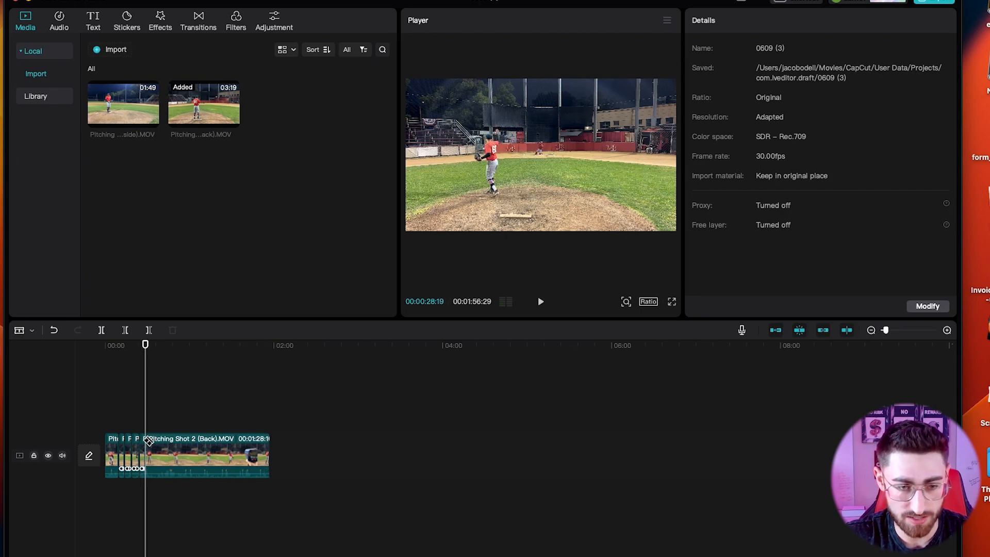
pyautogui.press('space')
pyautogui.press('space')
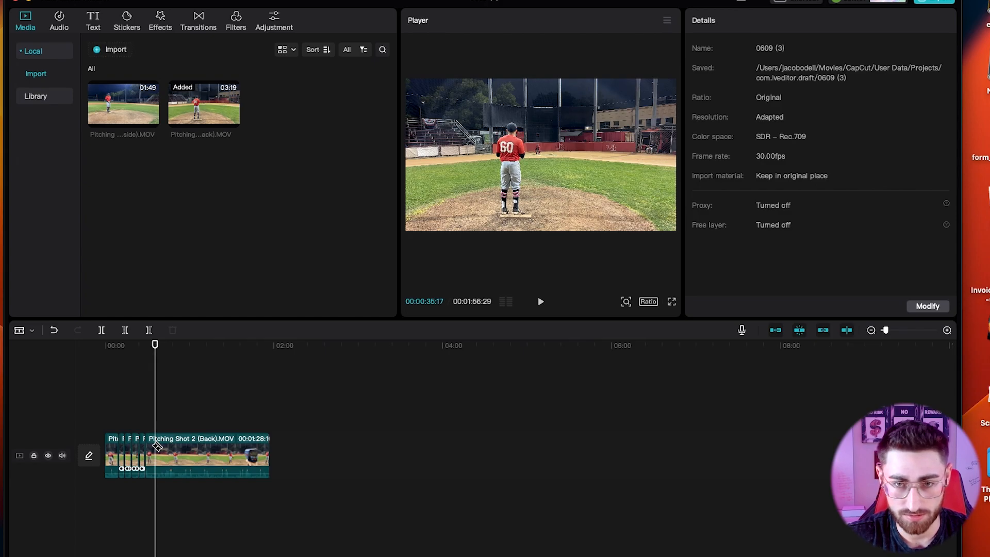
pyautogui.press('Left')
pyautogui.press('Left')
pyautogui.press('Left')
pyautogui.press('Left')
pyautogui.press('Left')
pyautogui.press('Left')
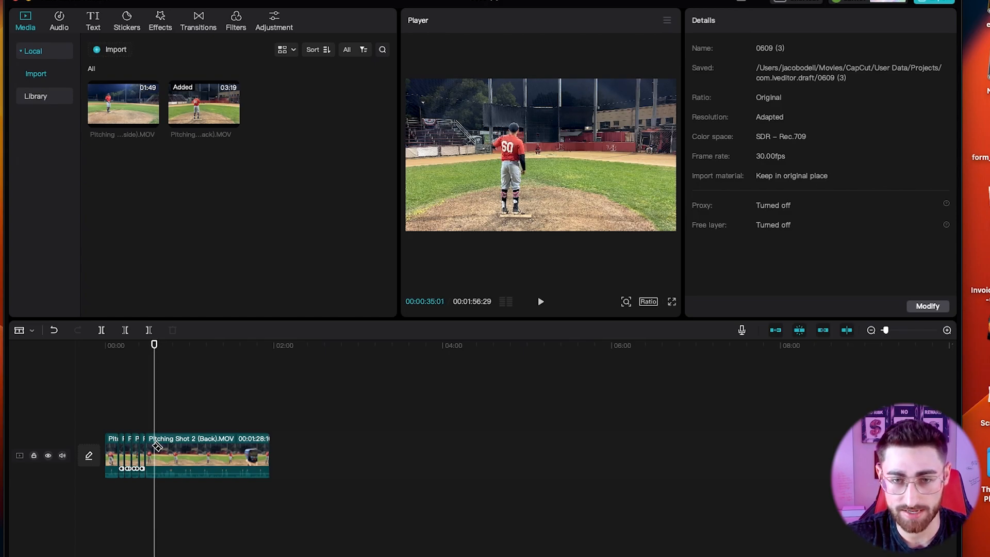
pyautogui.press('Left')
pyautogui.press('Left')
pyautogui.press('Left')
pyautogui.press('Left')
pyautogui.press('Left')
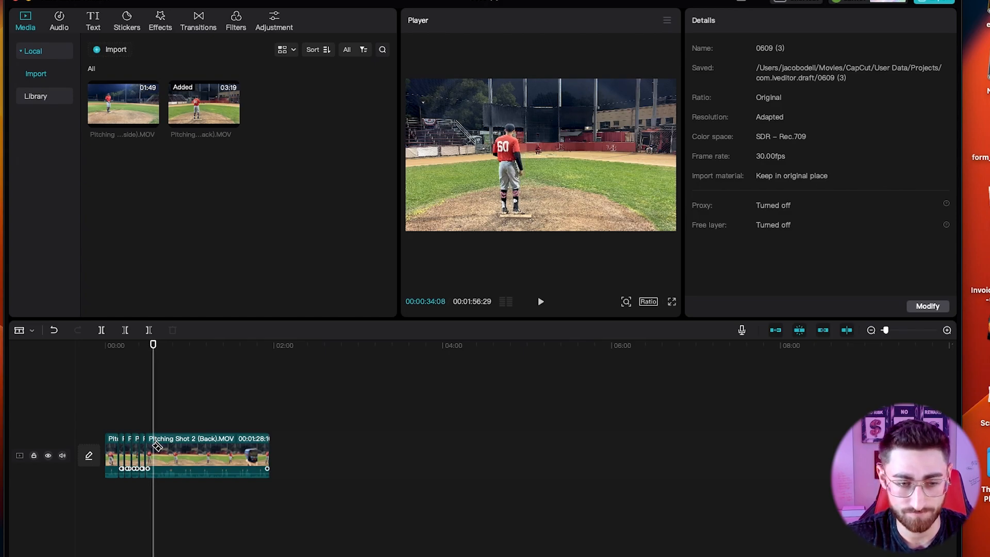
pyautogui.click(157, 457)
pyautogui.press('a')
pyautogui.press('super+z')
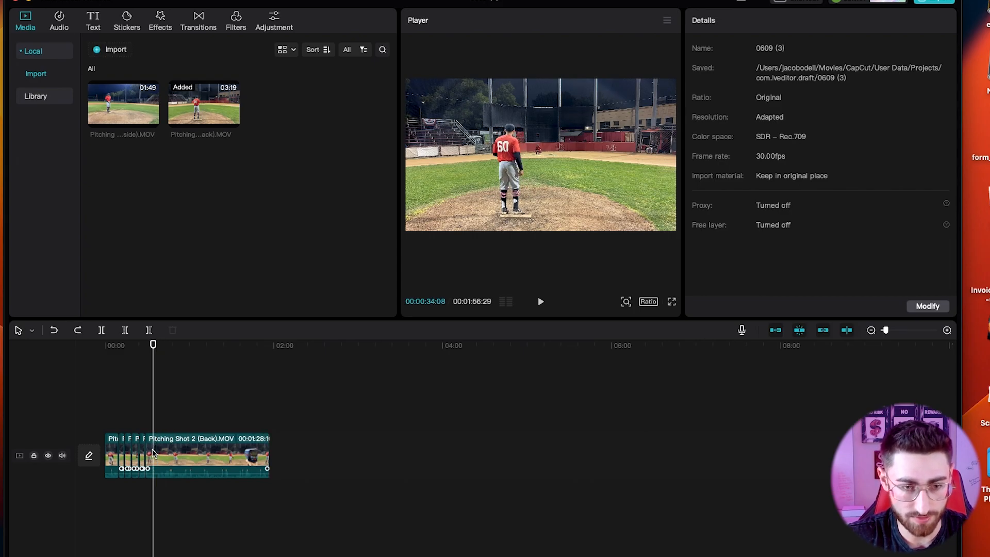
pyautogui.click(154, 454)
pyautogui.press('a')
pyautogui.click(149, 452)
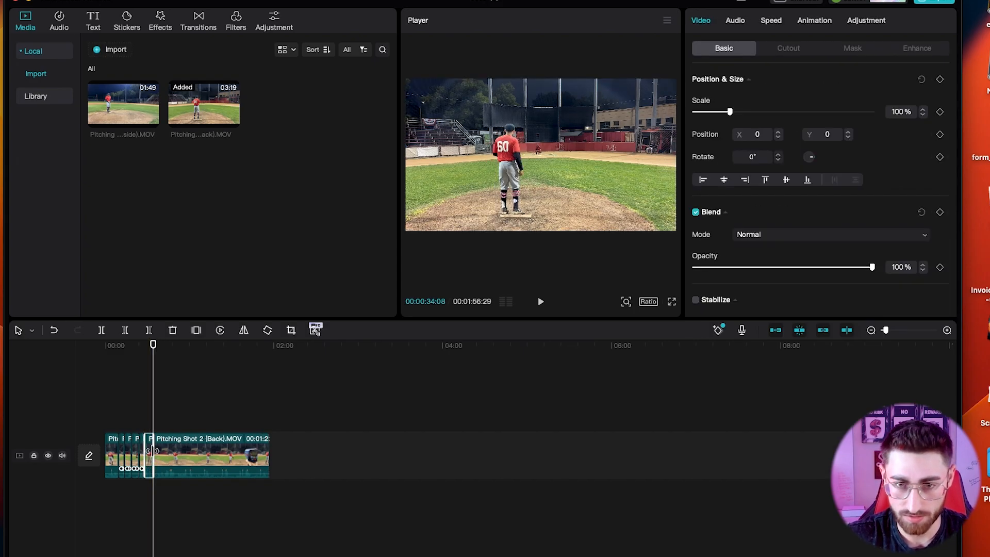
pyautogui.press('Delete')
# Replay from about 29 seconds and split the clip at the next cut point.
pyautogui.click(148, 426)
pyautogui.press('space')
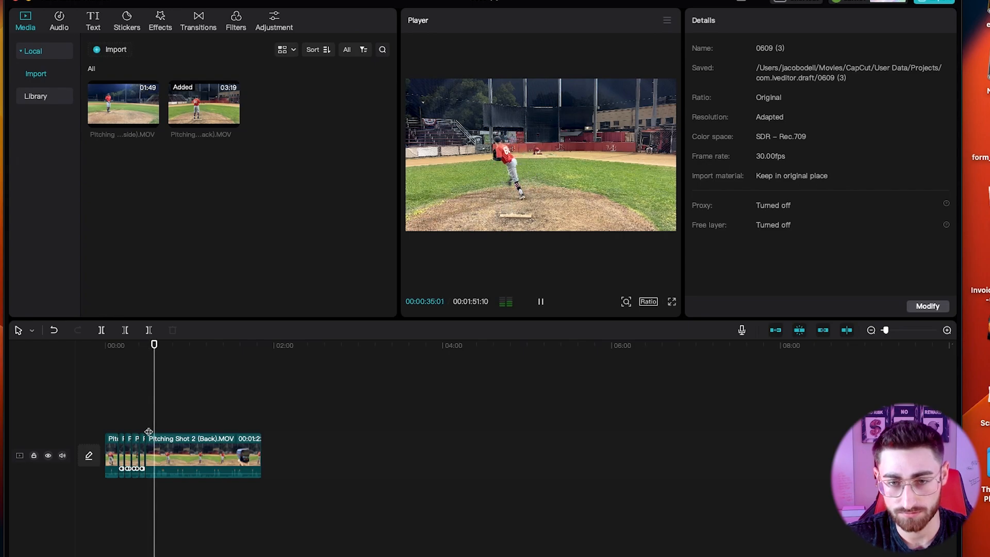
pyautogui.press('space')
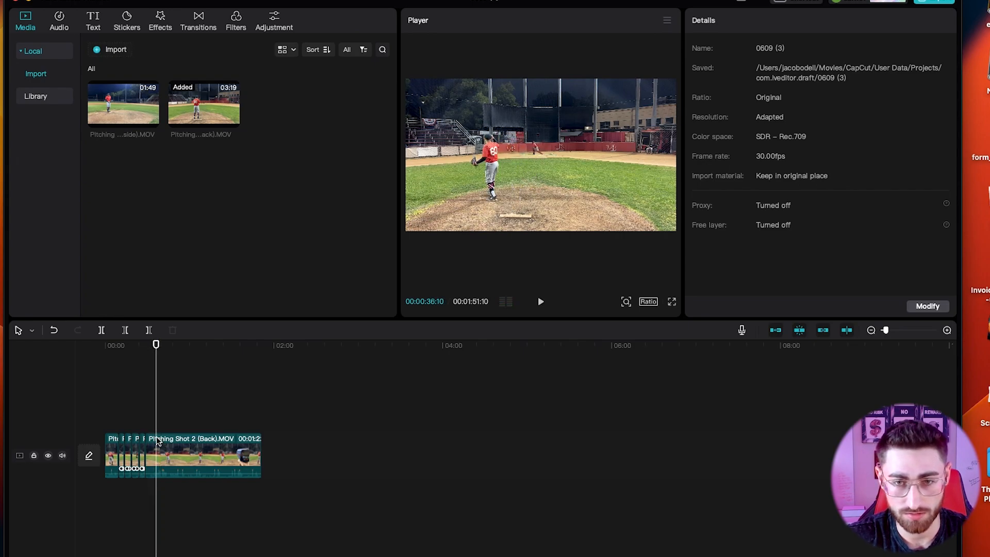
pyautogui.click(158, 442)
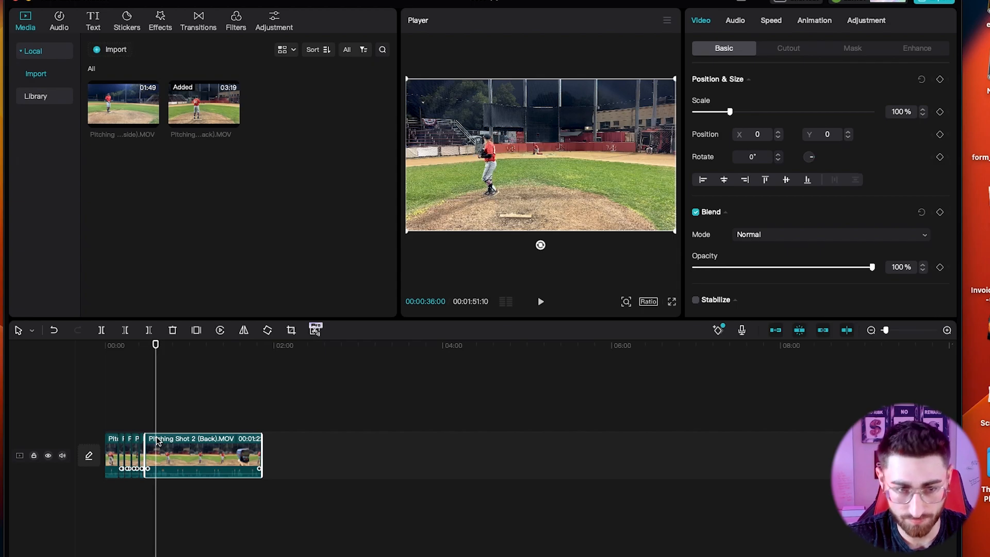
pyautogui.click(157, 448)
# Split at about 43 seconds, delete the piece before it, and replay the join.
pyautogui.moveTo(155, 427)
pyautogui.mouseDown()
pyautogui.moveTo(179, 427)
pyautogui.moveTo(168, 429)
pyautogui.mouseUp()
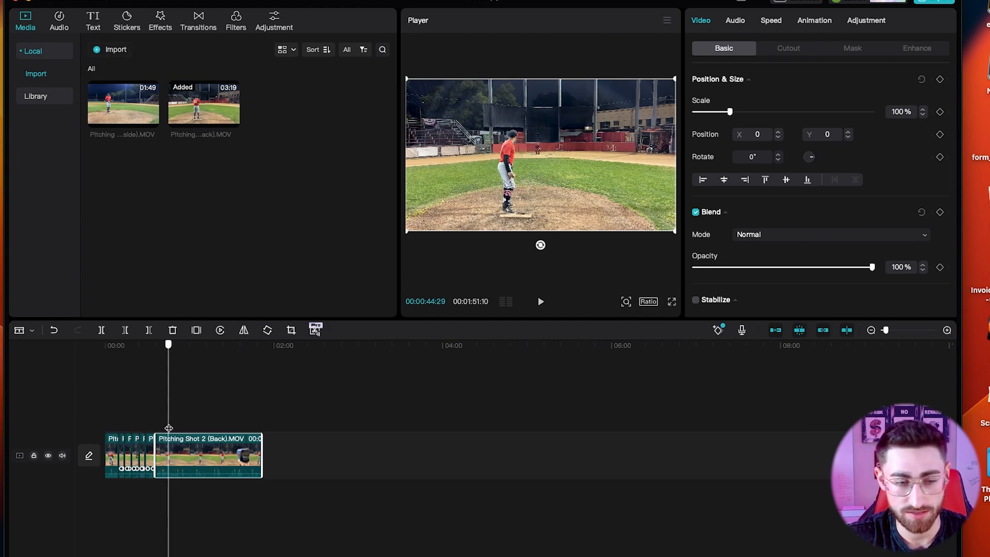
pyautogui.press('b')
pyautogui.click(168, 440)
pyautogui.press('a')
pyautogui.click(164, 440)
pyautogui.press('Delete')
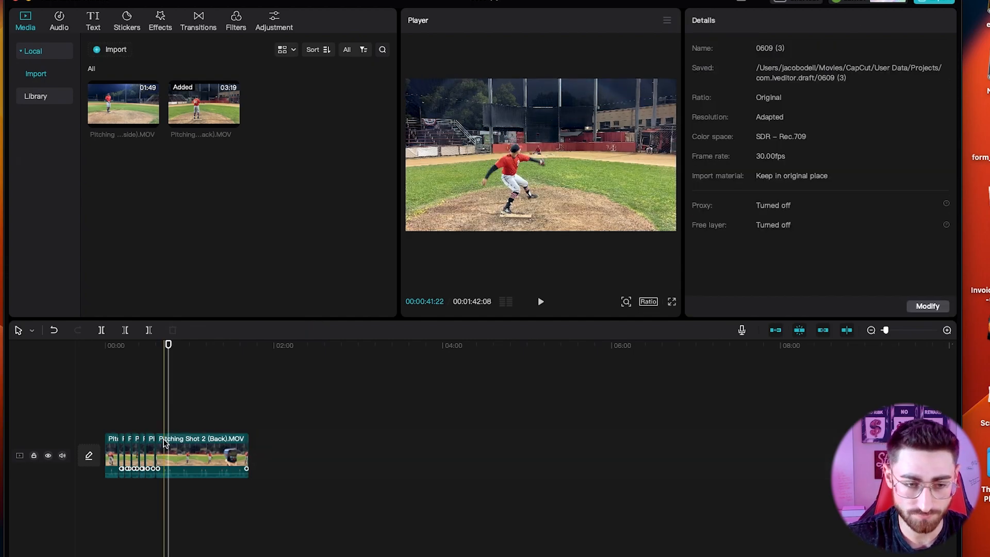
pyautogui.click(156, 428)
pyautogui.press('space')
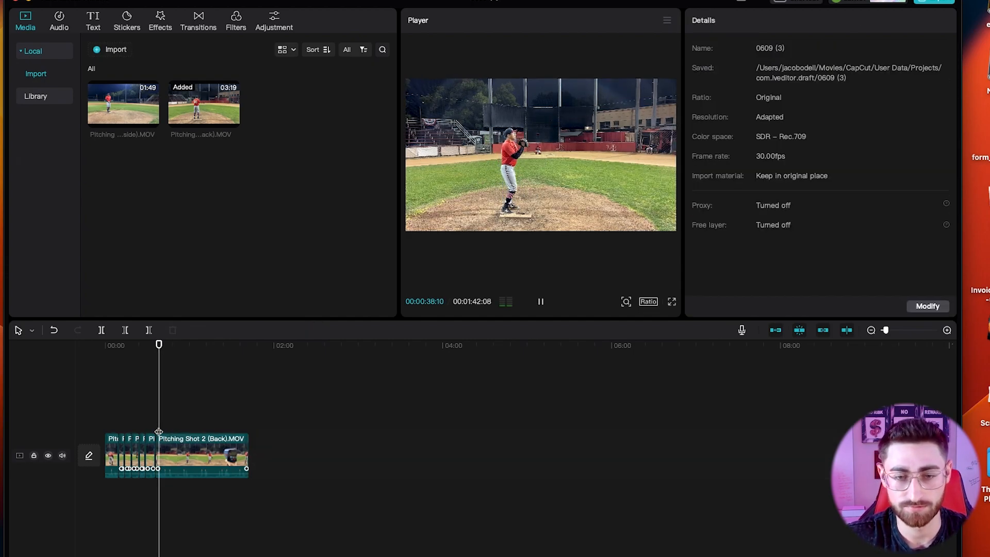
pyautogui.press('space')
# Cut out the short gap between two pitches and replay to check.
pyautogui.press('b')
pyautogui.click(165, 443)
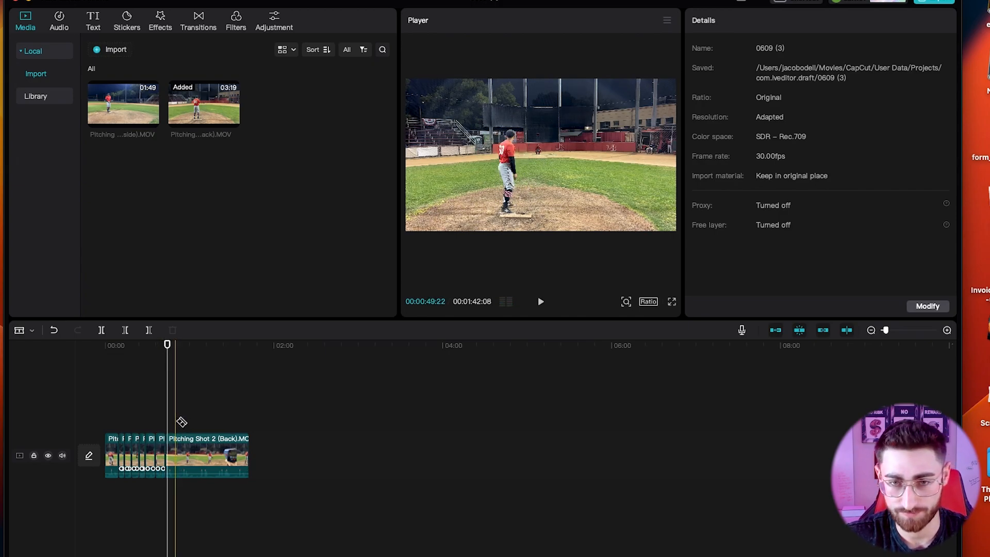
pyautogui.click(176, 454)
pyautogui.click(170, 453)
pyautogui.press('Delete')
pyautogui.press('space')
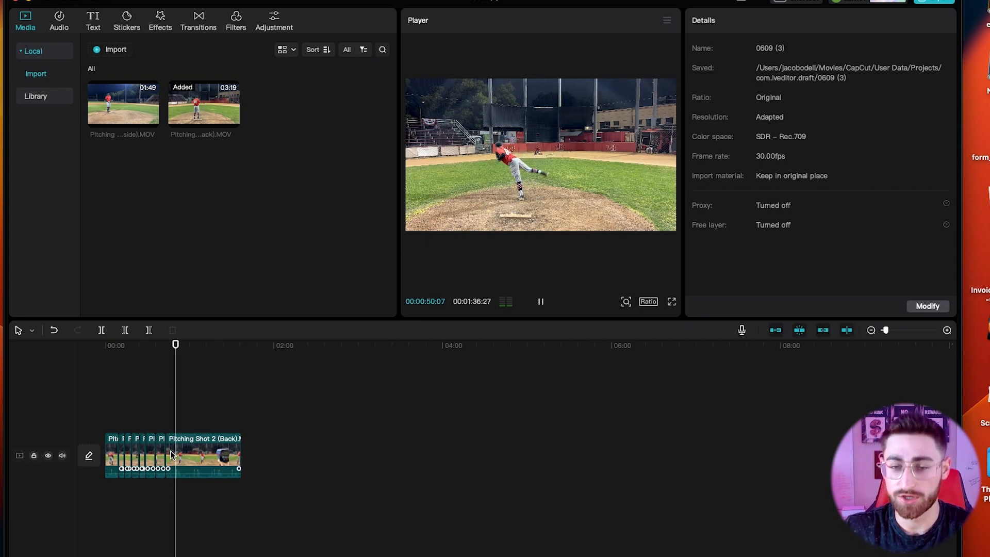
# Delete the rest of the back-view clip after the last pitch, bringing the project to 1:36.
pyautogui.press('b')
pyautogui.click(177, 455)
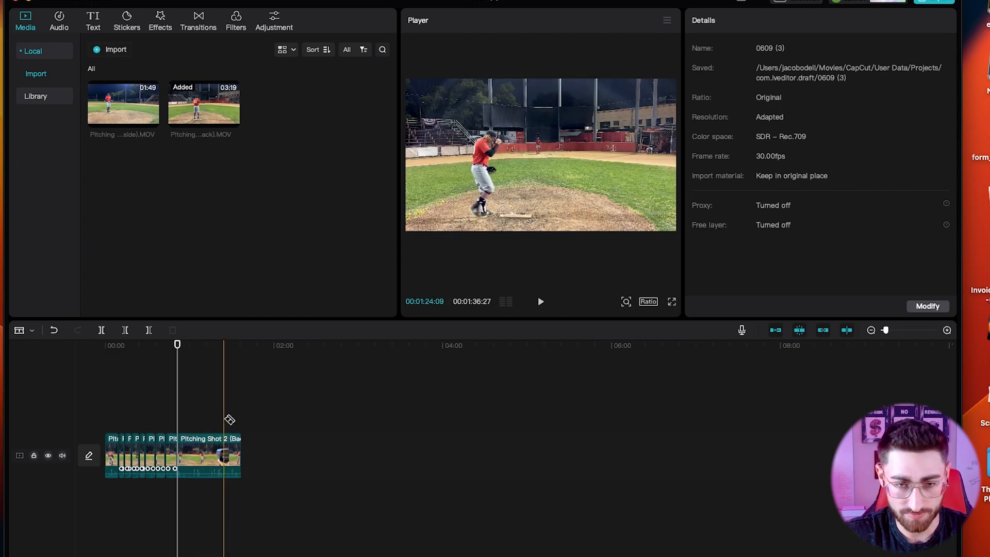
pyautogui.click(214, 453)
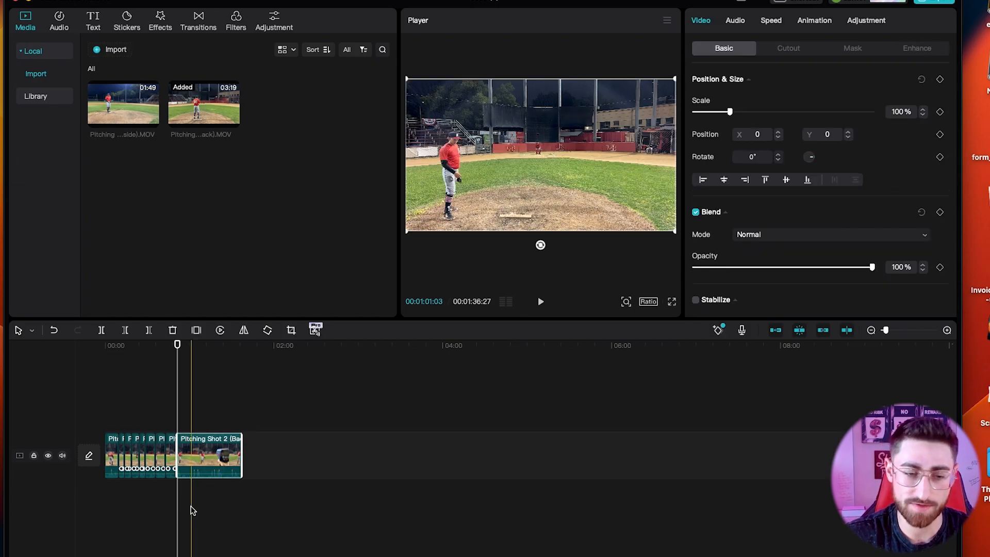
pyautogui.press('Delete')
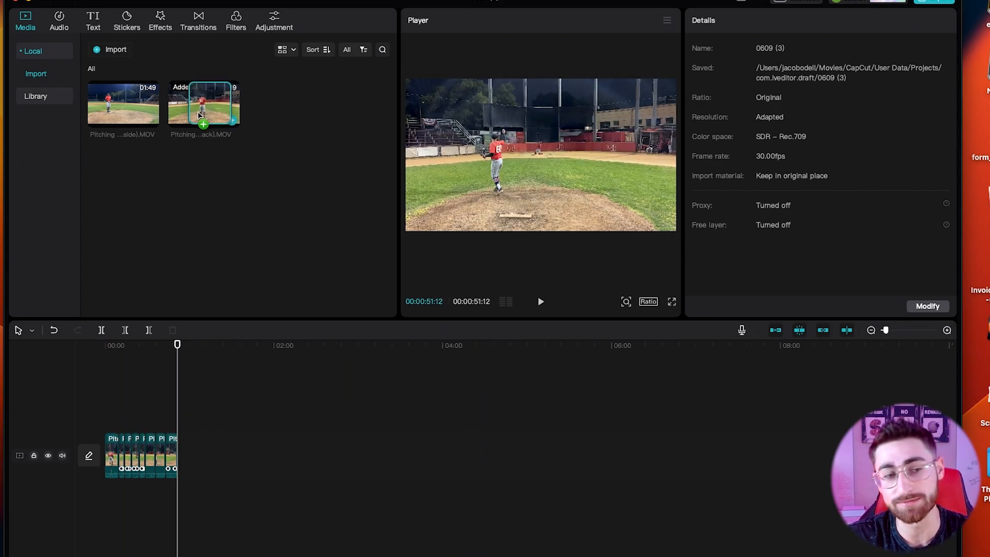
# Add Pitching Shot 1 (side).MOV at the timeline end and delete its opening before the pitch.
pyautogui.moveTo(221, 421); pyautogui.dragTo(186, 438)
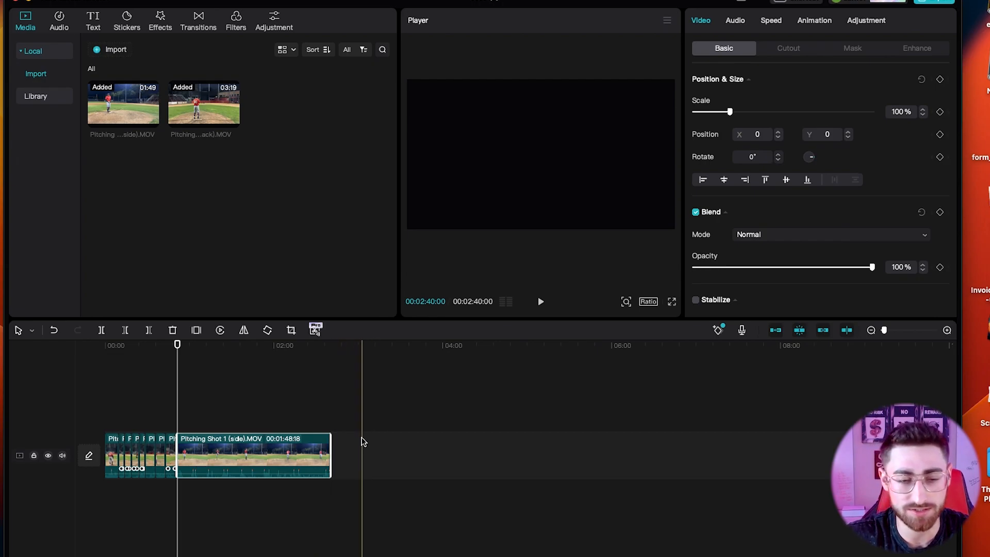
pyautogui.press('space')
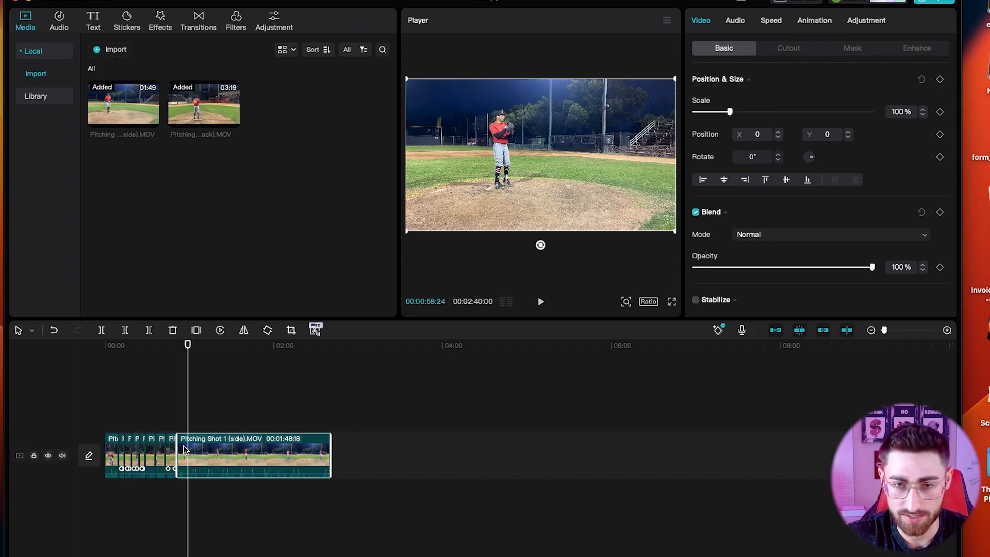
pyautogui.press('b')
pyautogui.click(184, 447)
pyautogui.press('a')
pyautogui.click(179, 452)
pyautogui.press('Delete')
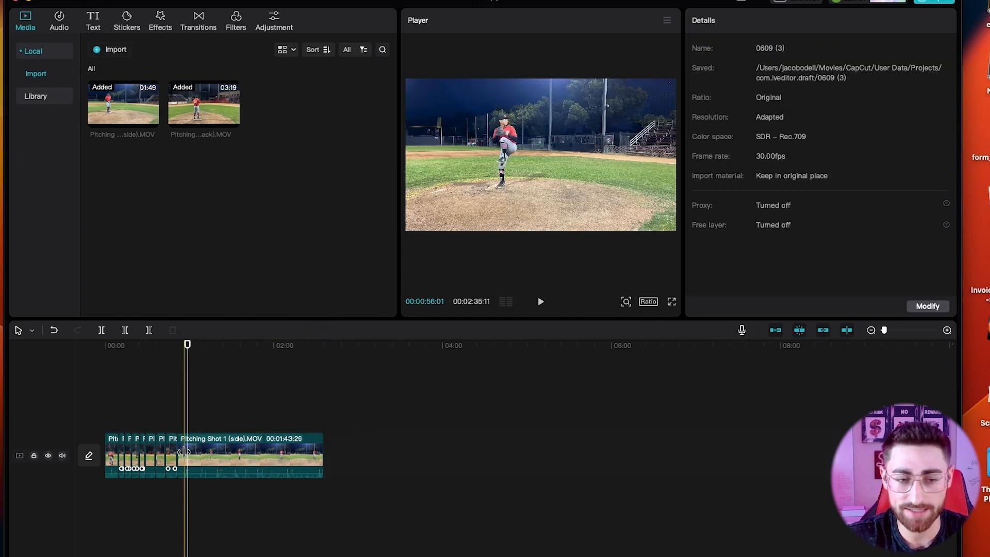
# Split the side-view clip after the pitch and again where the next pitch starts.
pyautogui.press('space')
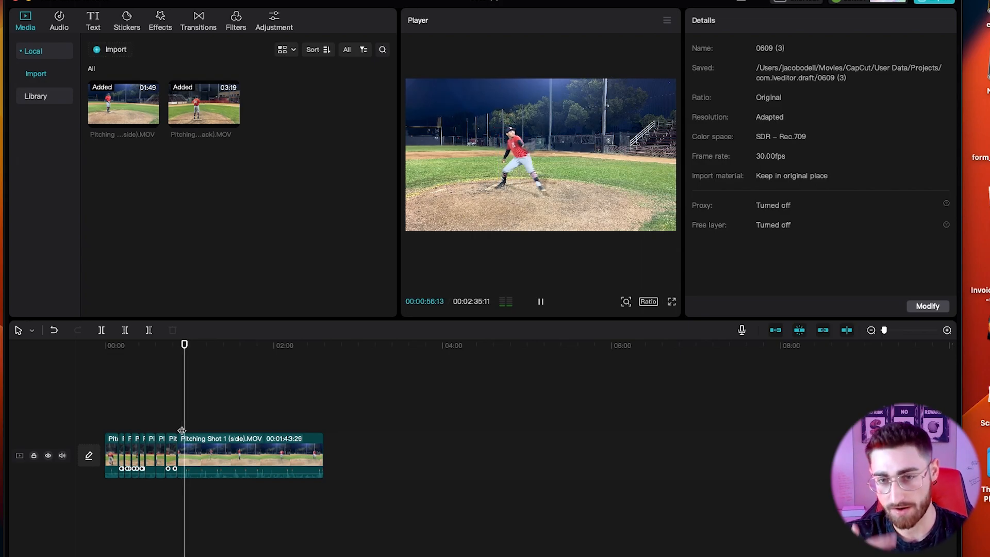
pyautogui.press('space')
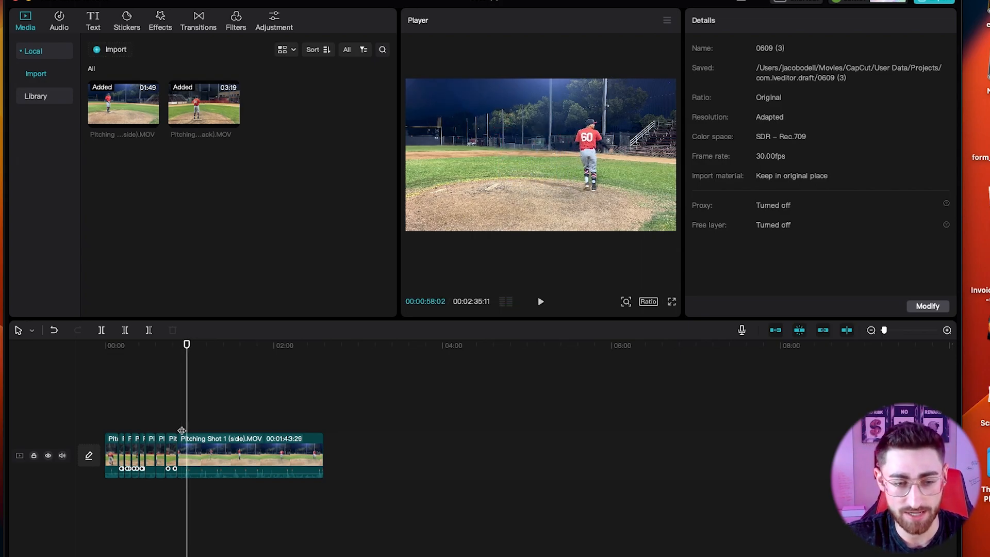
pyautogui.press('space')
pyautogui.click(190, 442)
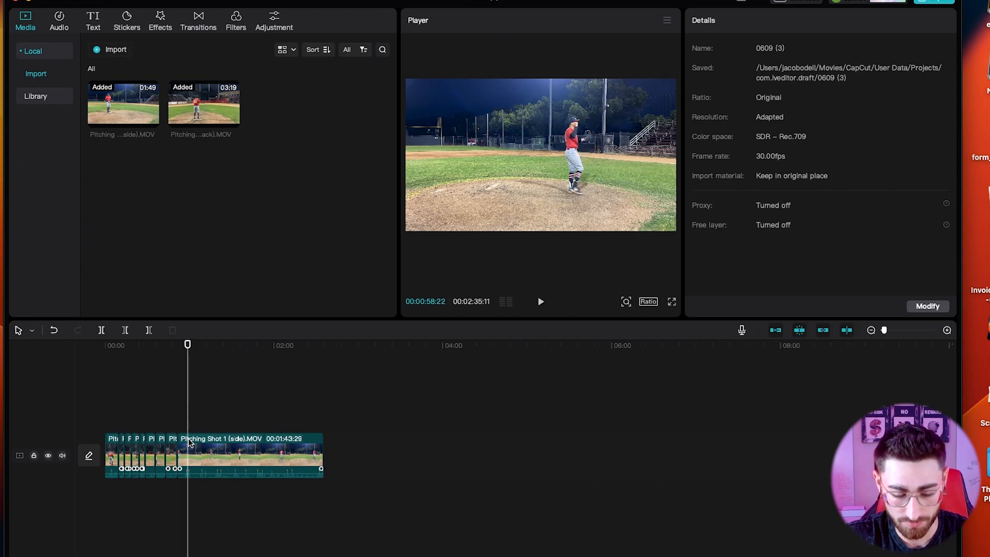
pyautogui.press('super+b')
pyautogui.press('space')
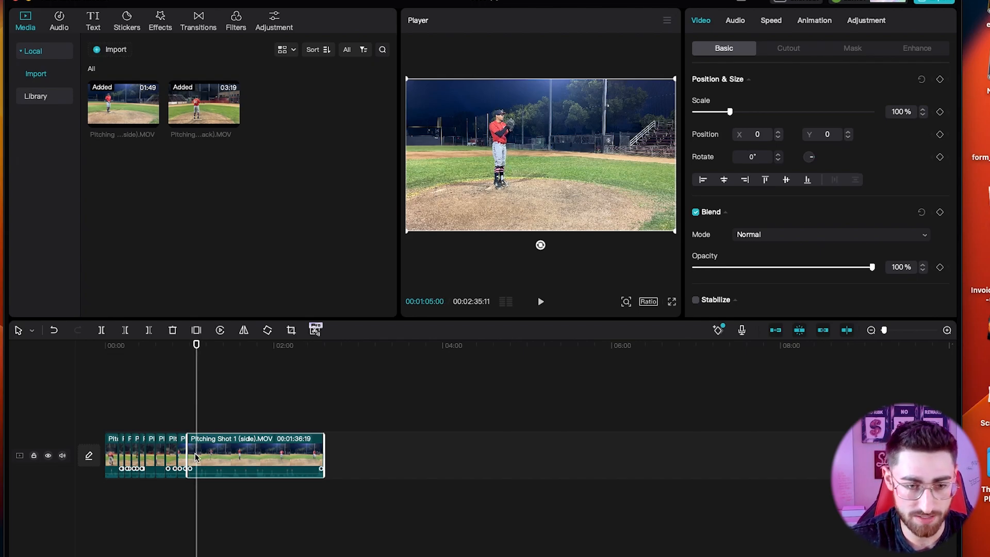
pyautogui.click(195, 460)
# Delete the short dead-time piece before the next pitch and resume playback.
pyautogui.press('a')
pyautogui.click(191, 457)
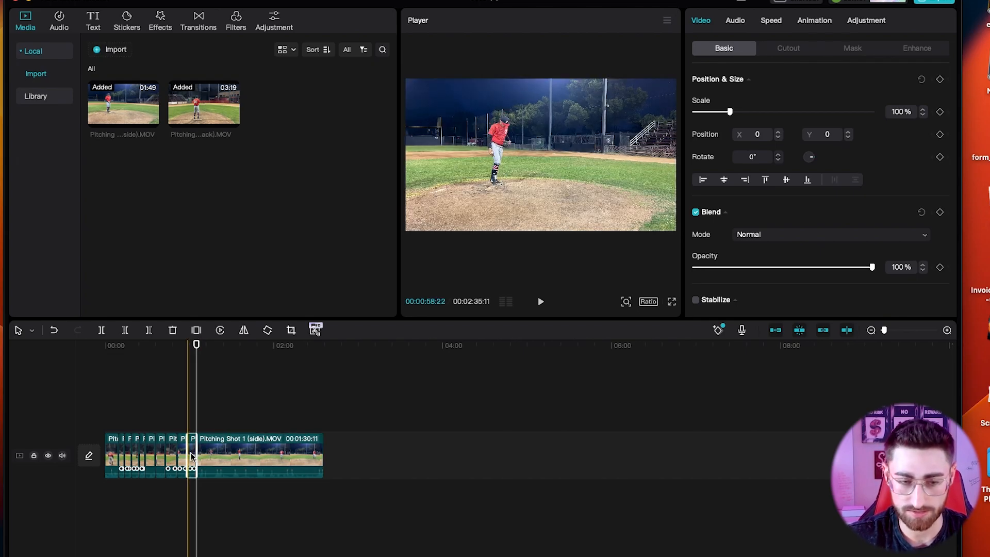
pyautogui.press('Delete')
pyautogui.press('space')
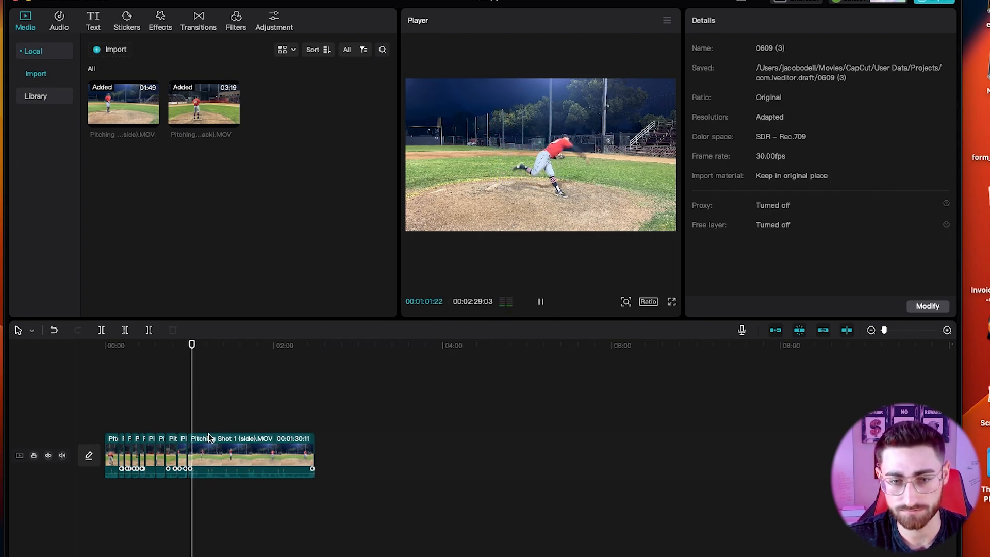
# Cut the side clip after the pitch and where the next pitch starts, deleting the gap between.
pyautogui.press('b')
pyautogui.press('space')
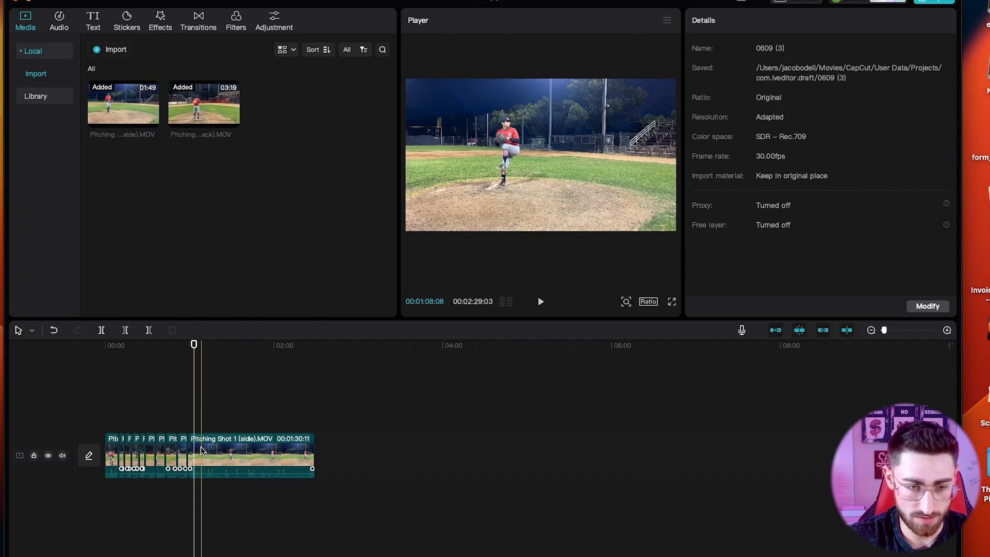
pyautogui.click(198, 451)
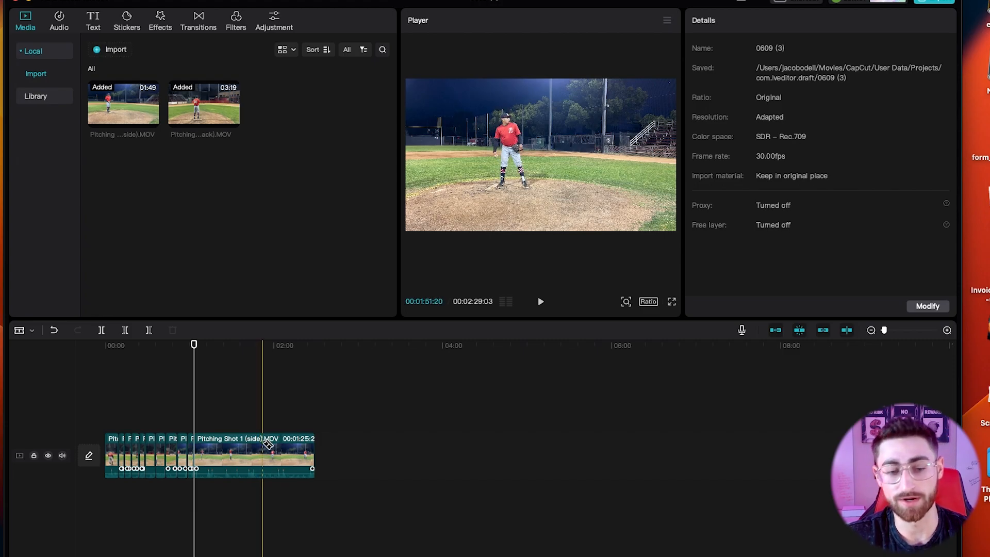
pyautogui.click(263, 441)
pyautogui.press('a')
pyautogui.click(237, 453)
pyautogui.press('Delete')
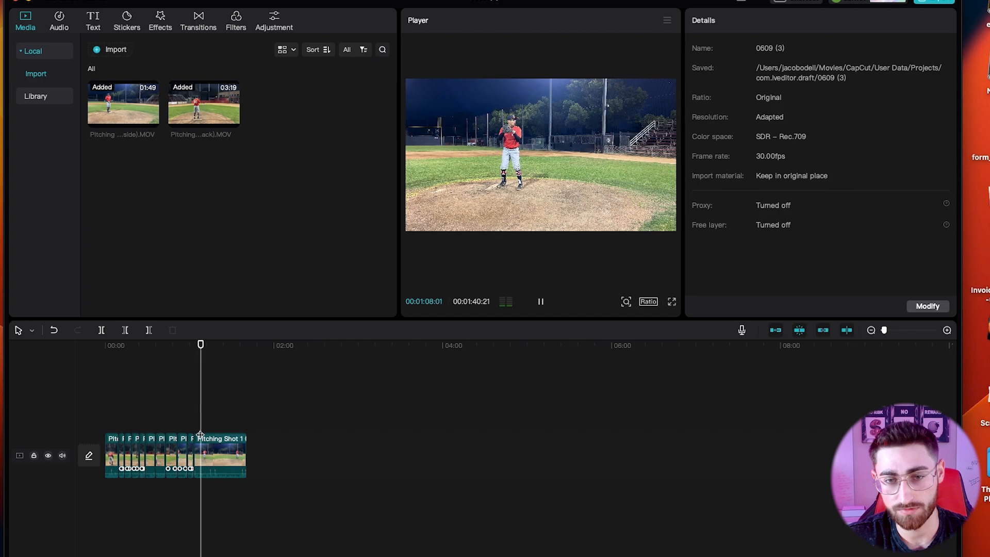
pyautogui.press('space')
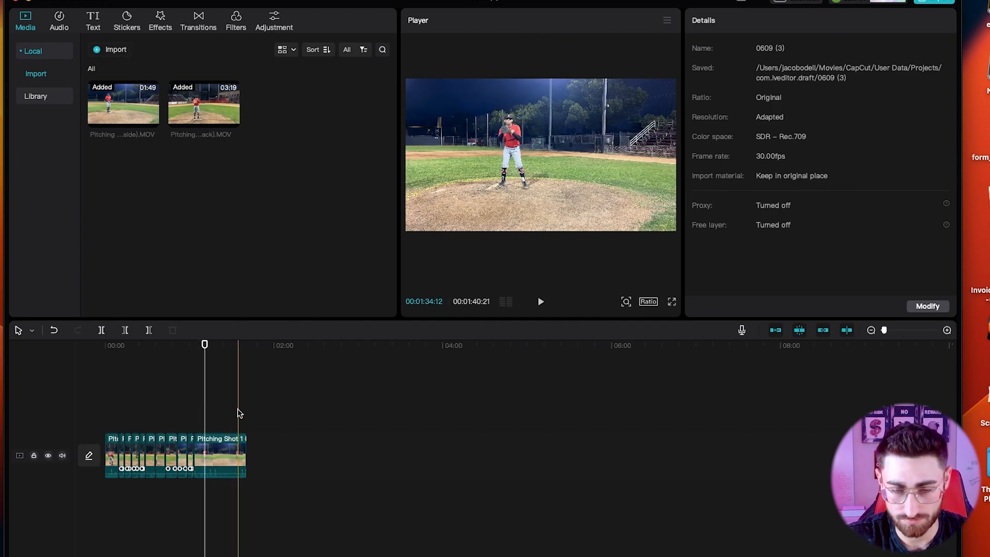
# Cut after the last kept pitch and delete the leftover footage at the end.
pyautogui.press('b')
pyautogui.click(230, 439)
pyautogui.click(220, 442)
pyautogui.press('BackSpace')
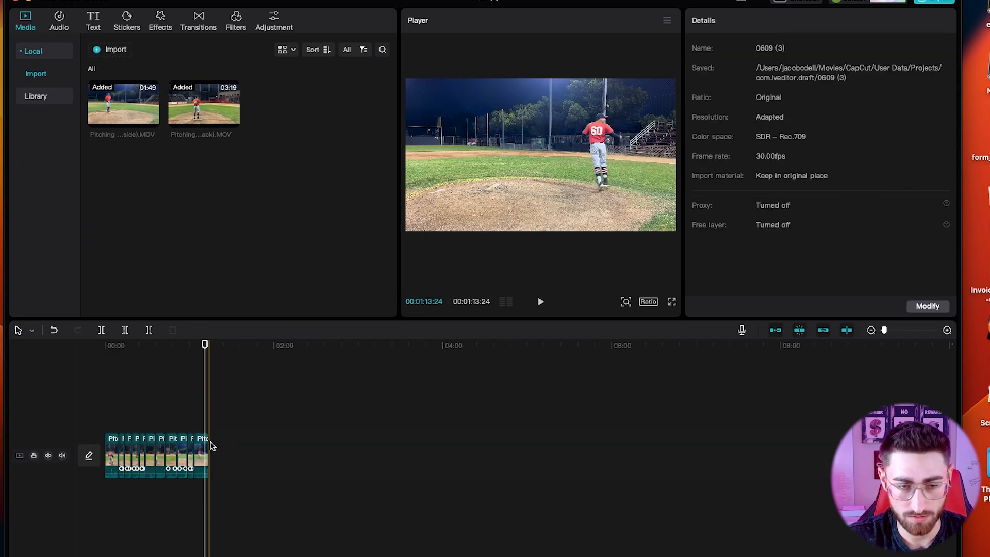
pyautogui.press('space')
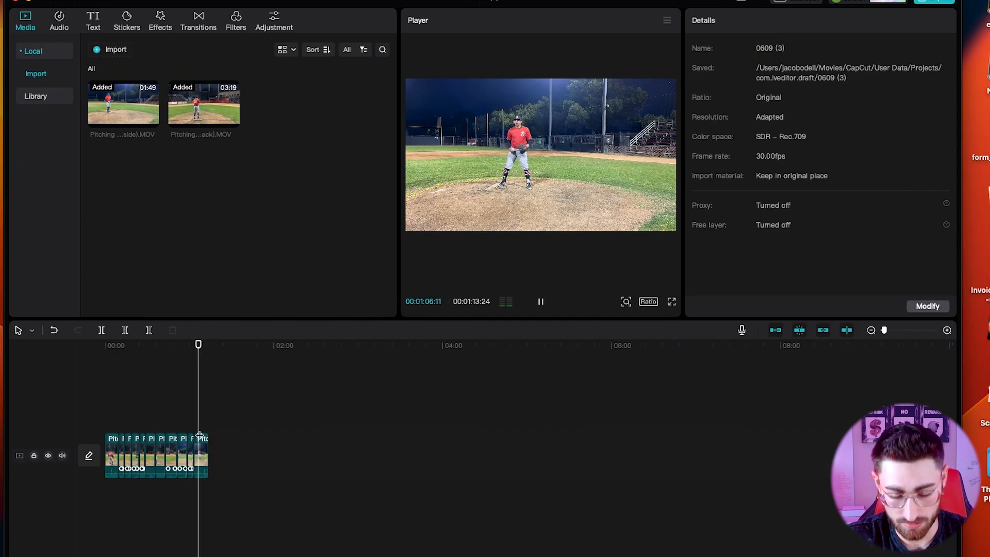
pyautogui.press('b')
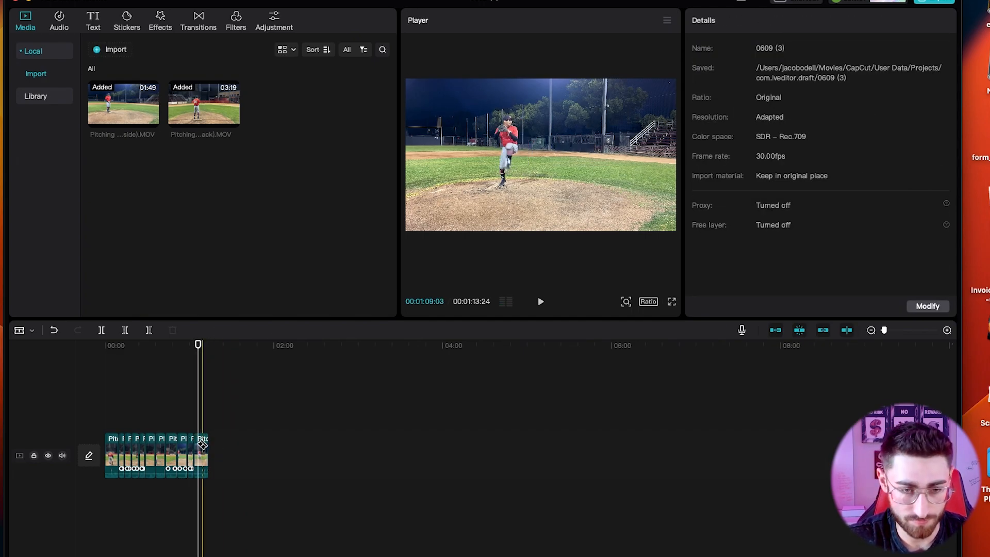
pyautogui.click(202, 446)
pyautogui.press('super+z')
pyautogui.click(200, 445)
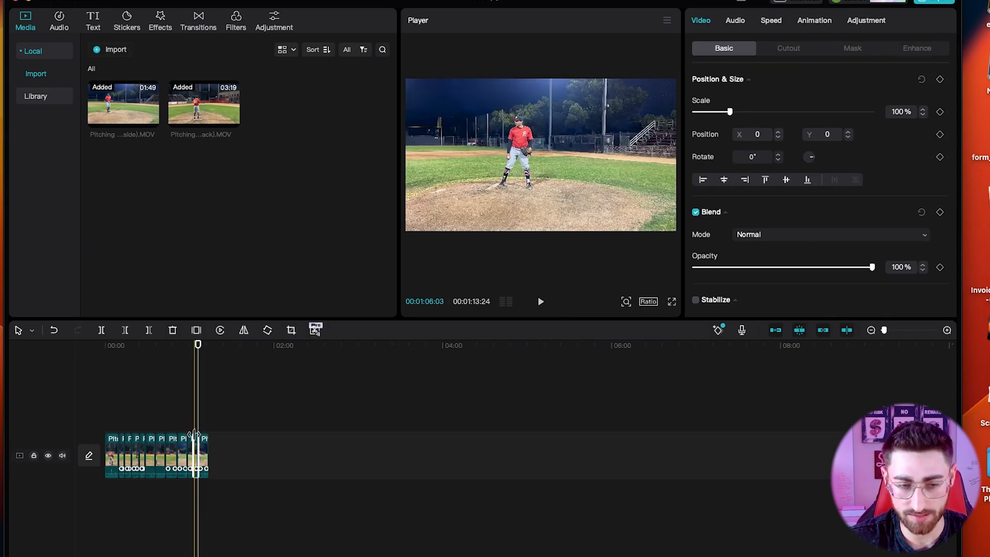
pyautogui.press('Delete')
# Trim the video's end slightly shorter, to about 1:08, and replay from the start.
pyautogui.click(193, 423)
pyautogui.press('space')
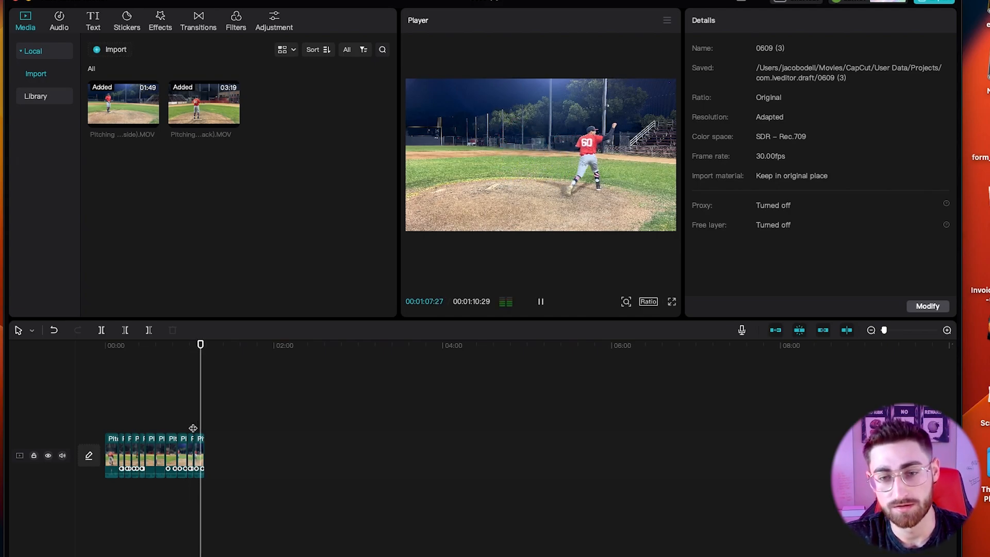
pyautogui.press('space')
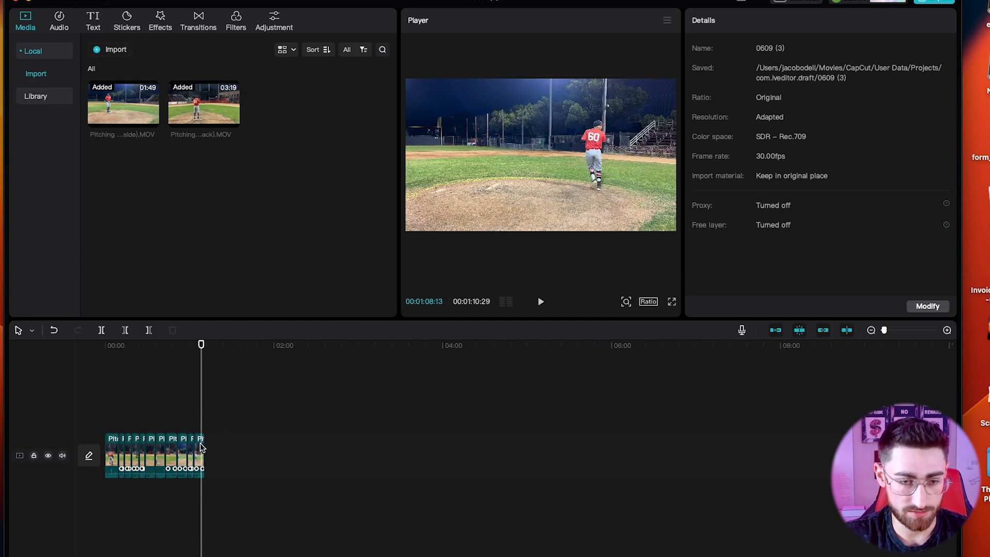
pyautogui.moveTo(202, 449); pyautogui.dragTo(199, 450)
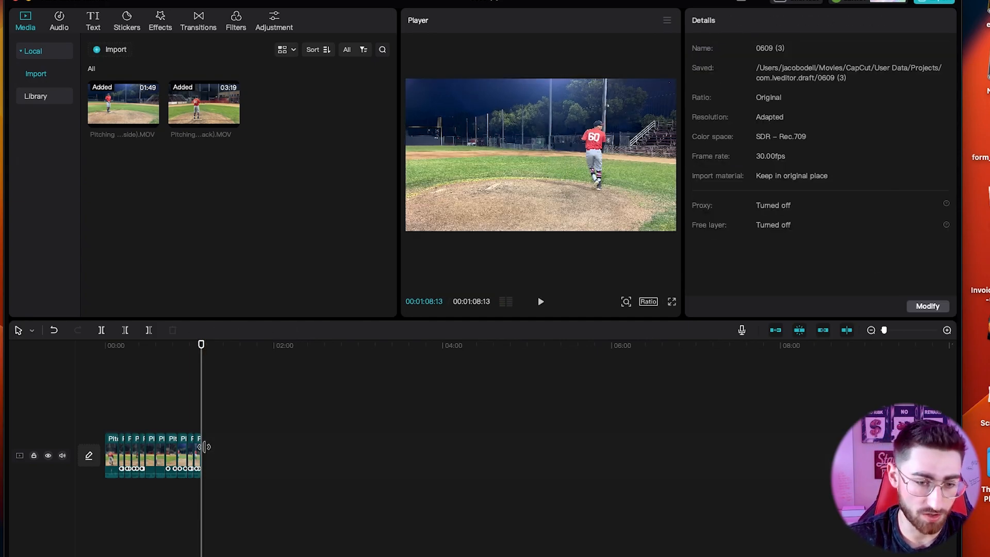
pyautogui.click(109, 361)
pyautogui.press('space')
pyautogui.press('space')
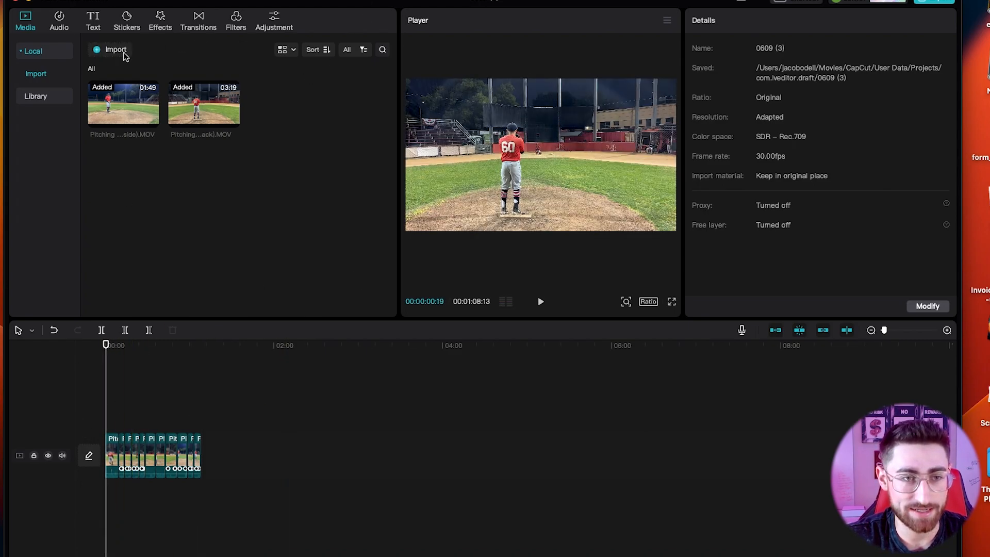
# Add the Stylish Titles text template at the start of the video.
pyautogui.click(92, 21)
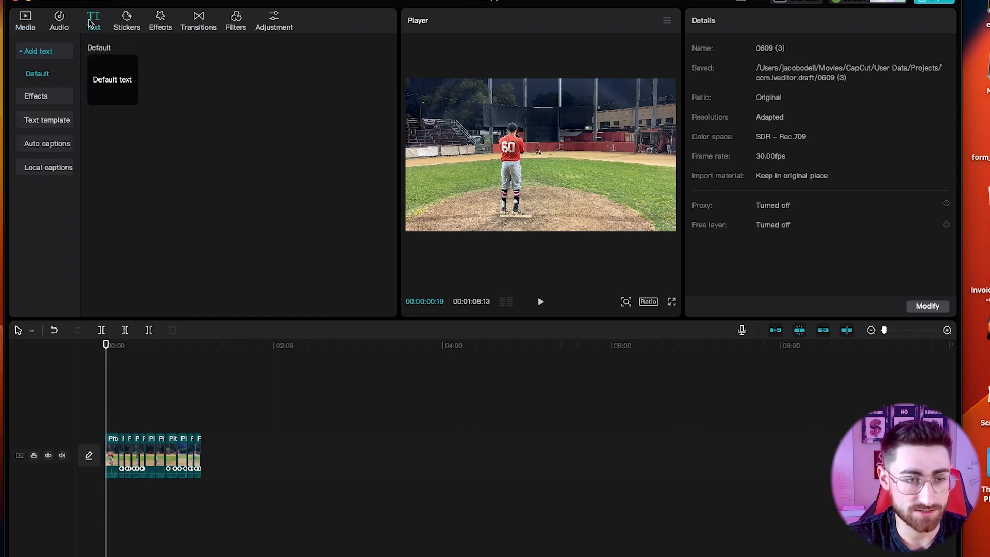
pyautogui.click(39, 120)
pyautogui.scroll(-5, 159, 185)
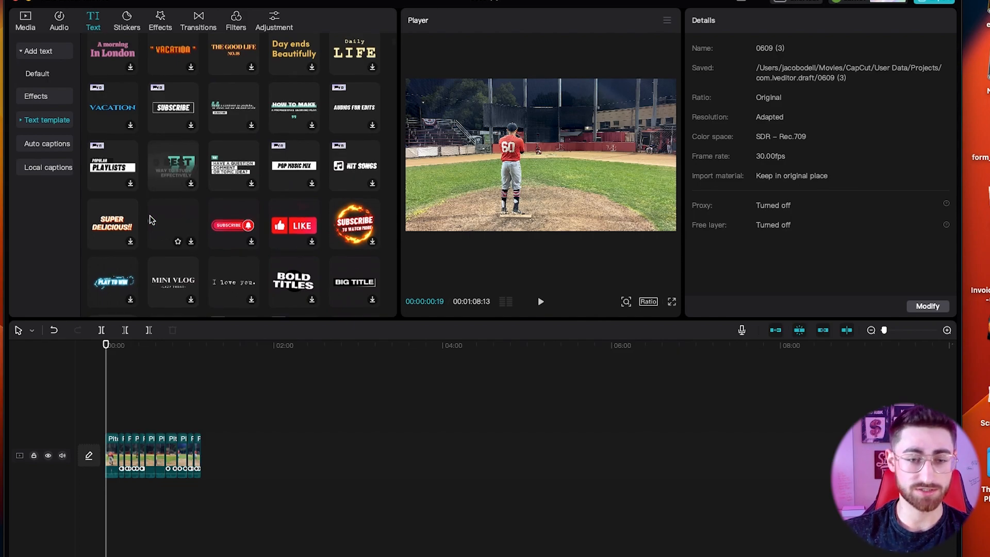
pyautogui.scroll(-10, 139, 257)
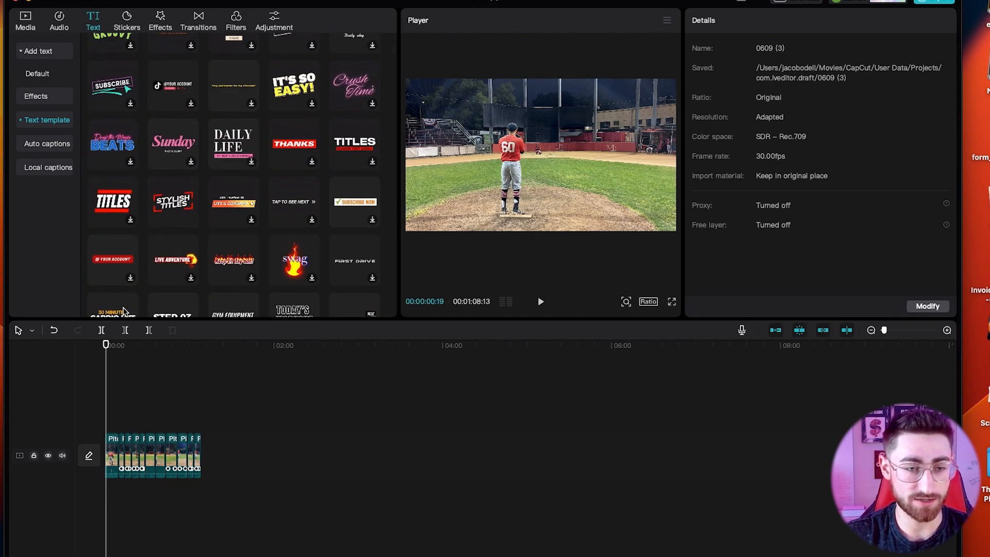
pyautogui.scroll(-1, 126, 221)
pyautogui.click(168, 163)
pyautogui.moveTo(130, 395); pyautogui.dragTo(110, 422)
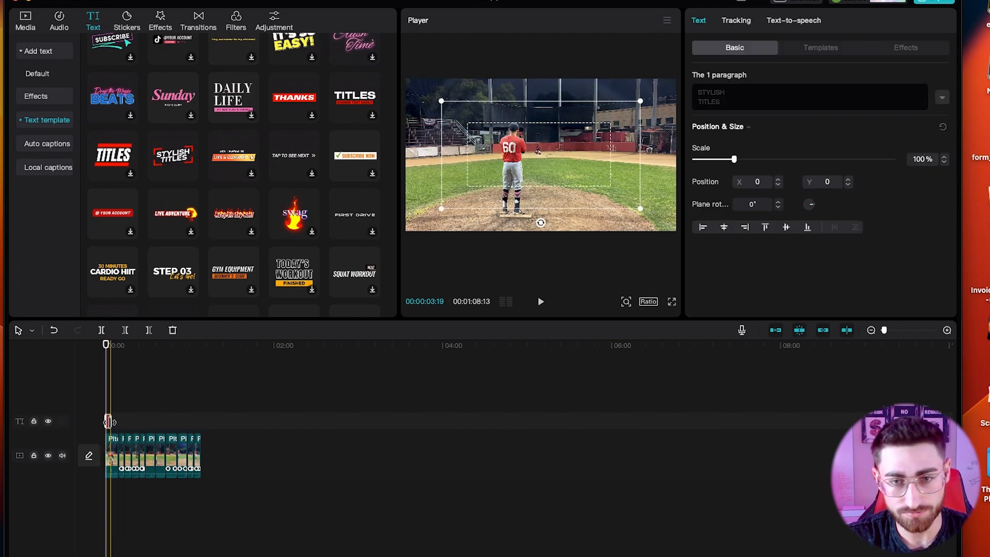
# Scale the title to 36% in the bottom-left corner, retype it as 'Wind Up', and preview.
pyautogui.moveTo(640, 101); pyautogui.dragTo(459, 210)
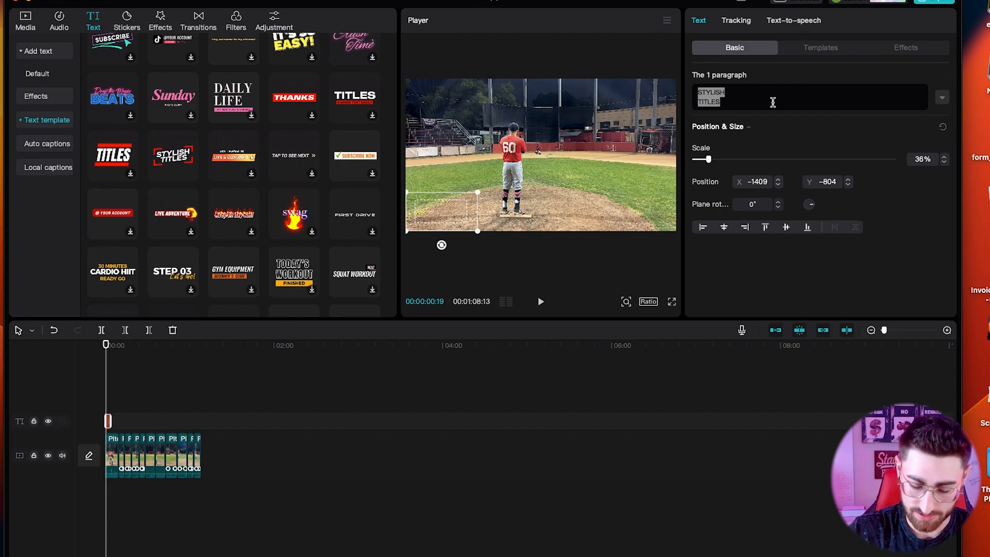
pyautogui.write('Wind Up')
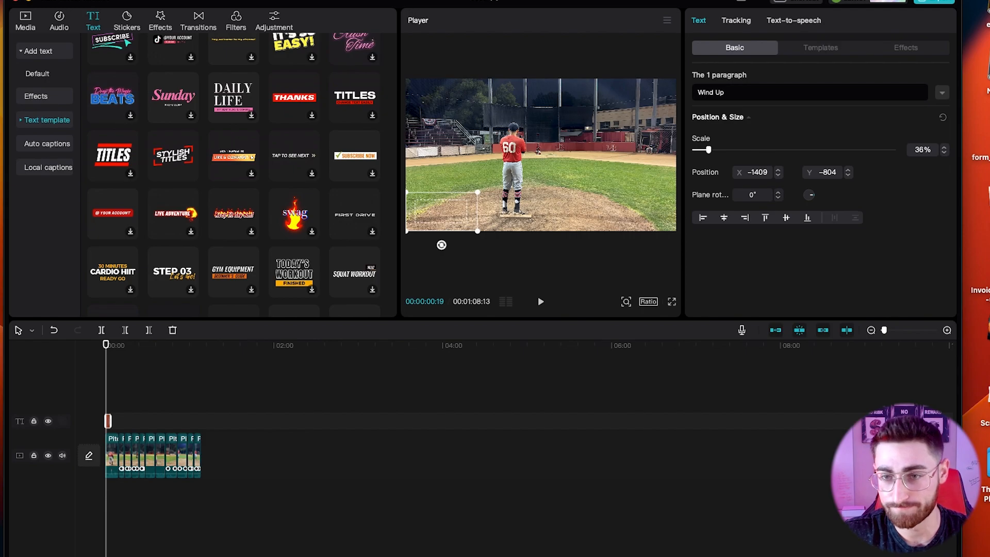
pyautogui.press('space')
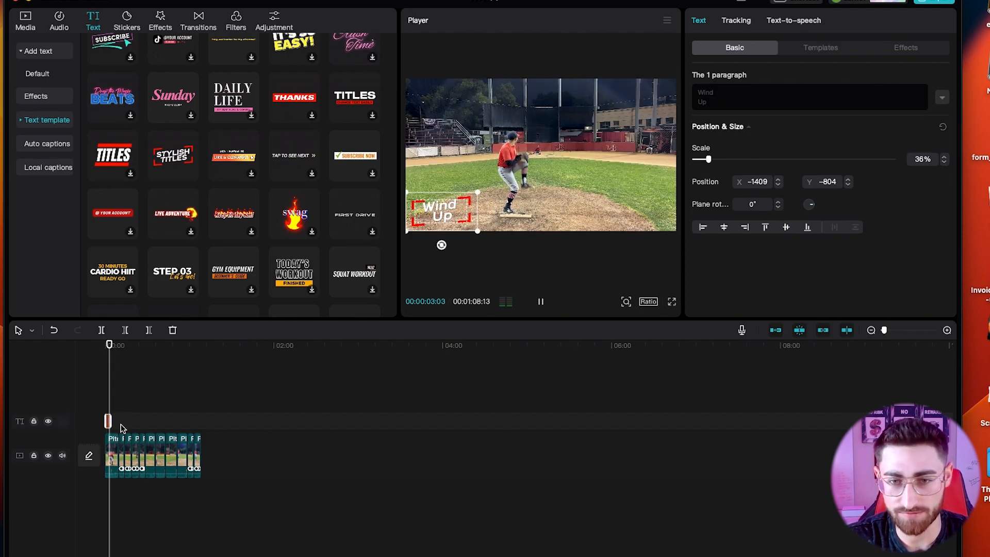
pyautogui.press('space')
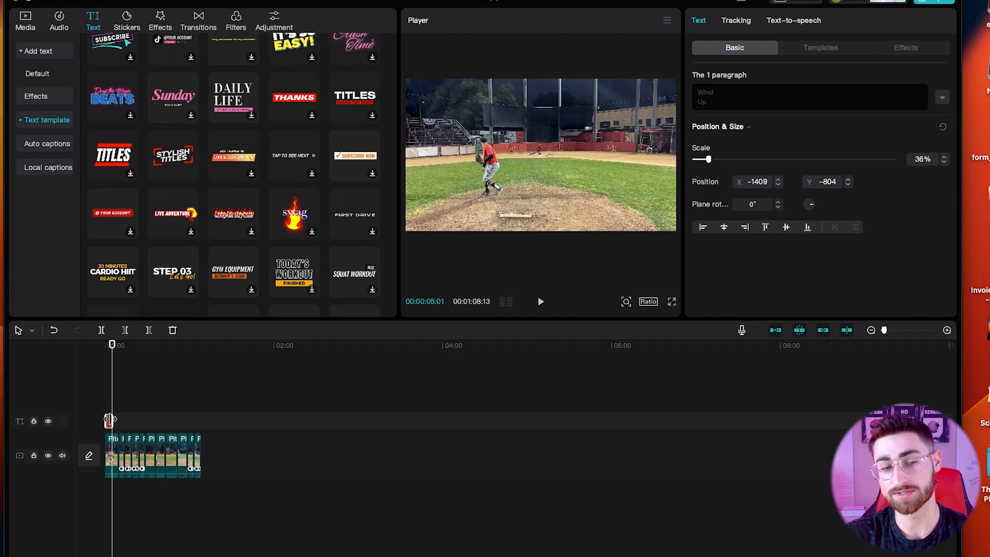
# Paste a copy of the label further along, retype it as 'Stretch', and adjust its line spacing.
pyautogui.click(158, 380)
pyautogui.hotkey('ctrl', 'v')
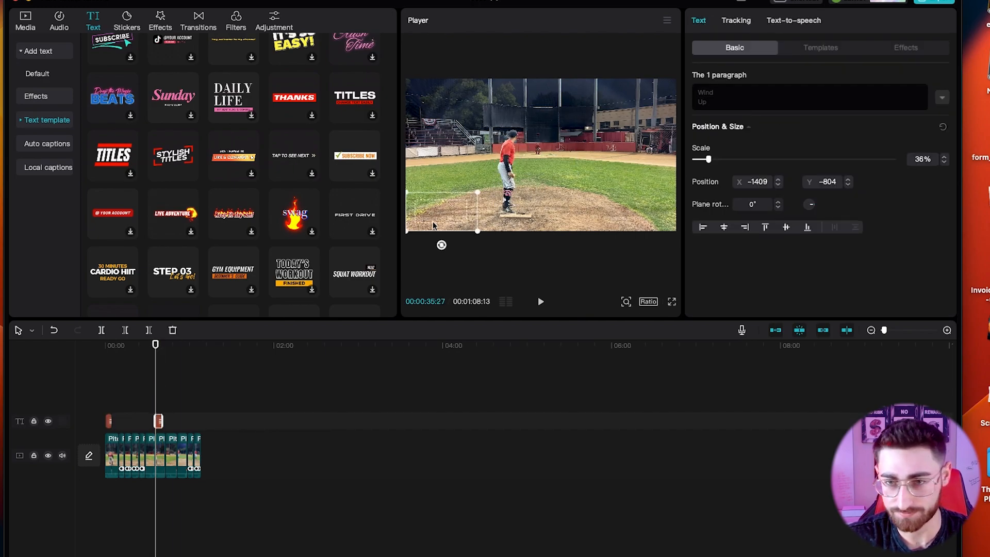
pyautogui.write('Stretch')
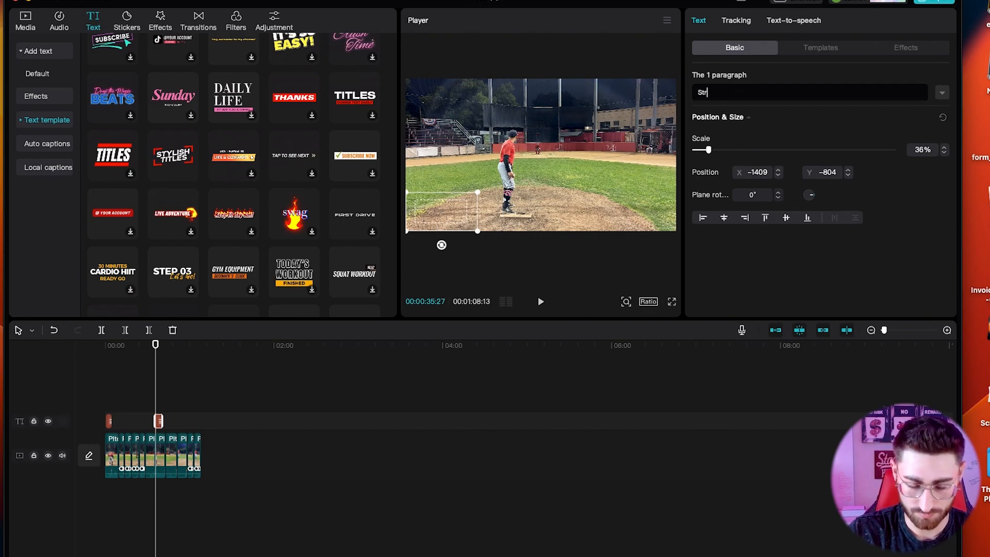
pyautogui.click(156, 363)
pyautogui.press('space')
pyautogui.press('space')
pyautogui.click(942, 93)
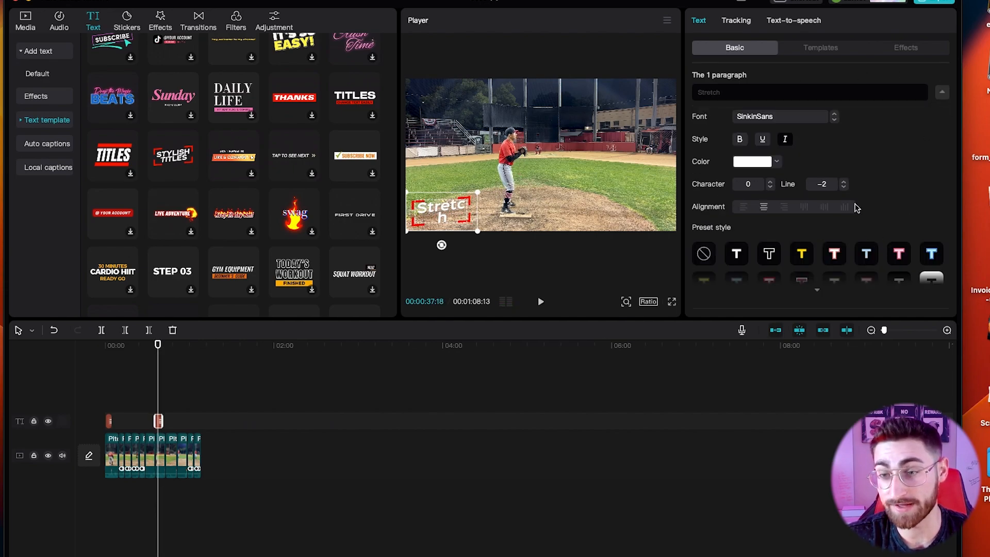
pyautogui.click(844, 181)
pyautogui.click(844, 182)
pyautogui.click(844, 182)
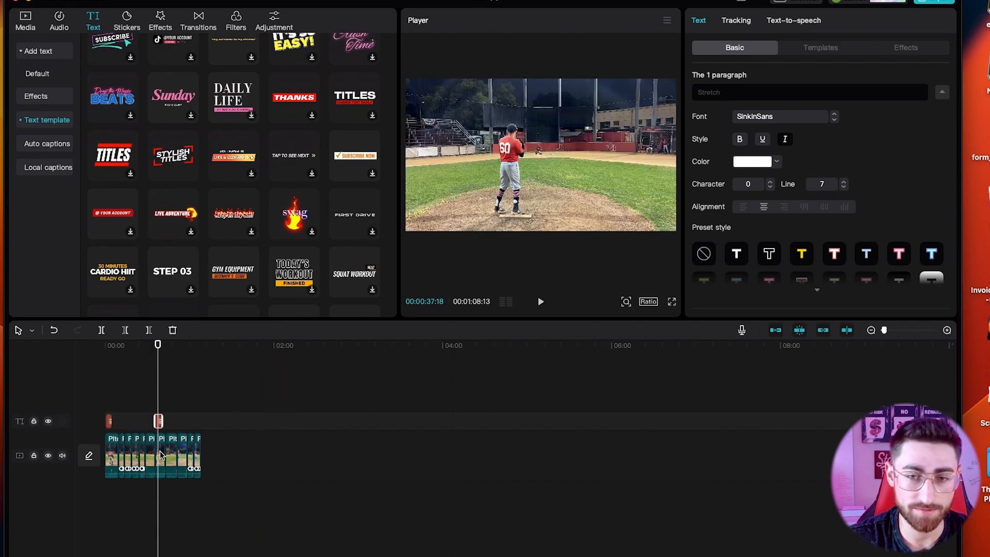
# Paste another label copy at about 0:51 reading 'Side Profile' split over two lines.
pyautogui.click(180, 424)
pyautogui.press('super+v')
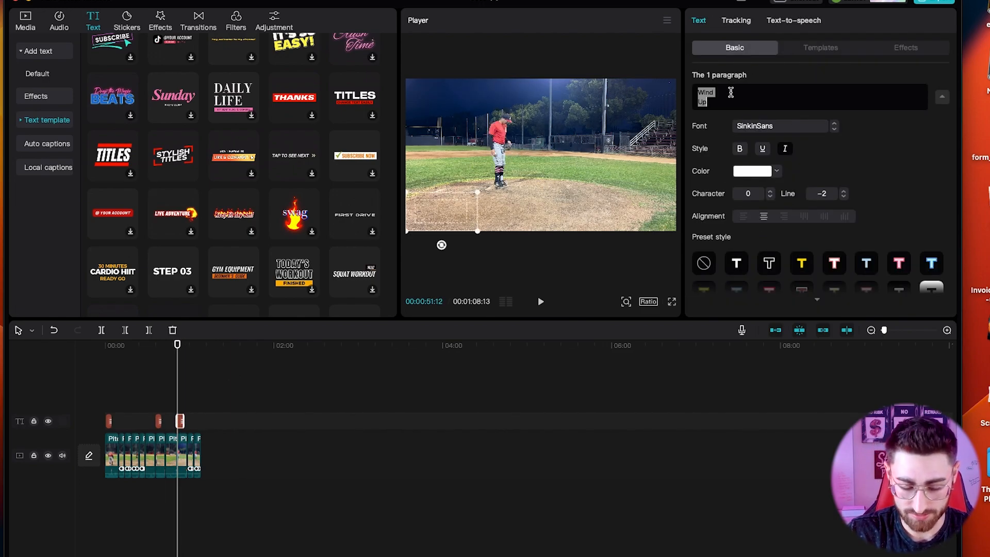
pyautogui.write('Side Profile')
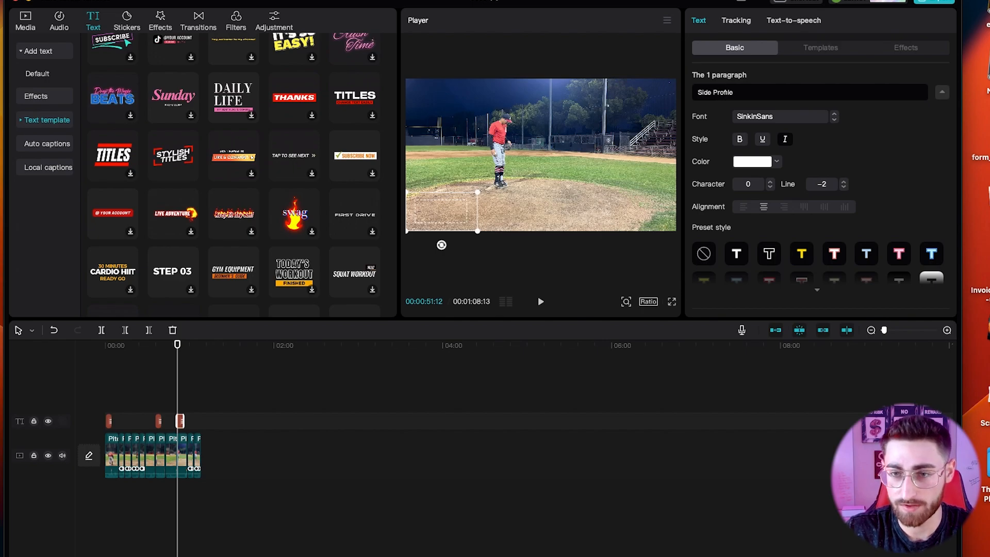
pyautogui.click(715, 91)
pyautogui.press('Return')
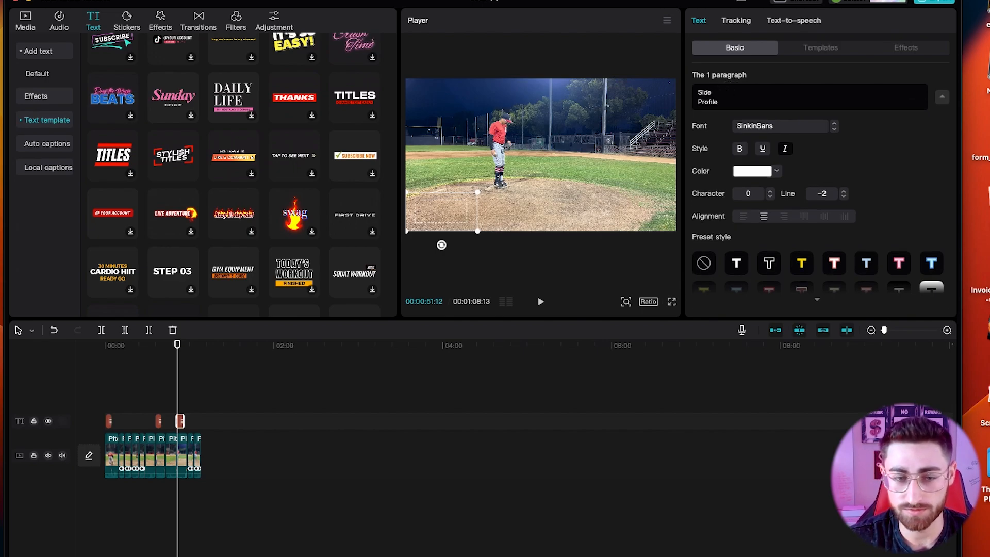
pyautogui.click(180, 421)
pyautogui.press('space')
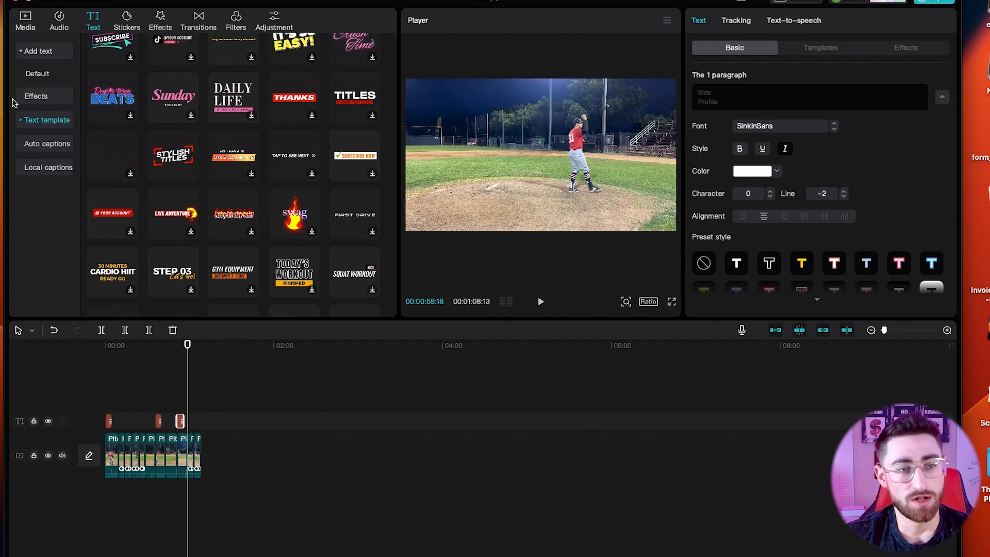
# Add a Default text clip at the end of the video.
pyautogui.click(41, 77)
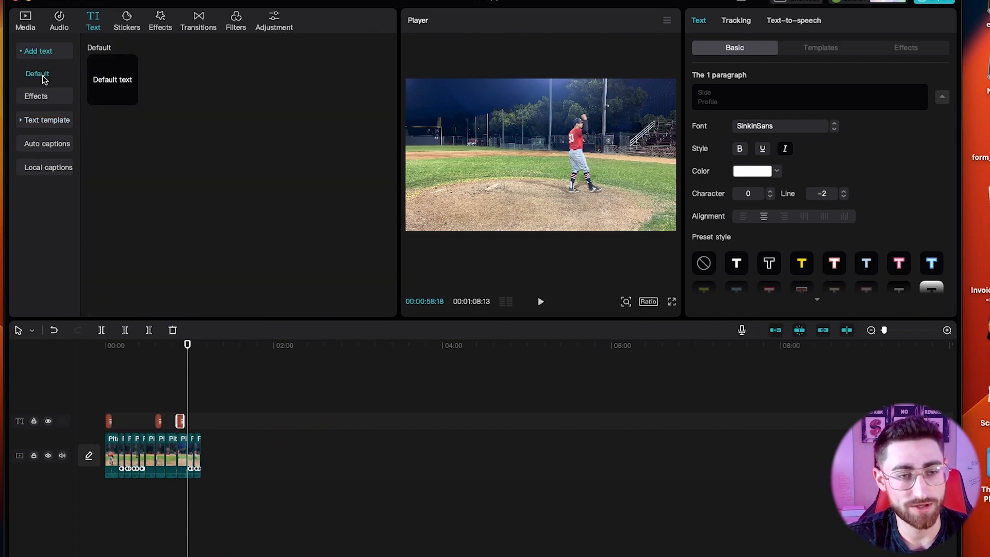
pyautogui.click(130, 97)
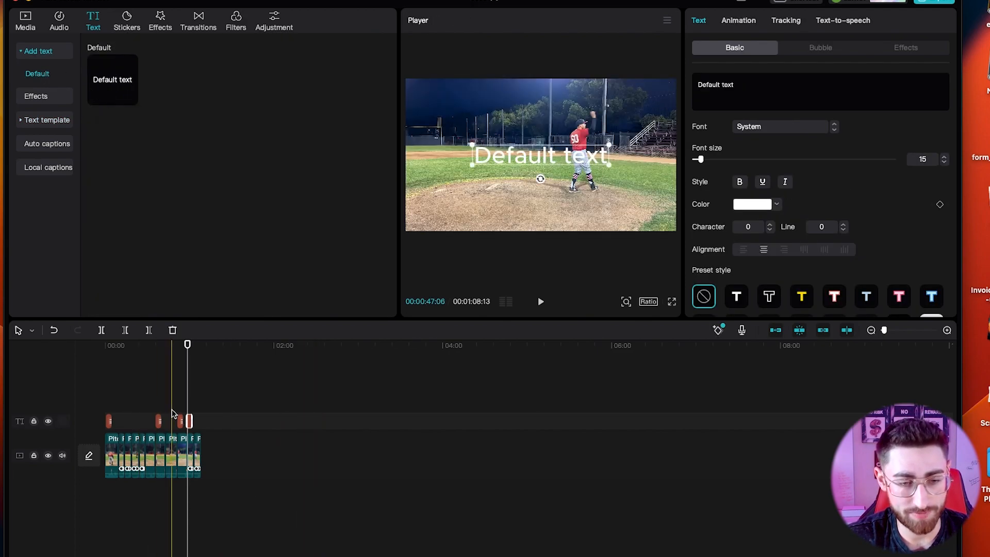
pyautogui.click(205, 416)
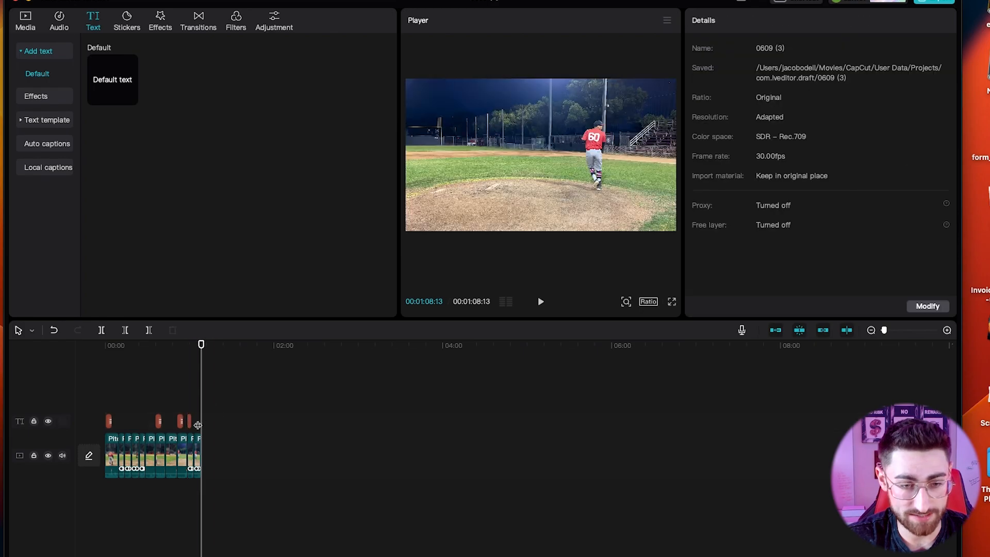
pyautogui.moveTo(193, 421)
pyautogui.mouseDown()
pyautogui.moveTo(233, 421)
pyautogui.moveTo(213, 426)
pyautogui.moveTo(215, 444)
pyautogui.moveTo(221, 422)
pyautogui.moveTo(208, 422)
pyautogui.mouseUp()
pyautogui.press('super+z')
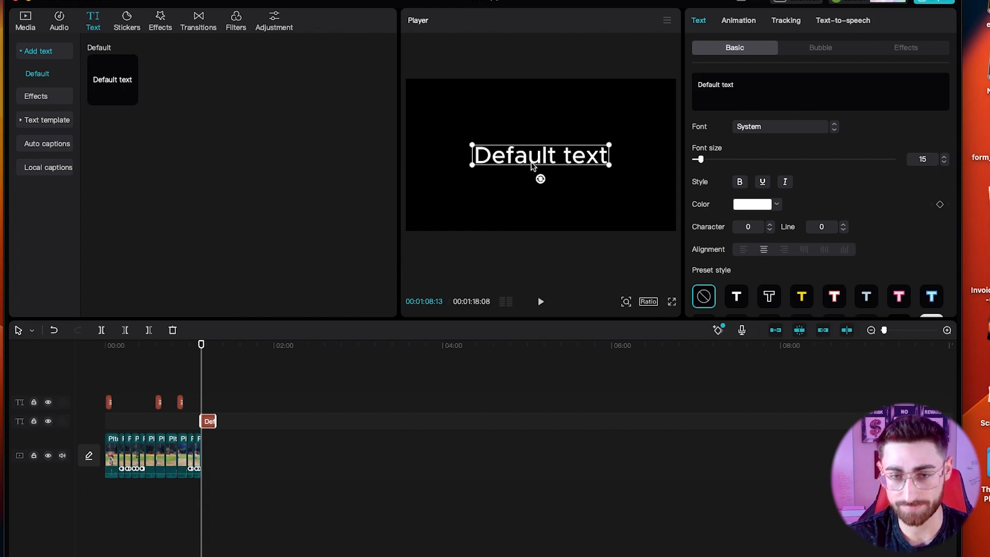
# Replace the placeholder with the player's name, 5'11, 185lbs and Junior on separate lines.
pyautogui.doubleClick(536, 157)
pyautogui.press('Return')
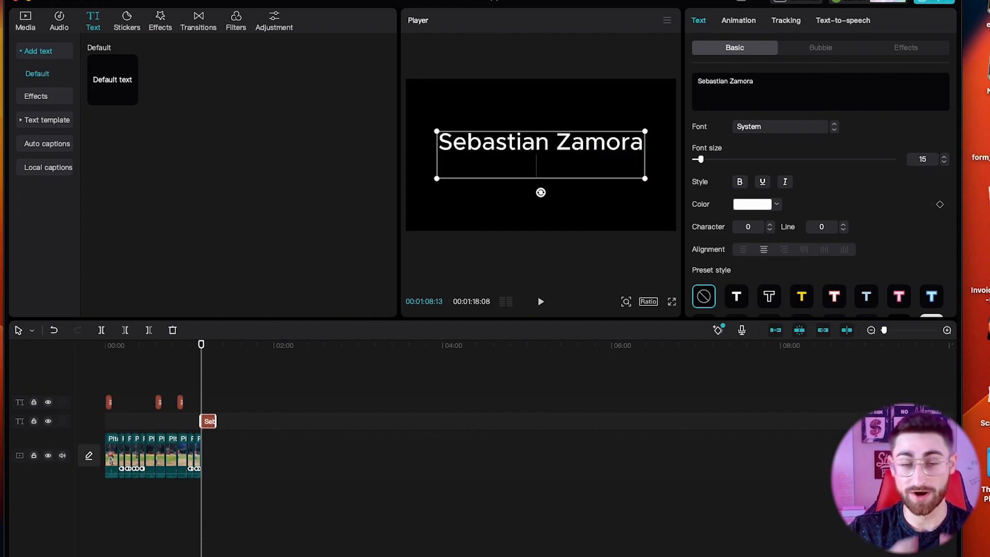
pyautogui.write('5')
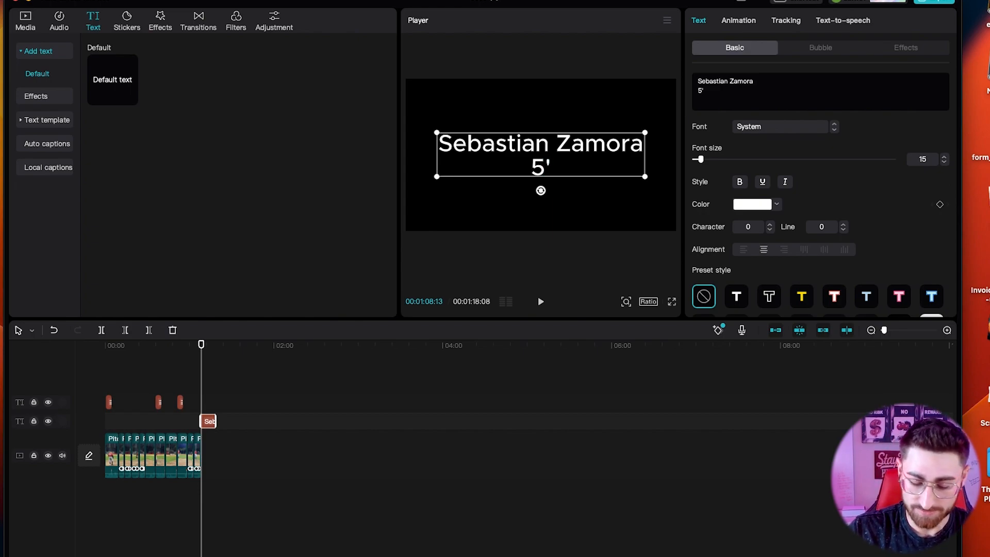
pyautogui.write('11')
pyautogui.press('Return')
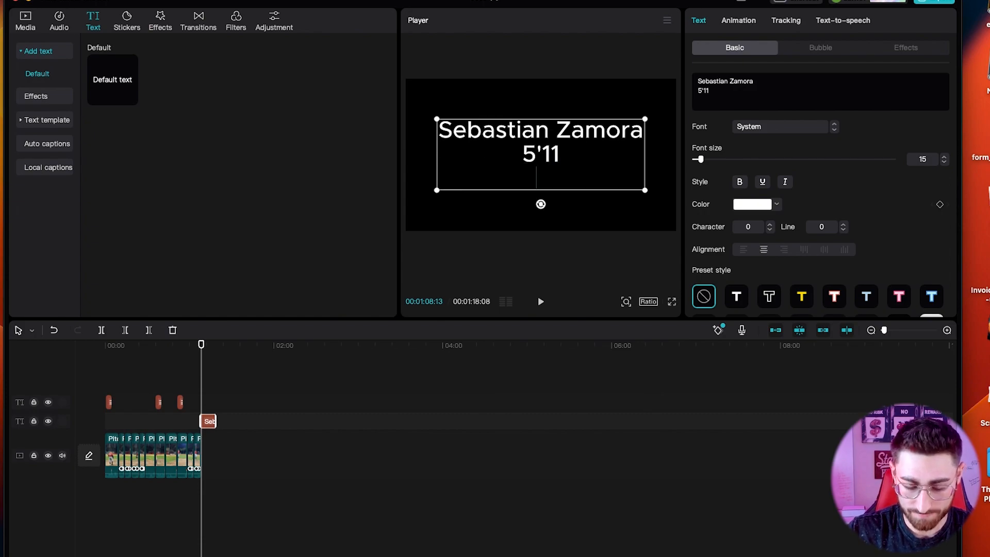
pyautogui.write('185')
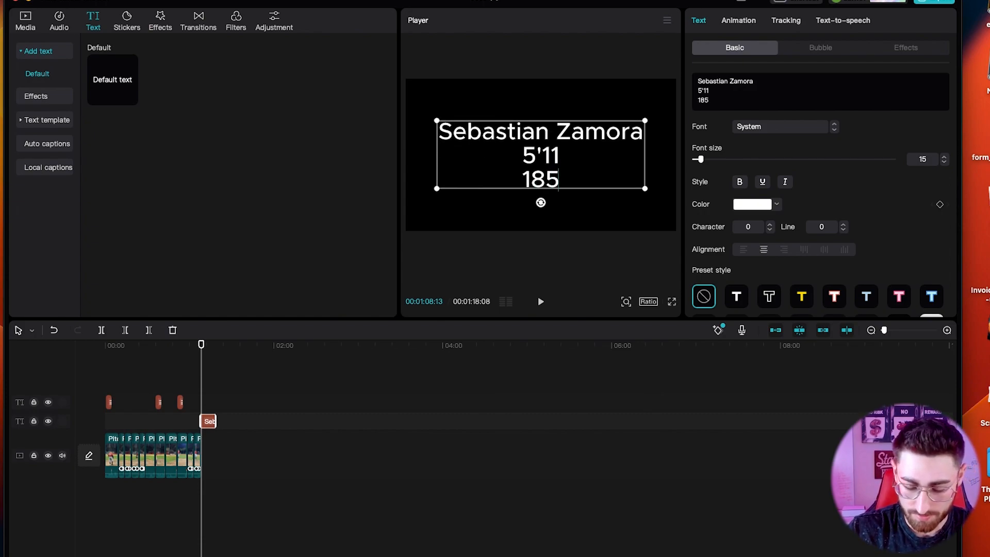
pyautogui.write('lbs')
pyautogui.press('Return')
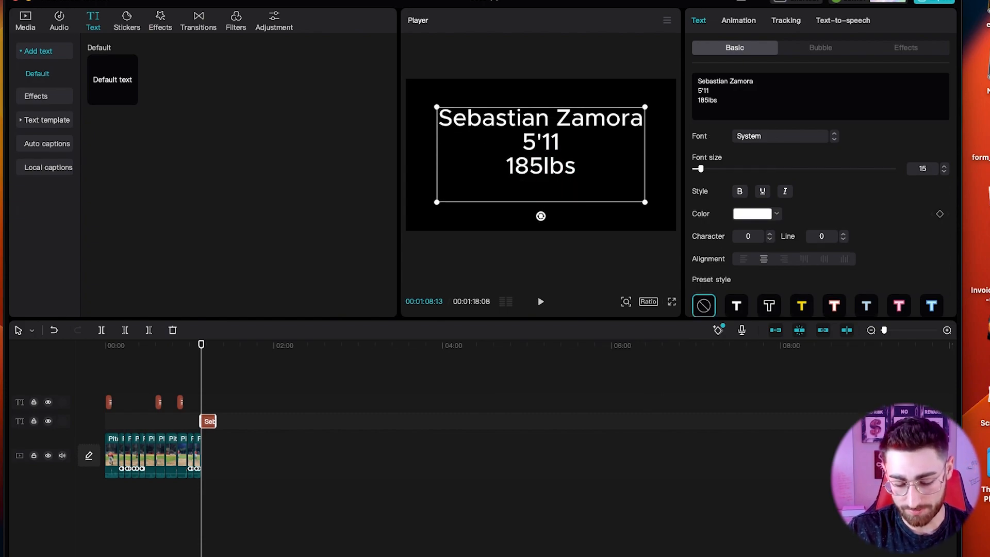
pyautogui.write('Junior')
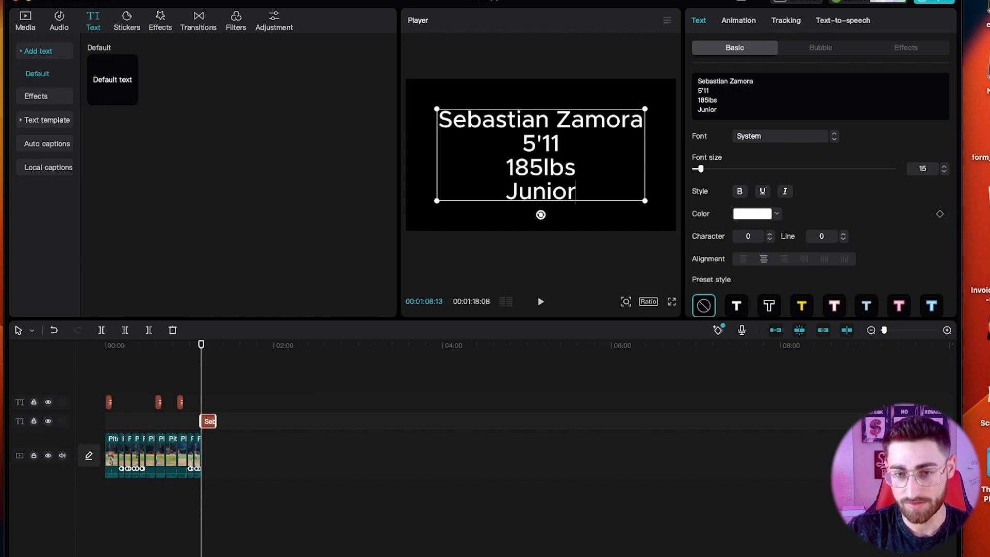
pyautogui.press('BackSpace')
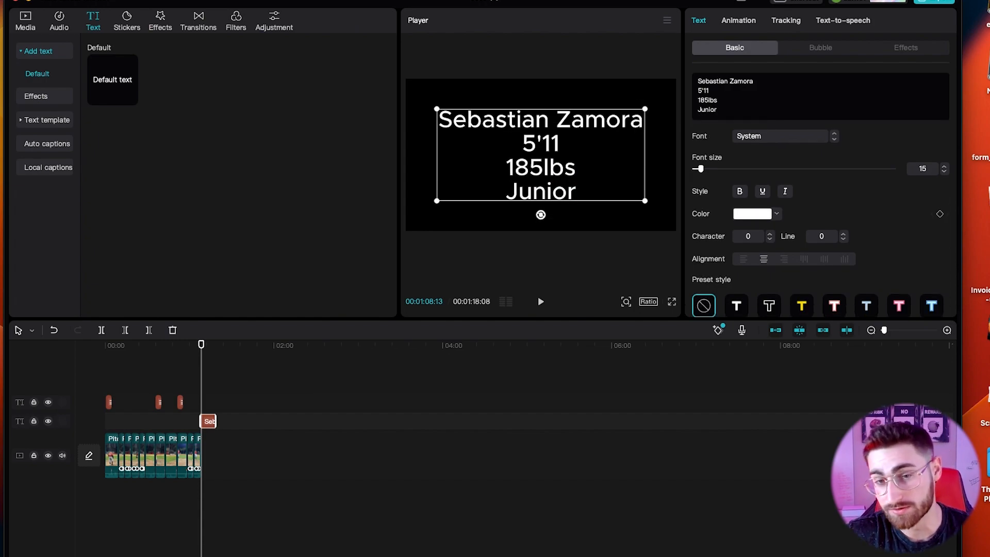
# Copy the end card text clip and paste a duplicate.
pyautogui.click(213, 420)
pyautogui.press('super+c')
pyautogui.press('super+v')
pyautogui.click(262, 403)
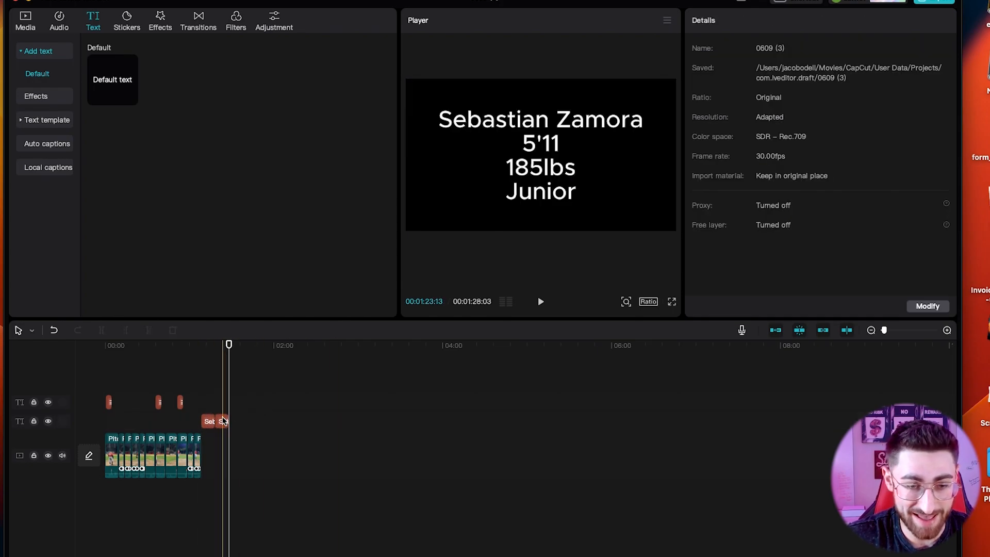
# Stack the duplicate text on the track above and shrink it below the player stats.
pyautogui.moveTo(223, 421); pyautogui.dragTo(208, 403)
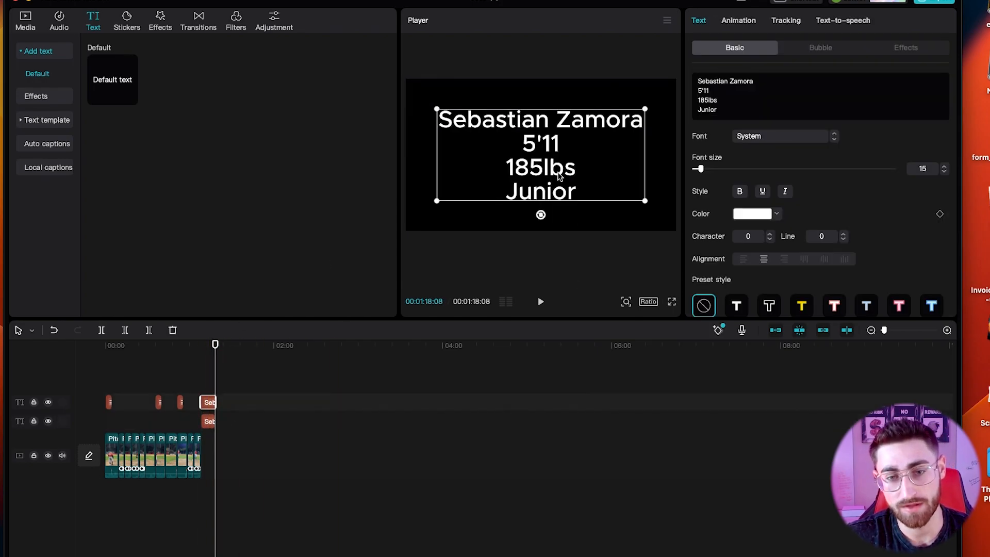
pyautogui.moveTo(560, 175); pyautogui.dragTo(561, 148)
pyautogui.moveTo(645, 81); pyautogui.dragTo(610, 137)
pyautogui.click(627, 128)
pyautogui.moveTo(567, 161); pyautogui.dragTo(570, 189)
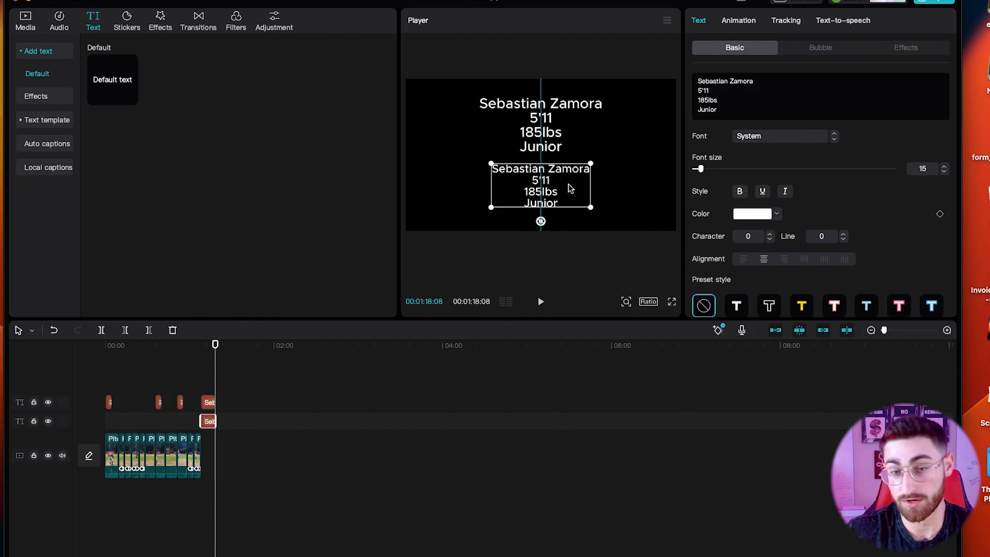
# Retype the duplicate as 'Coaches Information', 'Your information' and 'Club team' on three lines.
pyautogui.doubleClick(568, 185)
pyautogui.write('C')
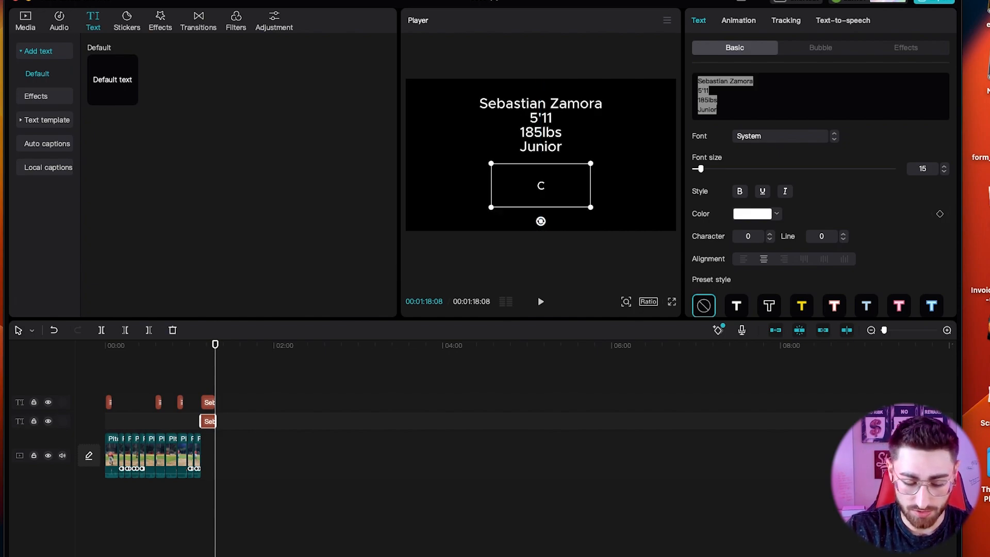
pyautogui.write('oaches Information')
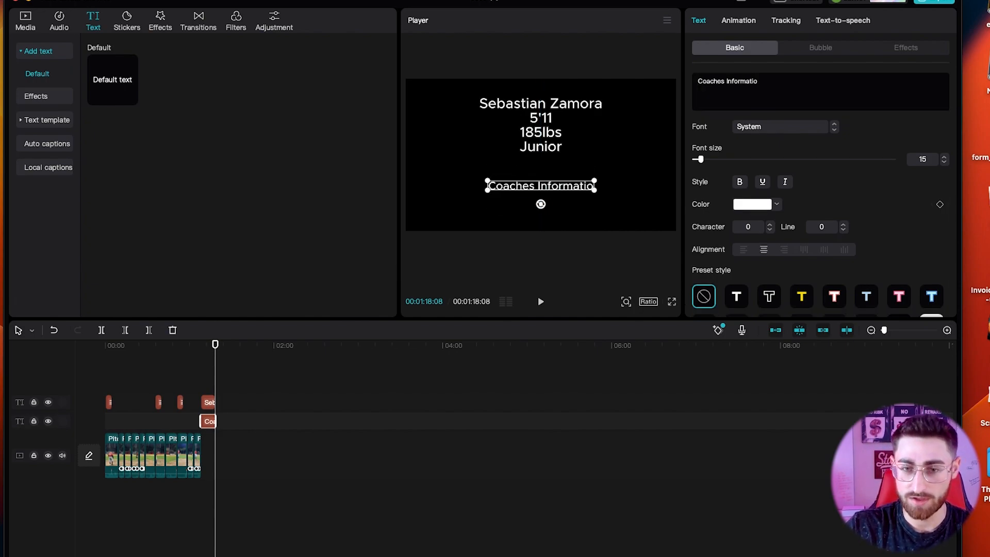
pyautogui.press('Return')
pyautogui.write('Your information')
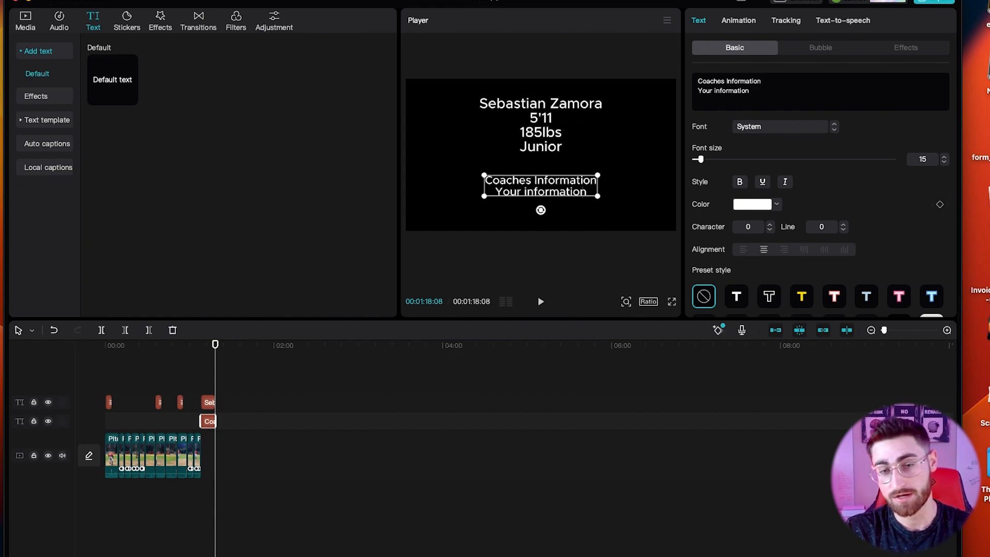
pyautogui.press('Return')
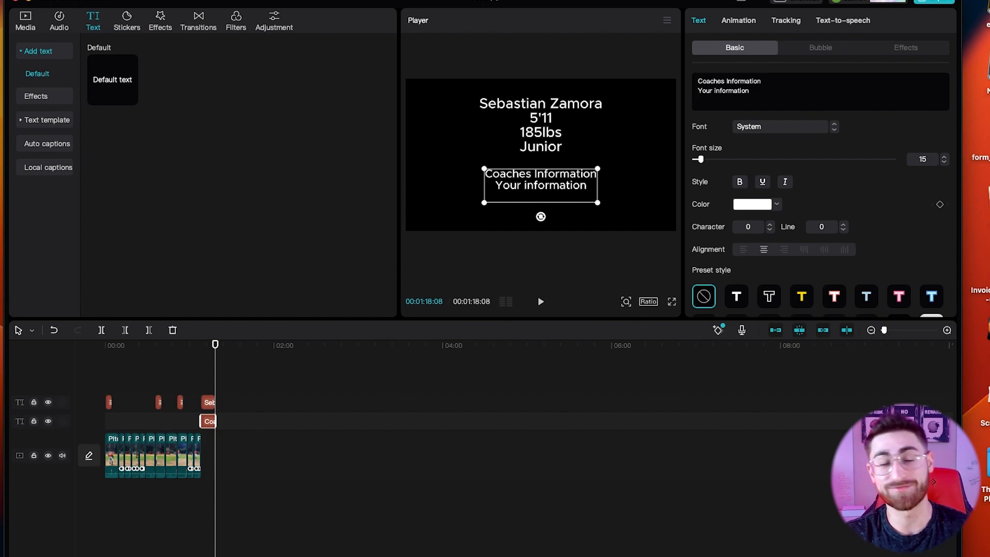
pyautogui.write('Club team')
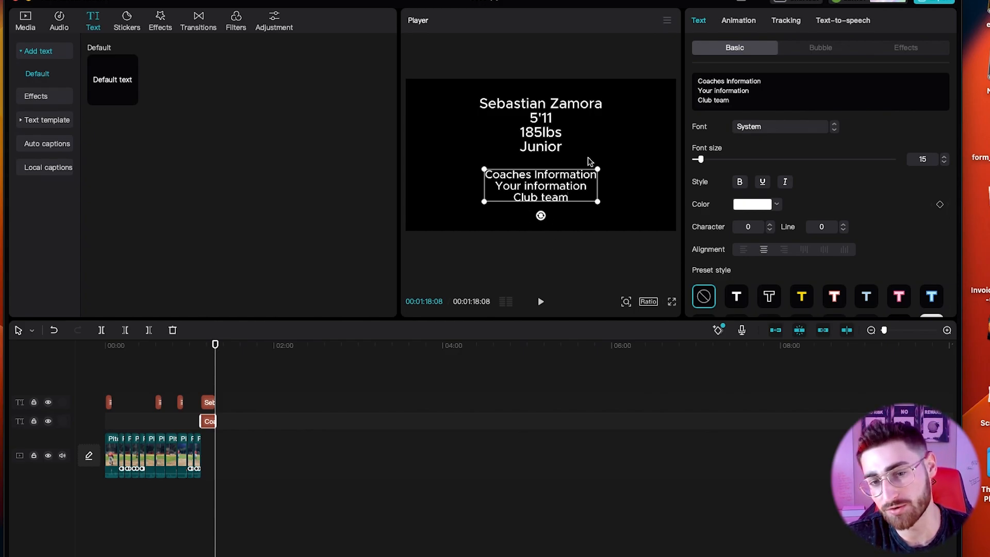
pyautogui.click(604, 151)
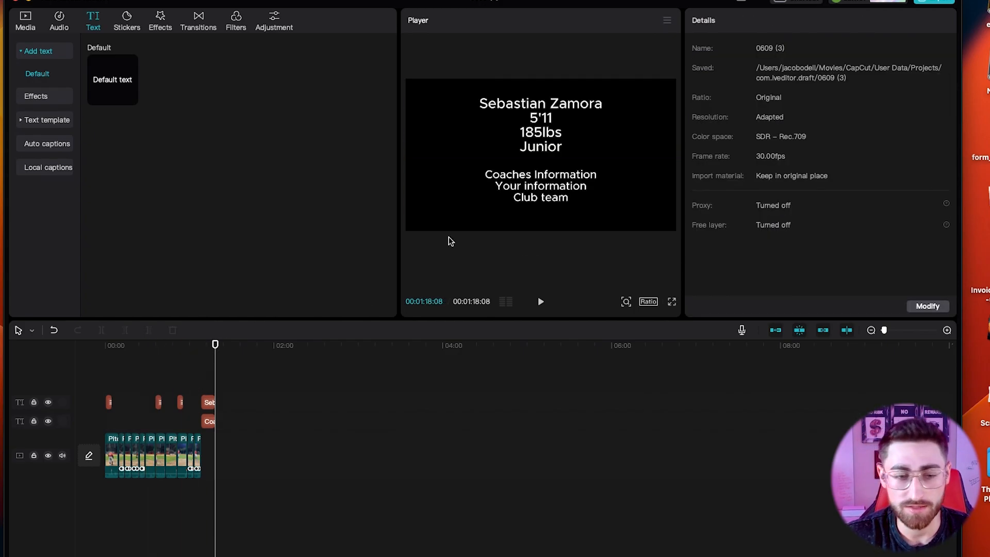
pyautogui.click(208, 371)
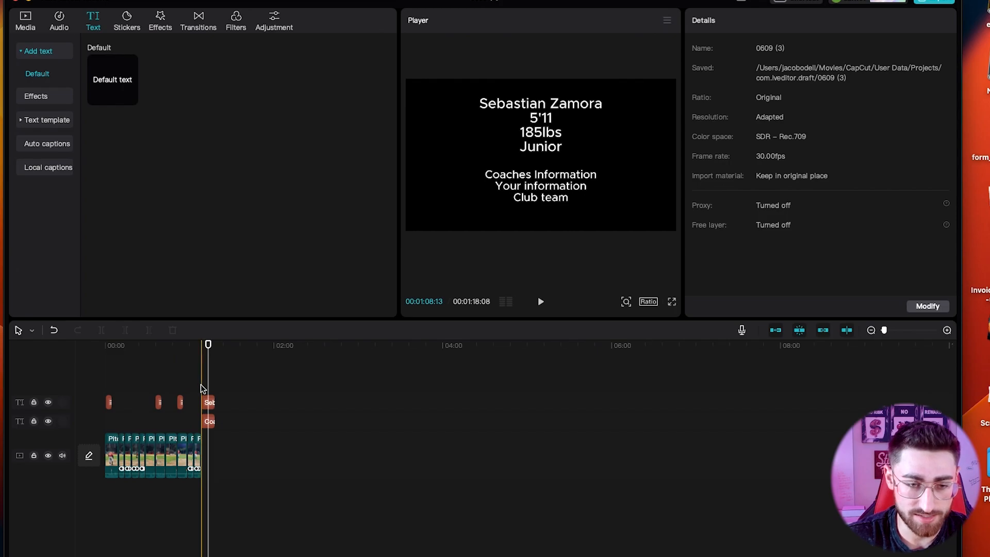
# Paste a copy of the player info at 0:00, shrunk into the frame's top-right corner.
pyautogui.click(208, 401)
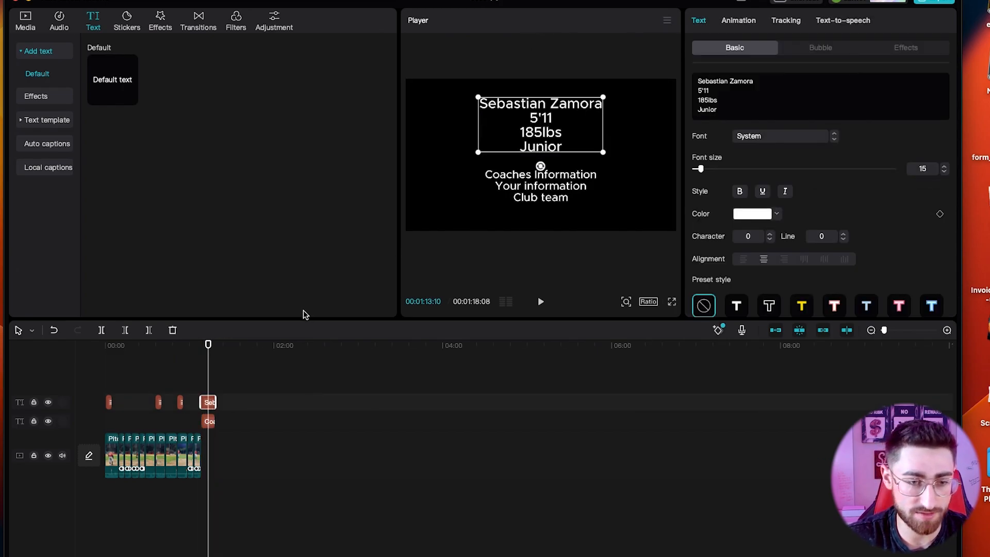
pyautogui.click(109, 347)
pyautogui.click(105, 346)
pyautogui.hotkey('ctrl', 'v')
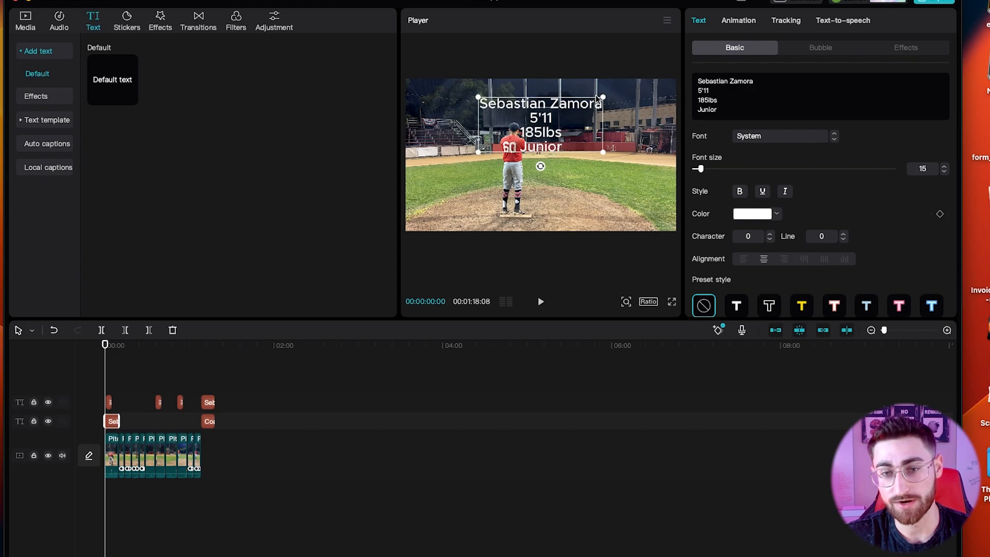
pyautogui.moveTo(603, 97)
pyautogui.mouseDown()
pyautogui.moveTo(567, 113)
pyautogui.moveTo(631, 109)
pyautogui.moveTo(661, 93)
pyautogui.moveTo(614, 111)
pyautogui.mouseUp()
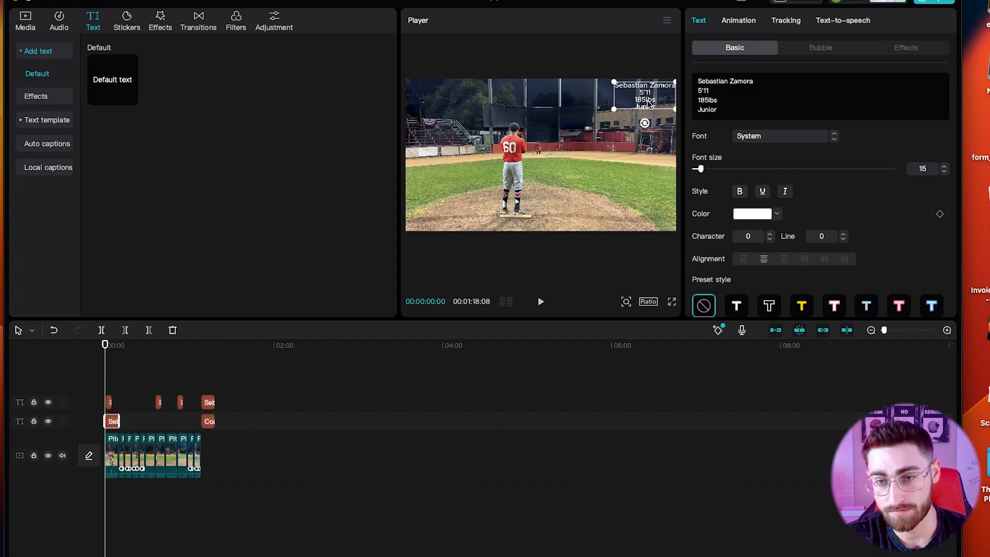
pyautogui.click(634, 116)
pyautogui.click(658, 64)
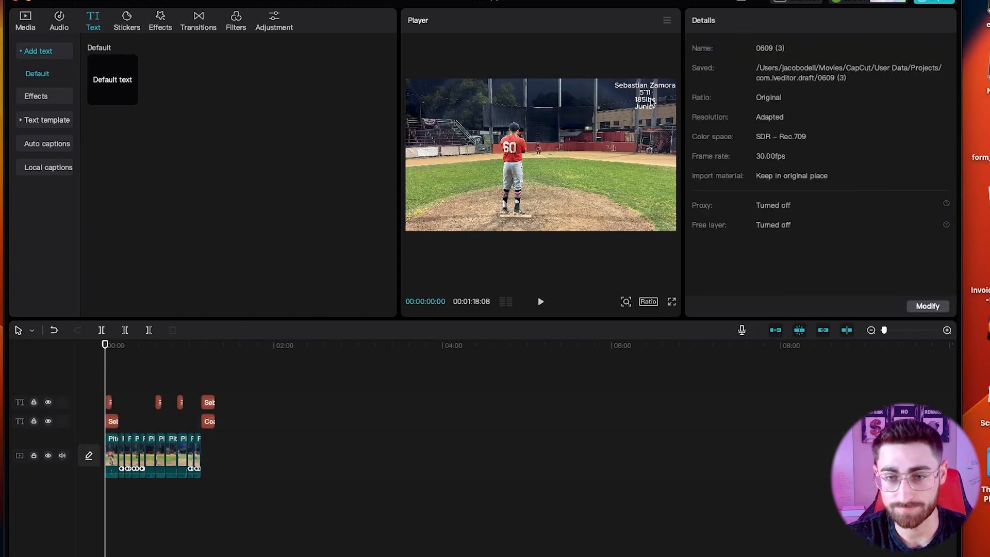
pyautogui.click(653, 103)
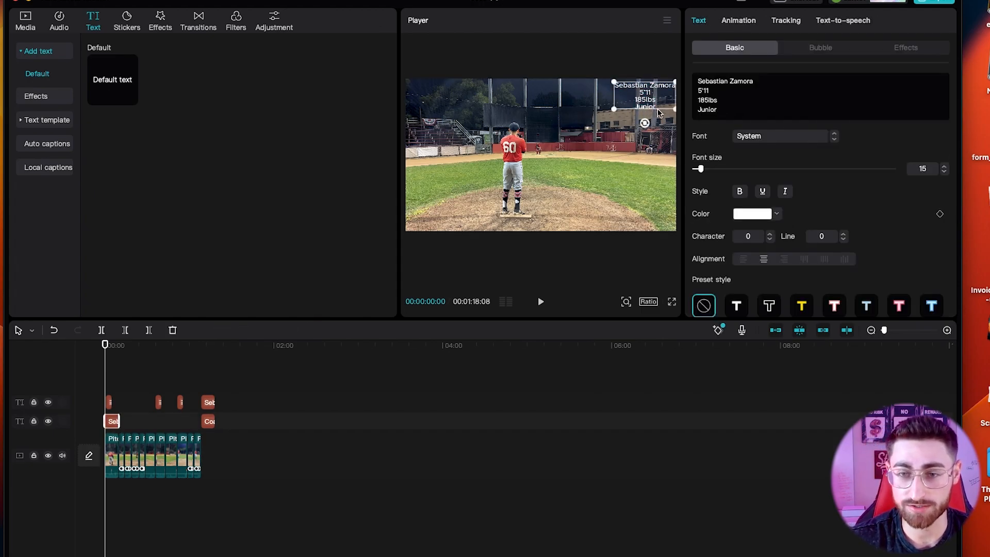
# Add FB: 92, CB: 83 and SL: 85 lines, nudging the block down to fit.
pyautogui.press('Return')
pyautogui.write('FB:')
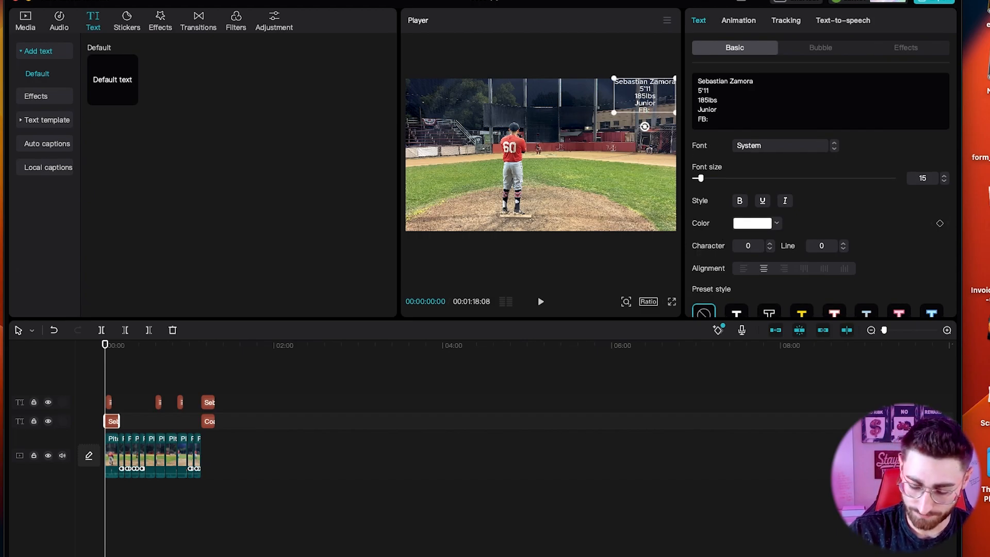
pyautogui.write(' 92 ')
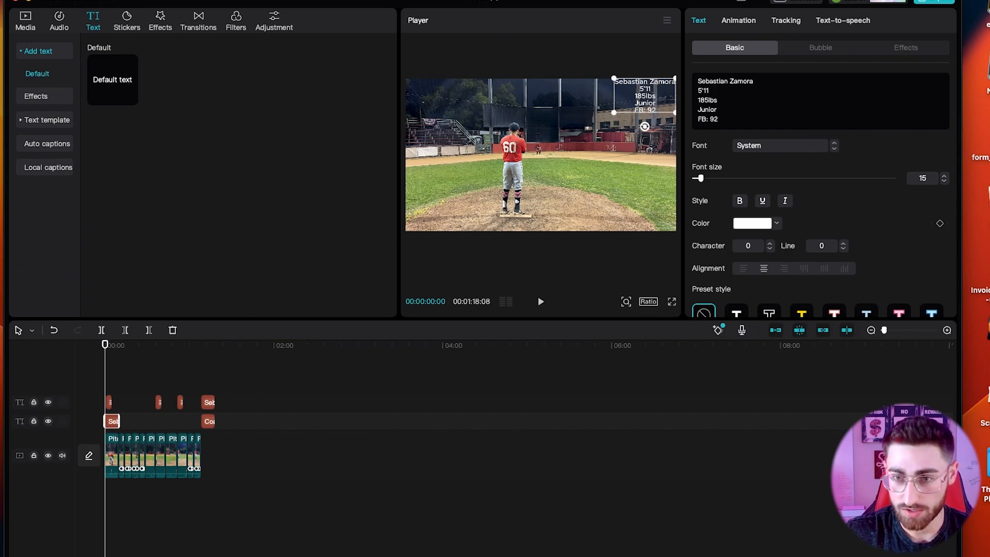
pyautogui.write('CB')
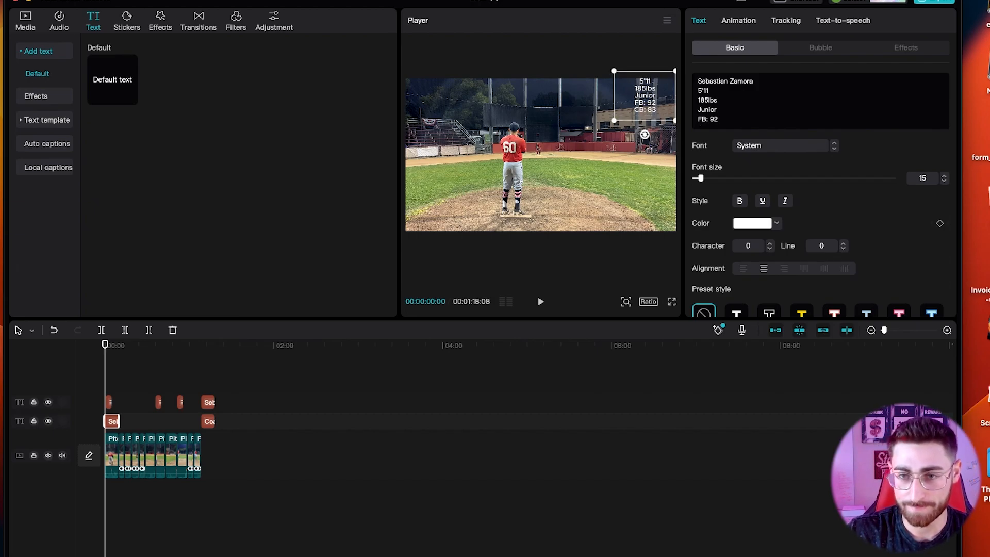
pyautogui.write(': 83')
pyautogui.press('Return')
pyautogui.write('SL: 85')
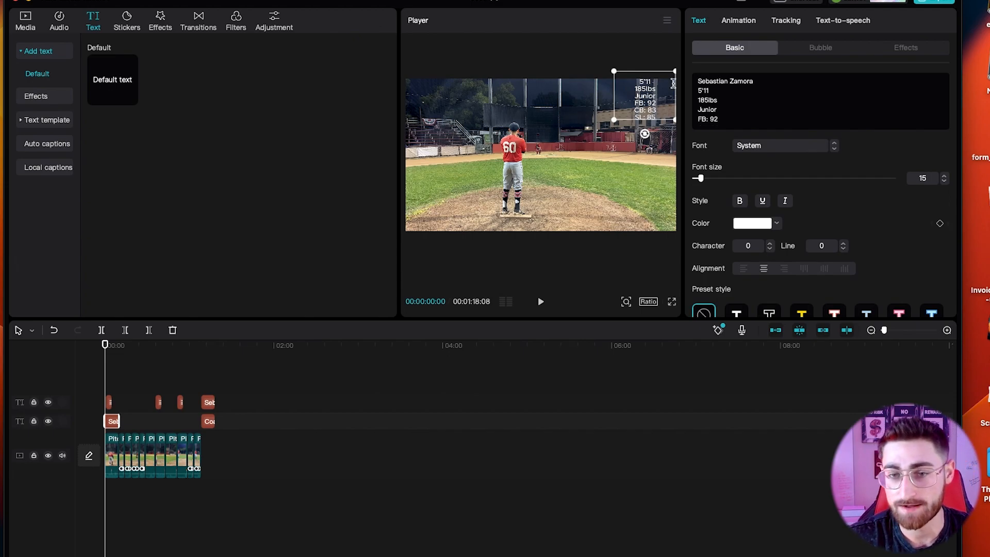
pyautogui.click(557, 131)
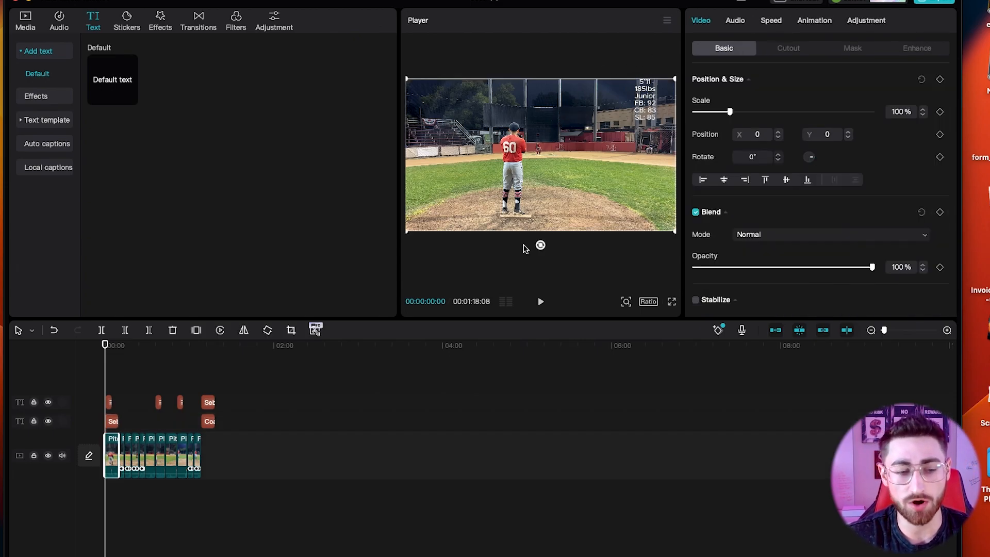
pyautogui.click(112, 421)
pyautogui.moveTo(649, 100); pyautogui.dragTo(647, 108)
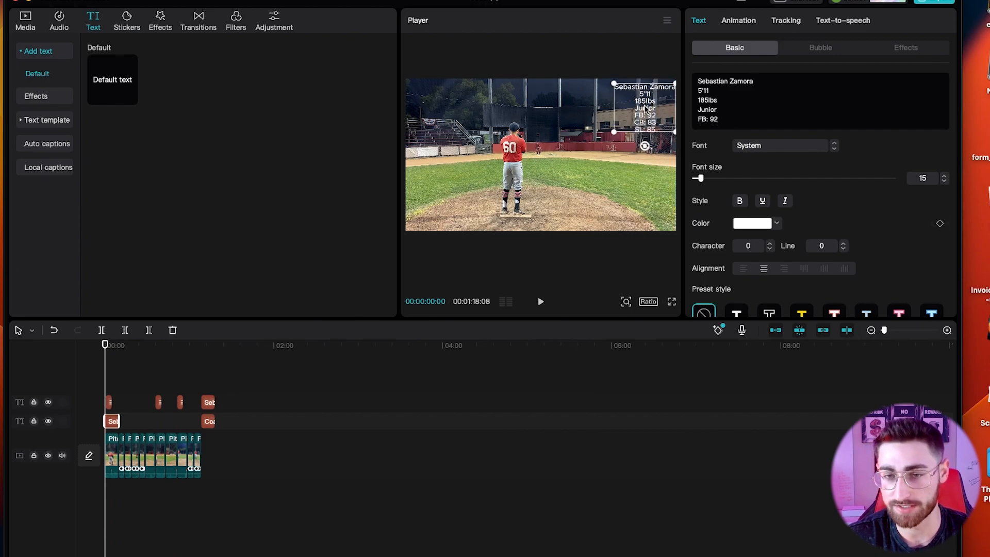
pyautogui.click(546, 148)
pyautogui.click(208, 403)
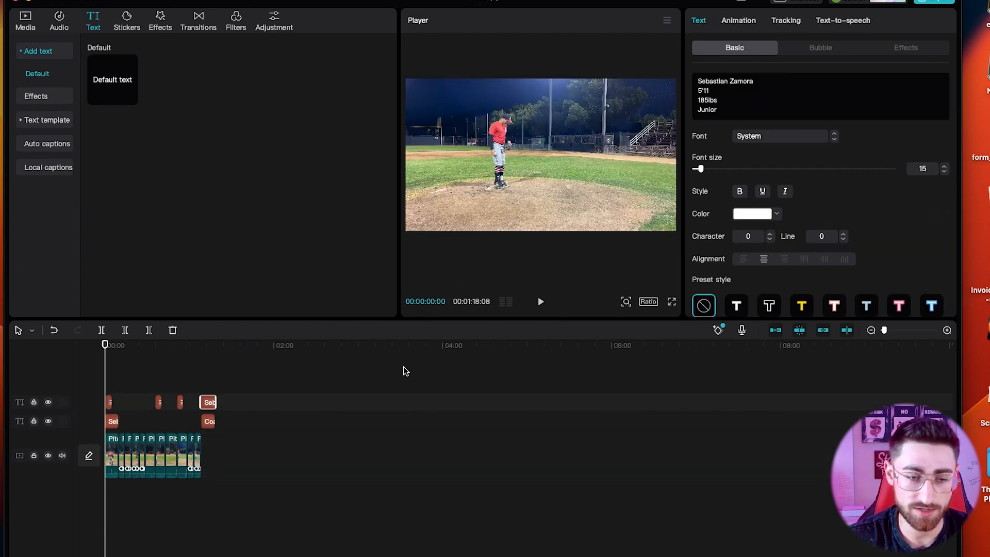
# Swap the end card's old player info for the updated stats block, centred at the top.
pyautogui.click(113, 423)
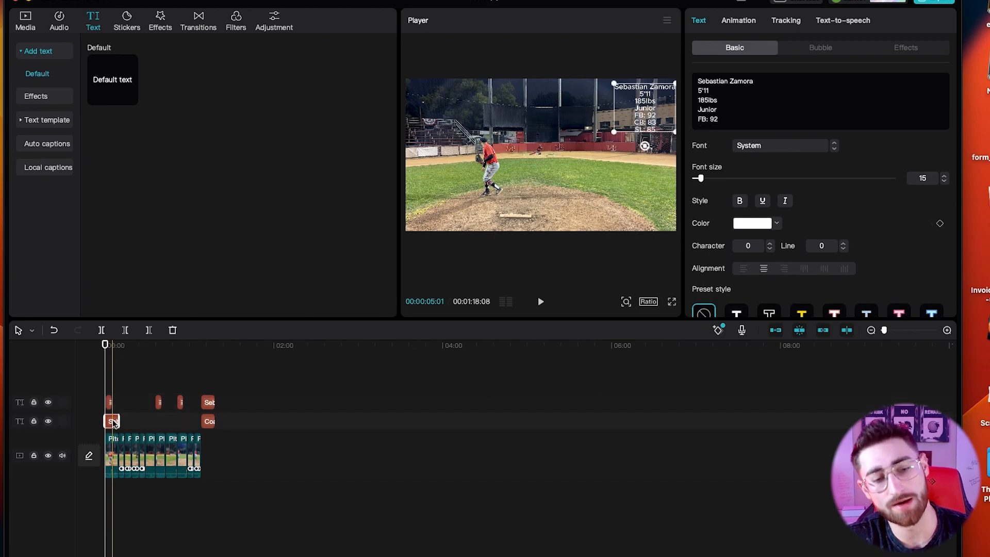
pyautogui.click(208, 403)
pyautogui.press('Delete')
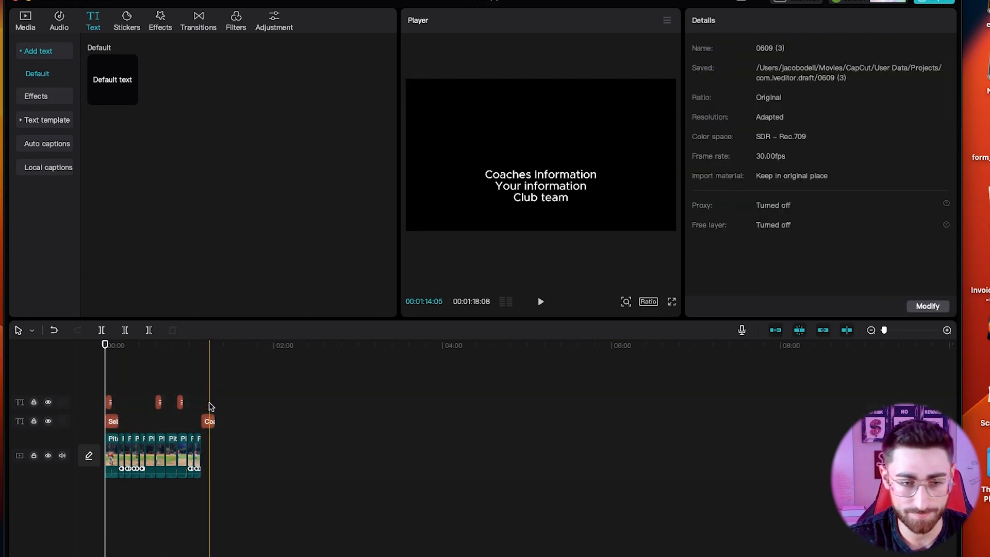
pyautogui.click(201, 393)
pyautogui.press('super+v')
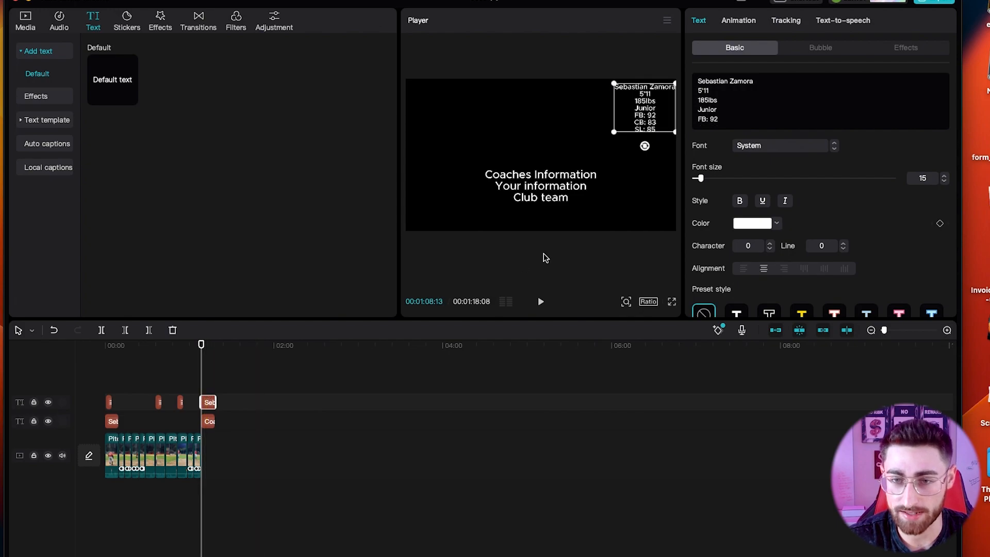
pyautogui.moveTo(639, 108); pyautogui.dragTo(591, 158)
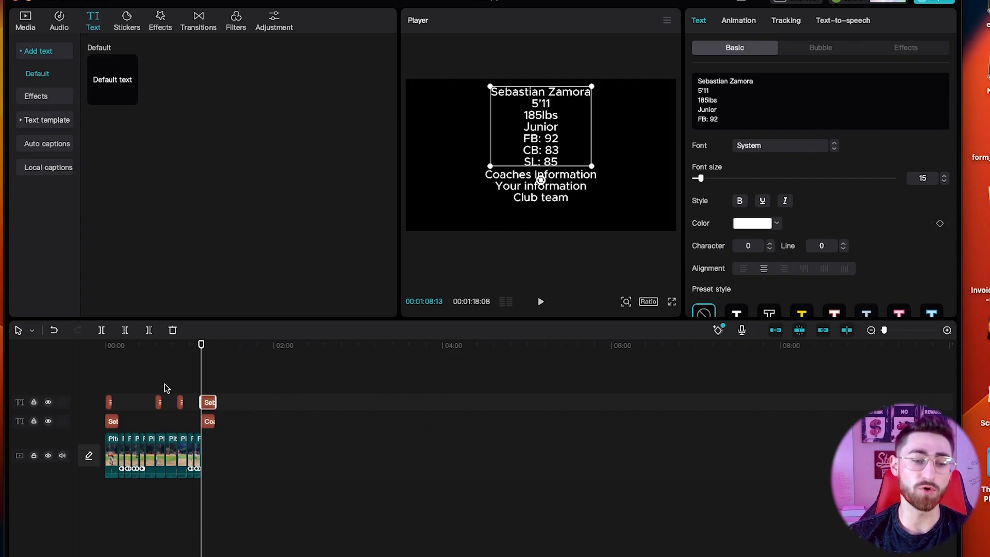
pyautogui.press('super+equal')
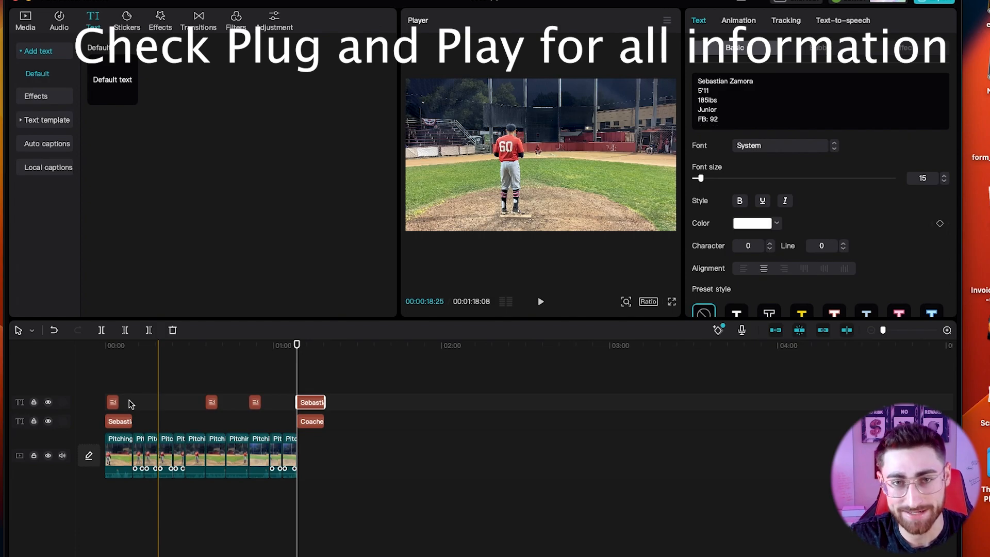
# Deselect the clip and show the Audio music library with the favourite tracks.
pyautogui.click(106, 347)
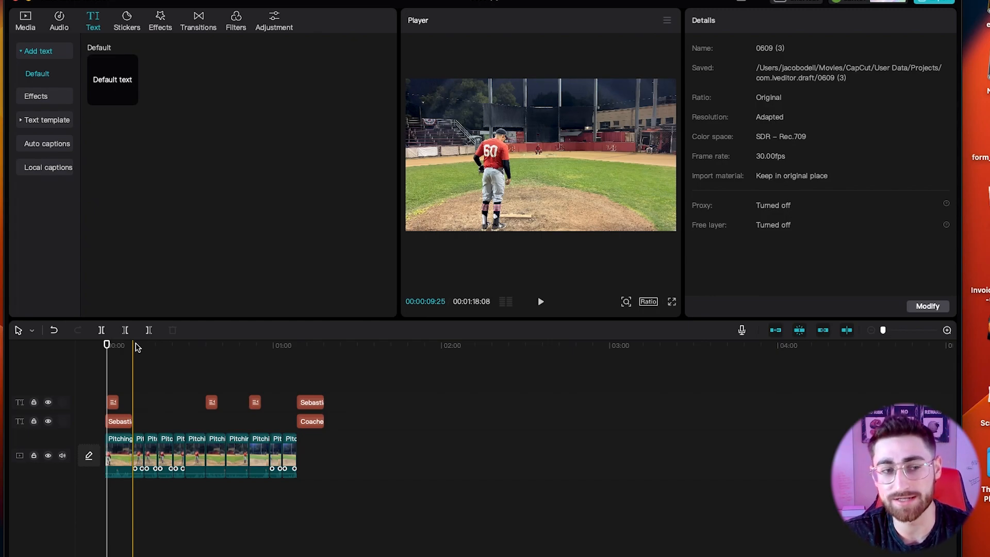
pyautogui.click(59, 27)
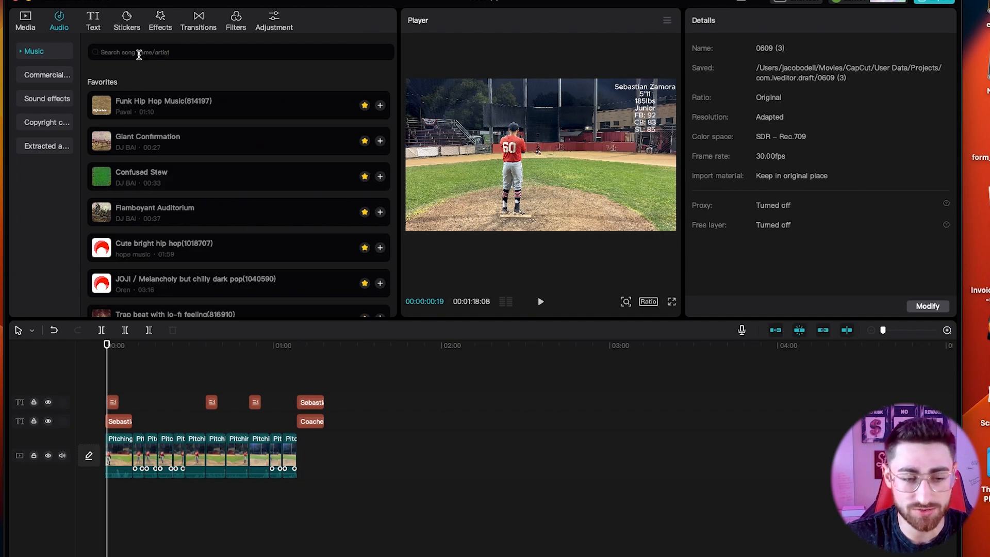
# Zoom into the timeline and split the first pitching clip near 14 seconds.
pyautogui.click(144, 399)
pyautogui.press('super+equal')
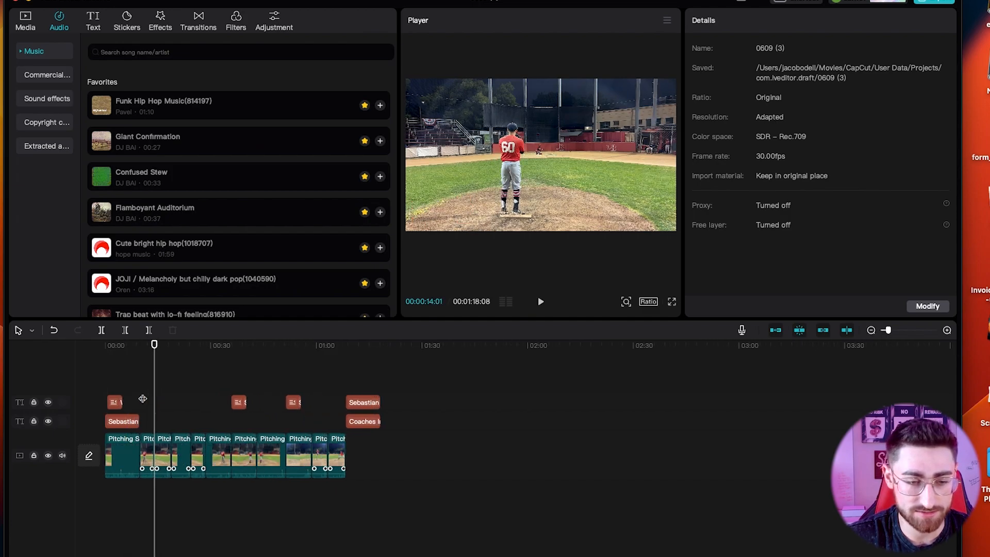
pyautogui.press('super+equal')
pyautogui.click(137, 471)
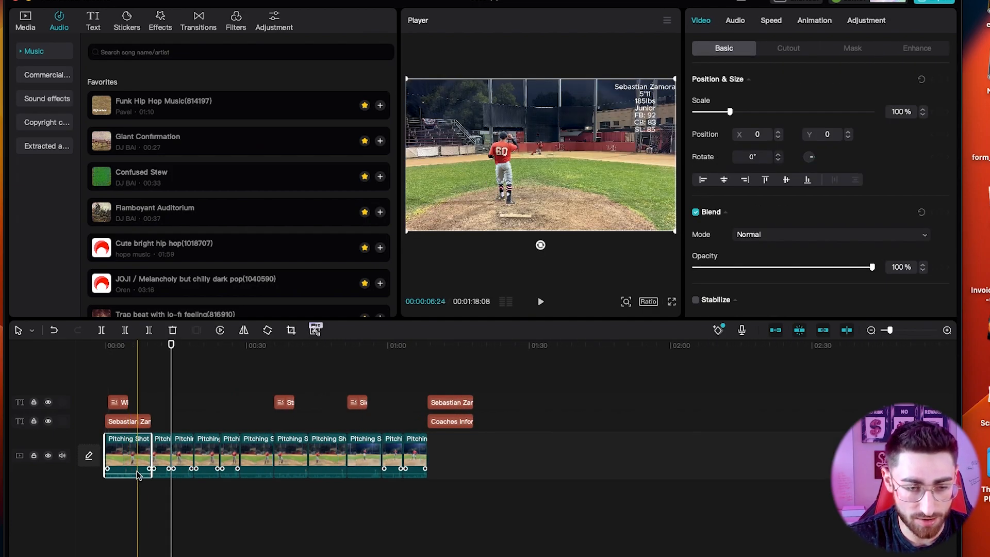
pyautogui.press('b')
pyautogui.click(122, 460)
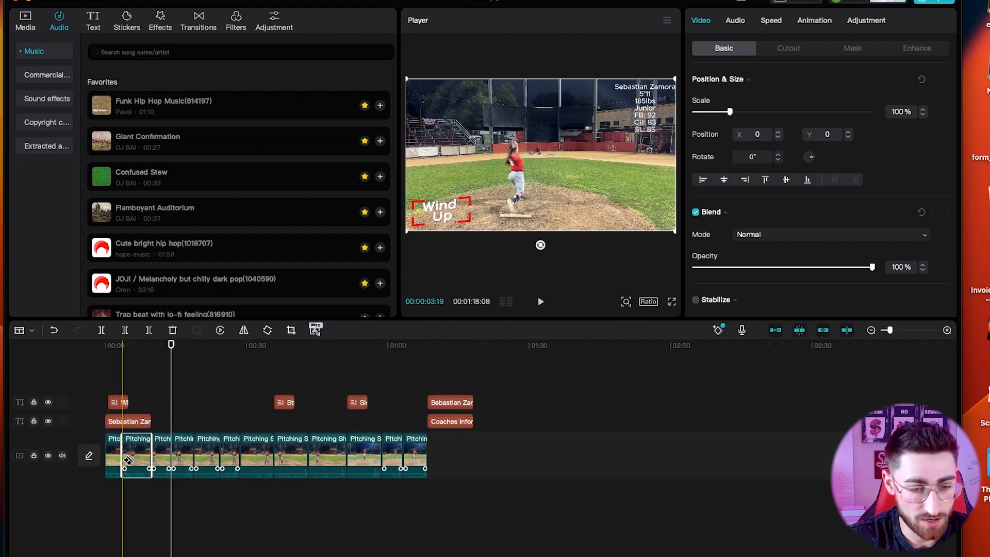
pyautogui.click(128, 459)
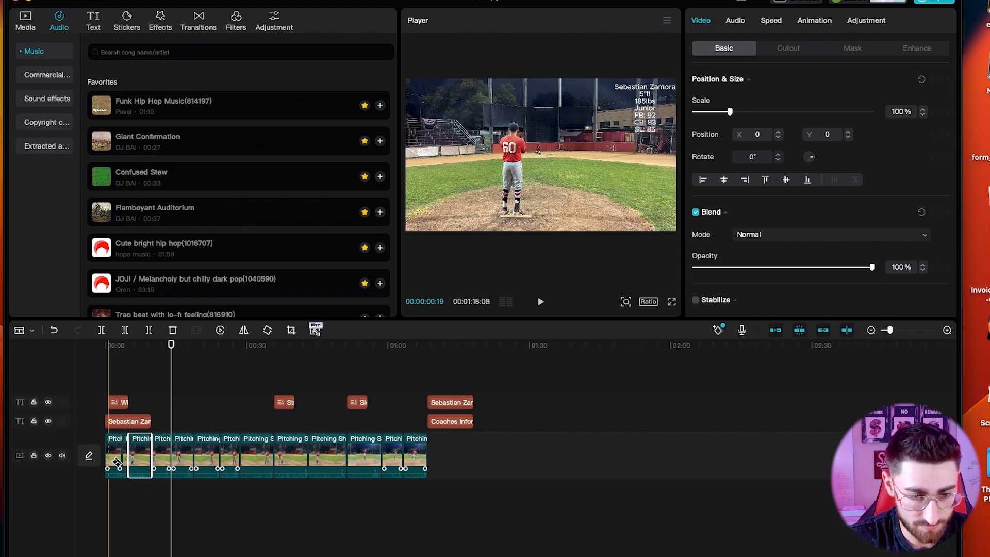
pyautogui.press('super+z')
pyautogui.press('a')
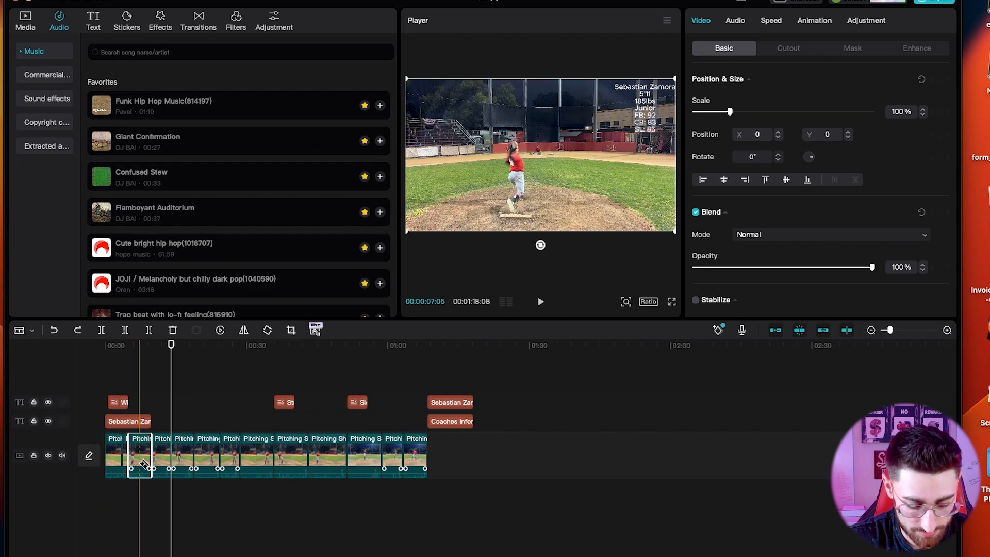
pyautogui.click(109, 457)
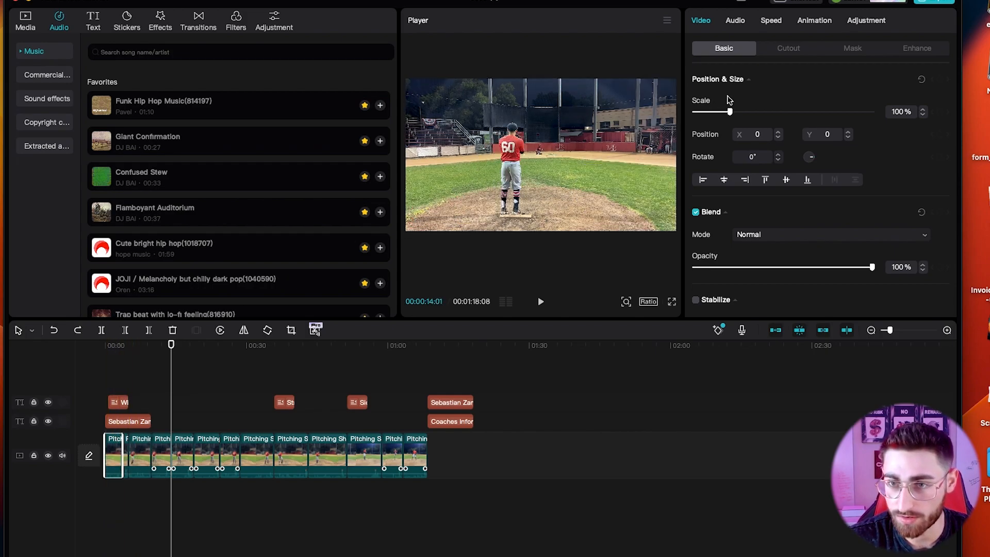
# Lower the first two clip pieces' volume to about -47 dB and preview the audio.
pyautogui.click(736, 21)
pyautogui.moveTo(758, 82); pyautogui.dragTo(707, 84)
pyautogui.click(139, 456)
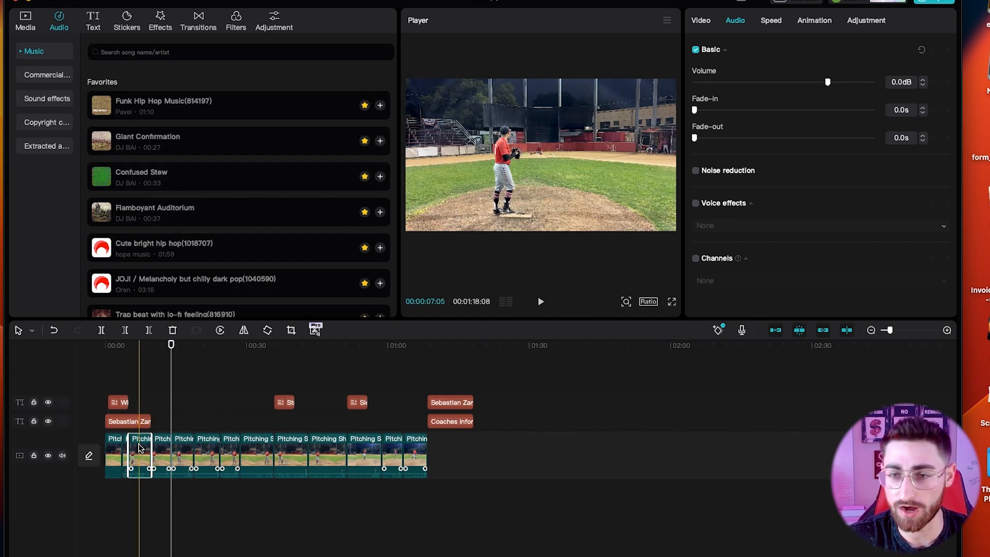
pyautogui.click(725, 83)
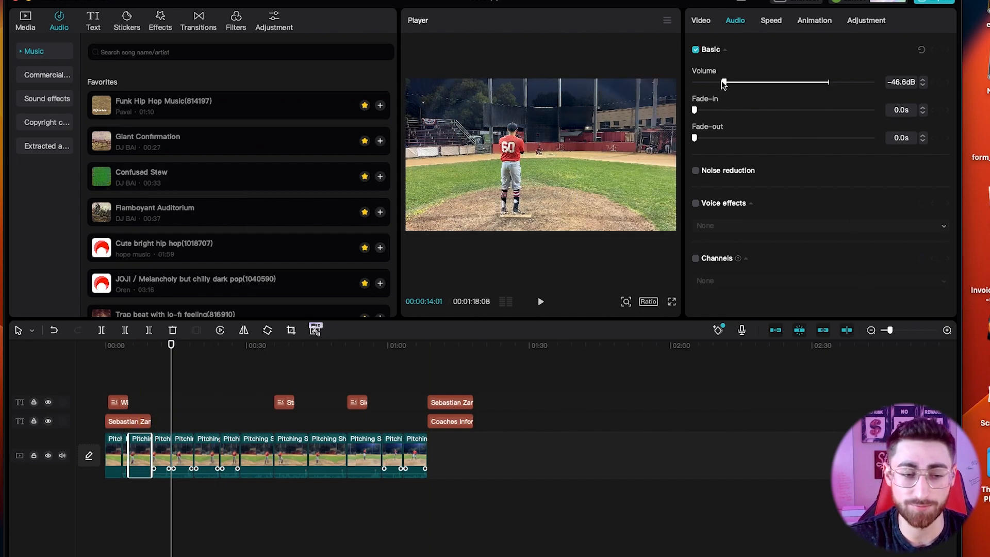
pyautogui.click(127, 347)
pyautogui.click(117, 352)
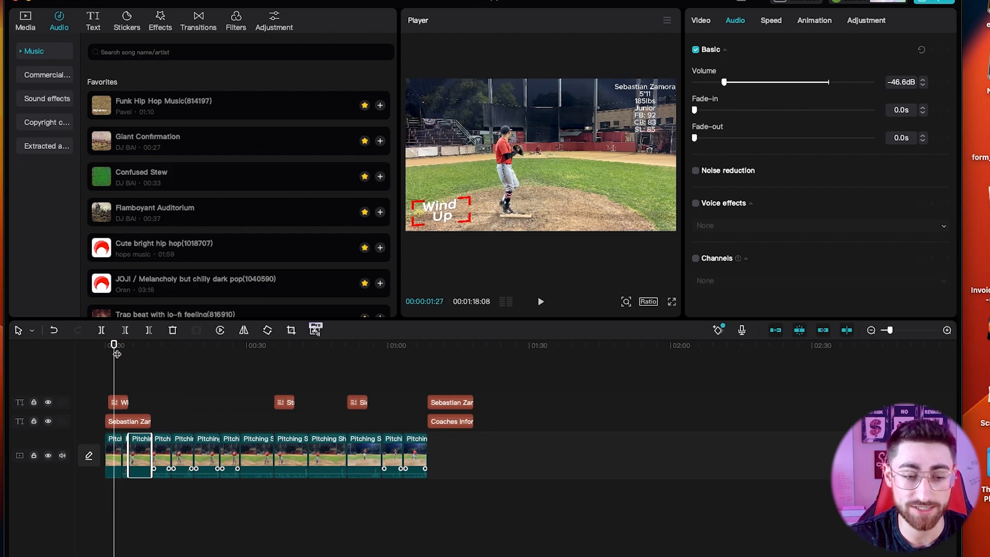
pyautogui.press('space')
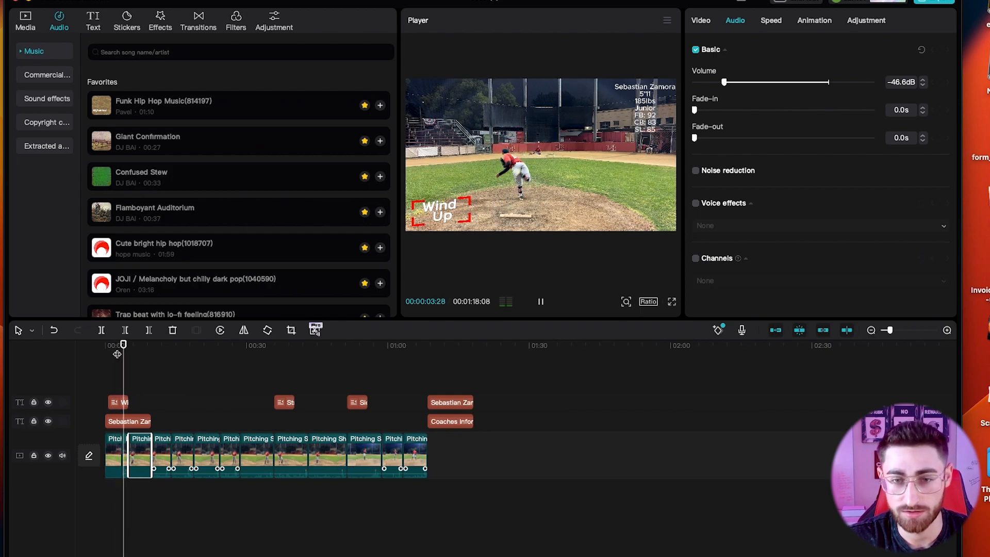
pyautogui.press('space')
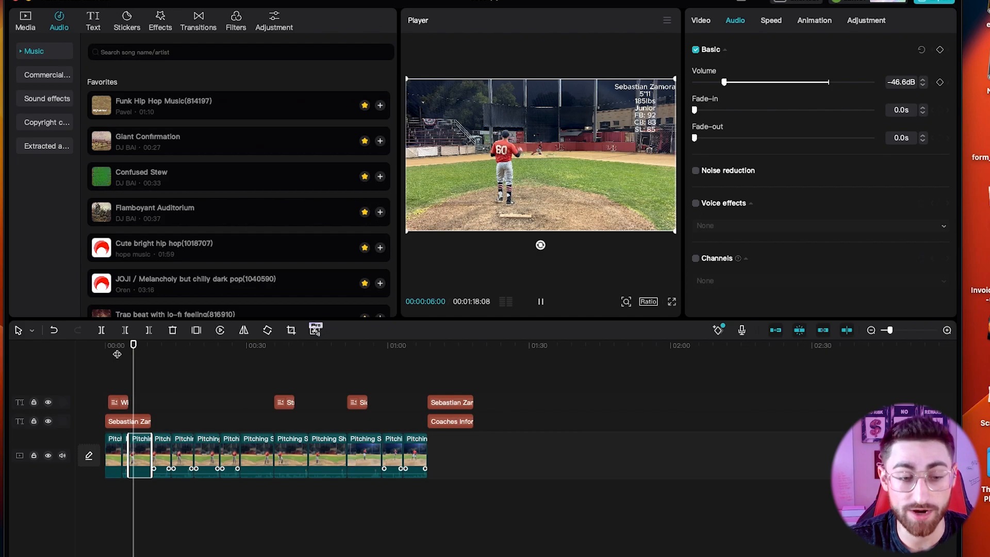
# Lower the next two clips to about -47 dB and -49.3 dB, then replay from the start.
pyautogui.click(164, 427)
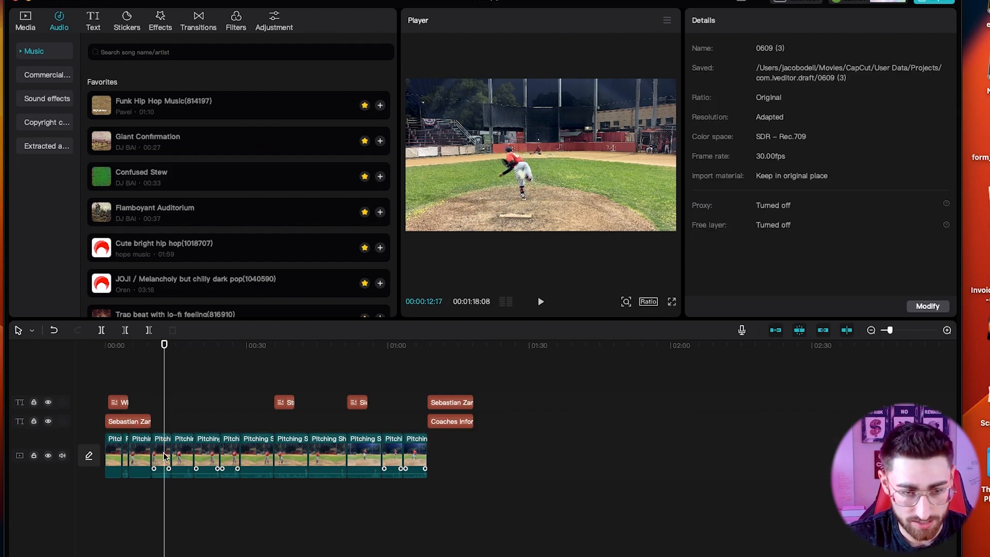
pyautogui.click(166, 463)
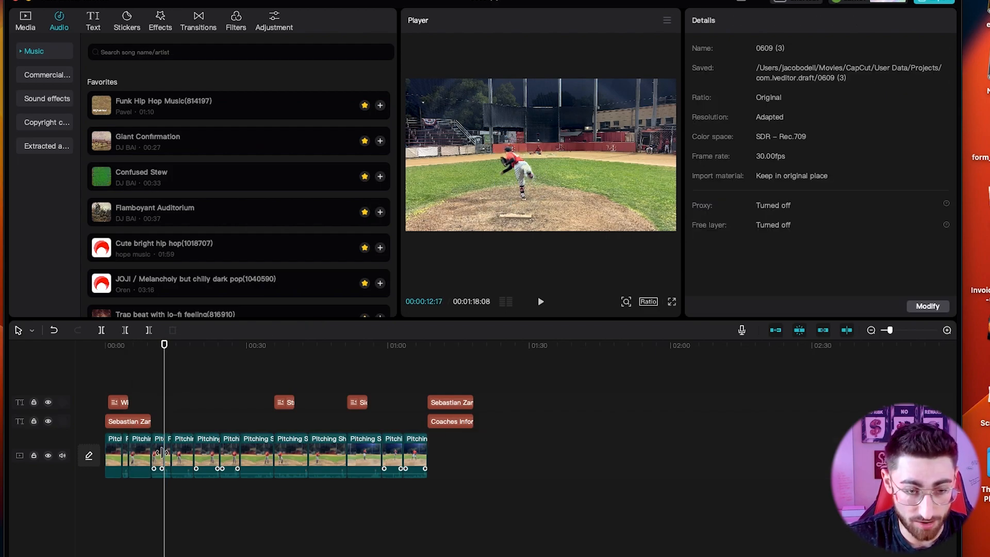
pyautogui.click(722, 82)
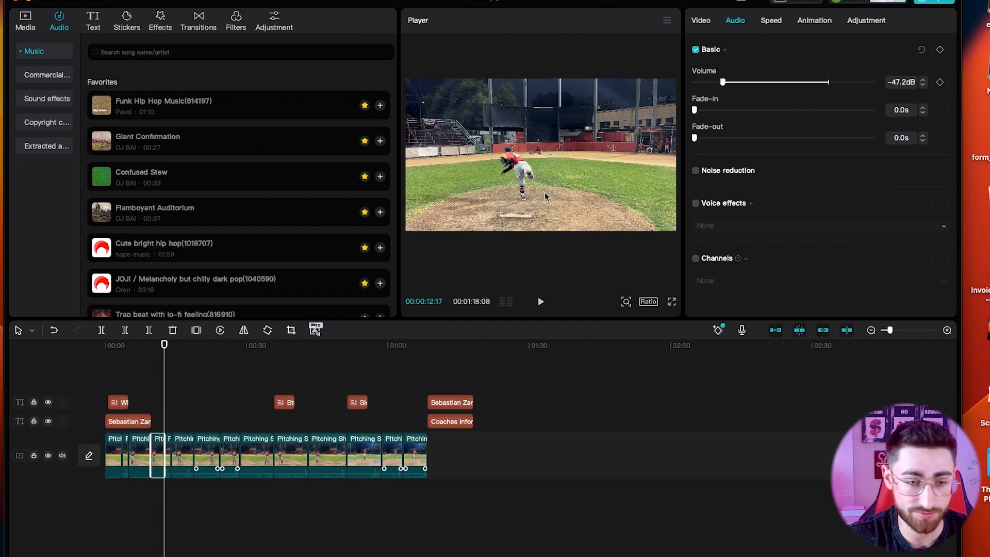
pyautogui.click(172, 380)
pyautogui.press('space')
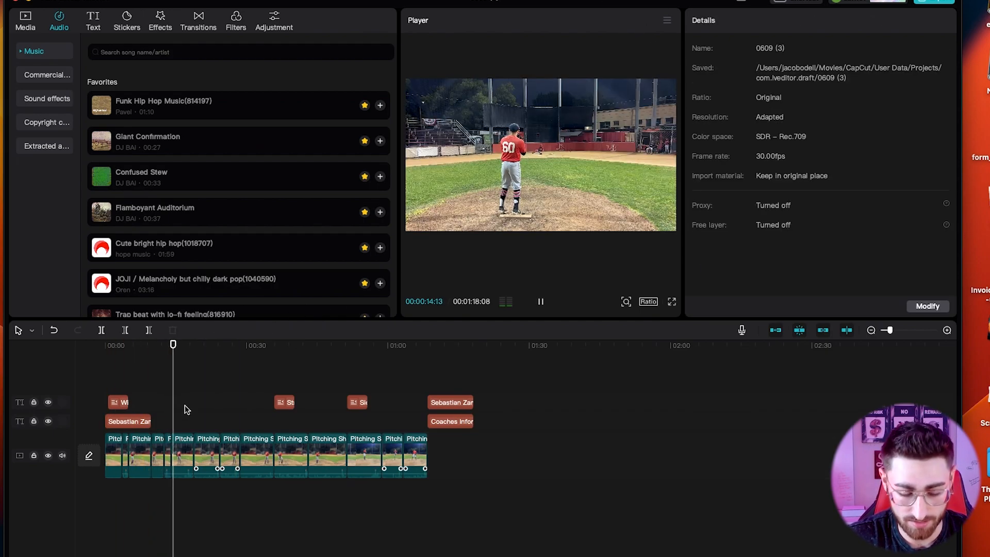
pyautogui.press('space')
pyautogui.click(181, 454)
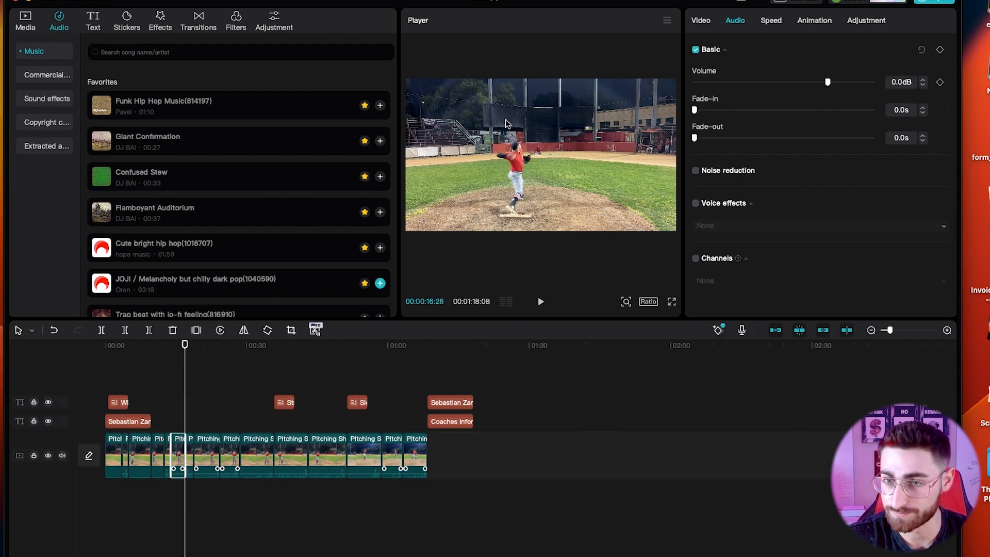
pyautogui.click(717, 83)
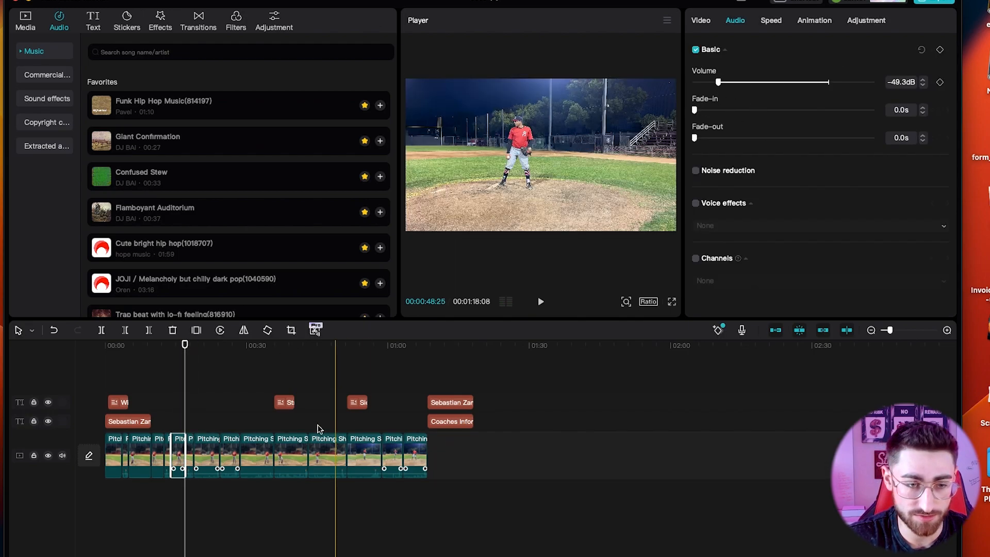
pyautogui.click(102, 384)
pyautogui.press('space')
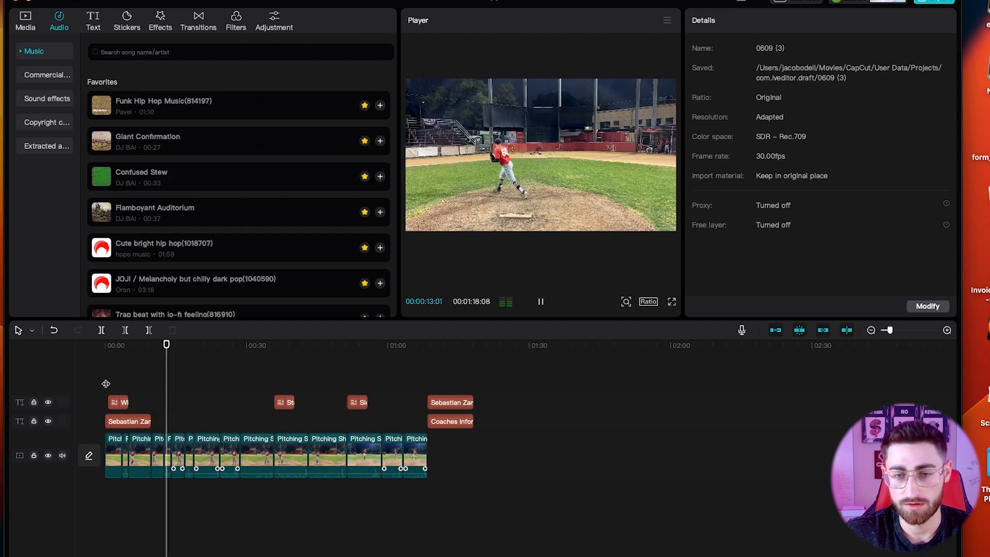
# Search the music library for 'lofi' and add Lofi hip hop Lofi(885430) beneath the clips.
pyautogui.press('space')
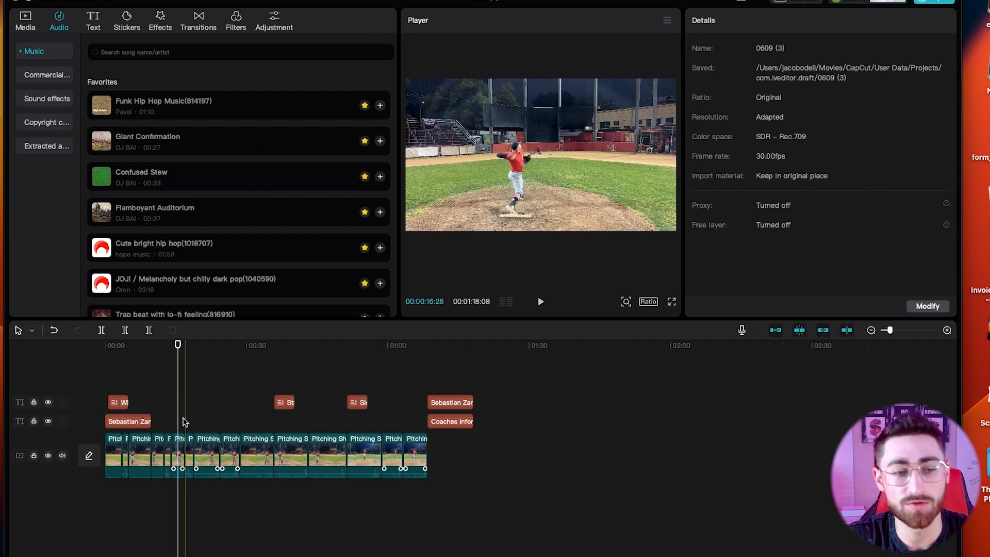
pyautogui.write('lofi')
pyautogui.press('Return')
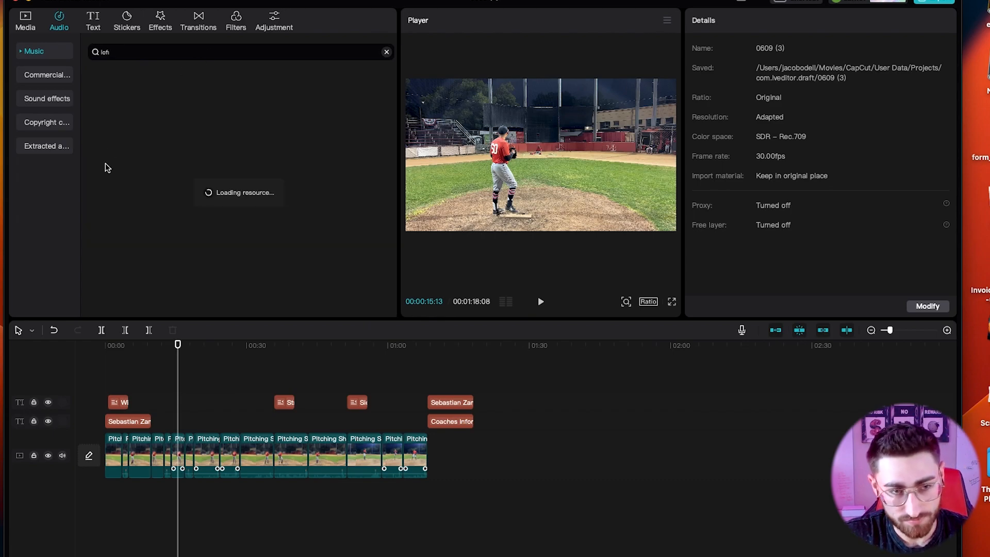
pyautogui.moveTo(200, 153); pyautogui.dragTo(108, 497)
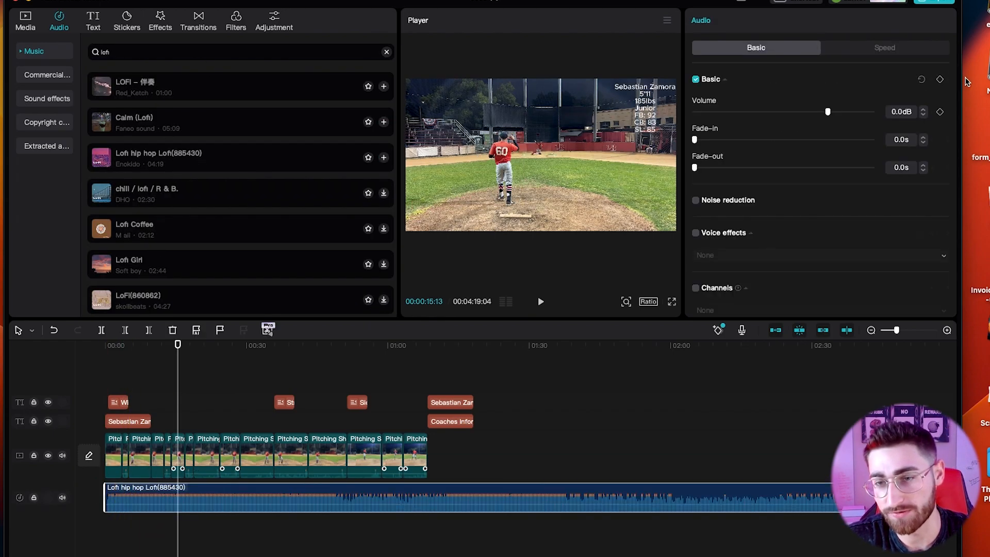
# Set the music volume to about -16.2 dB and play to check the level.
pyautogui.moveTo(743, 112); pyautogui.dragTo(737, 112)
pyautogui.press('space')
pyautogui.moveTo(768, 111); pyautogui.dragTo(790, 112)
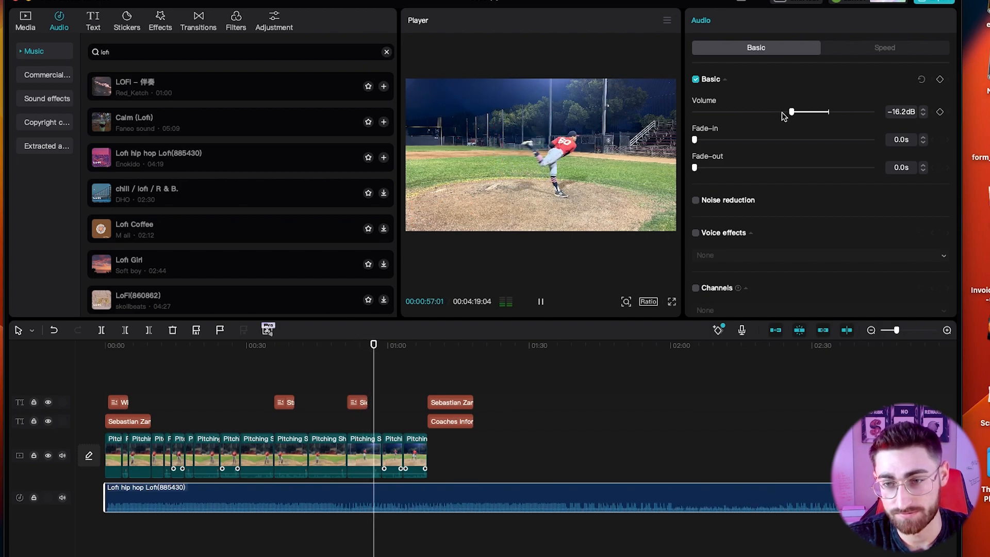
pyautogui.press('space')
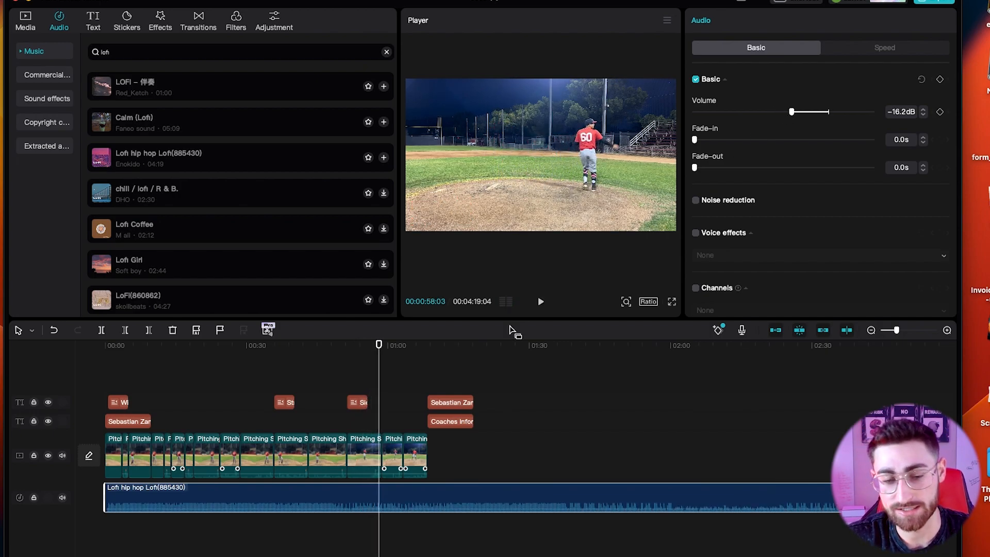
# Delete the Lofi hip hop background track from the timeline.
pyautogui.press('Delete')
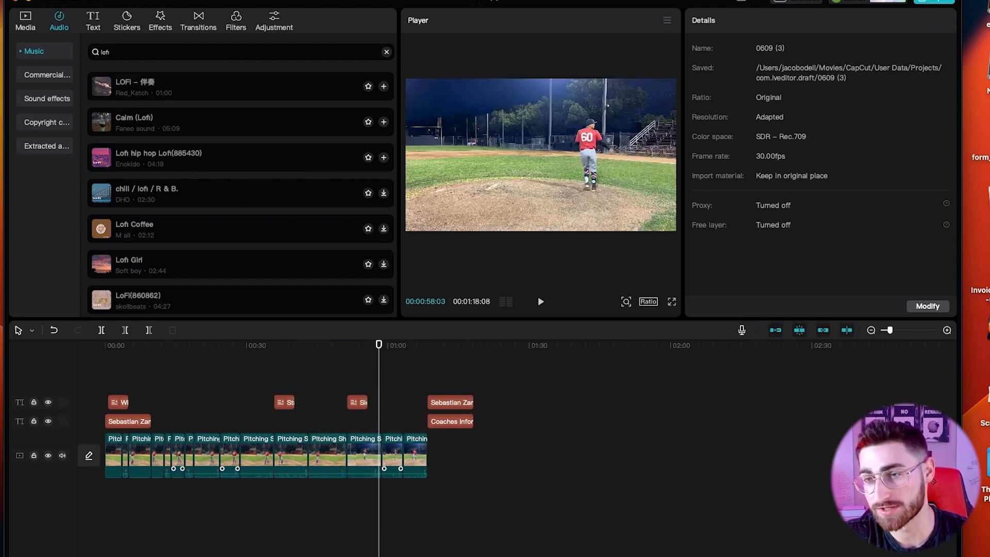
# Review the export settings, cancel without exporting, and show the trending Transitions library.
pyautogui.click(946, 3)
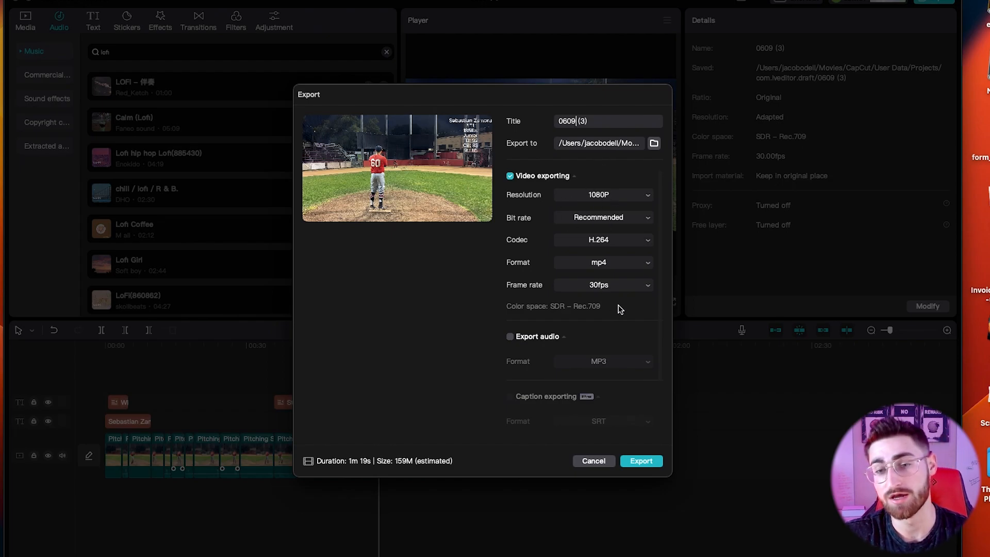
pyautogui.click(582, 461)
pyautogui.click(206, 26)
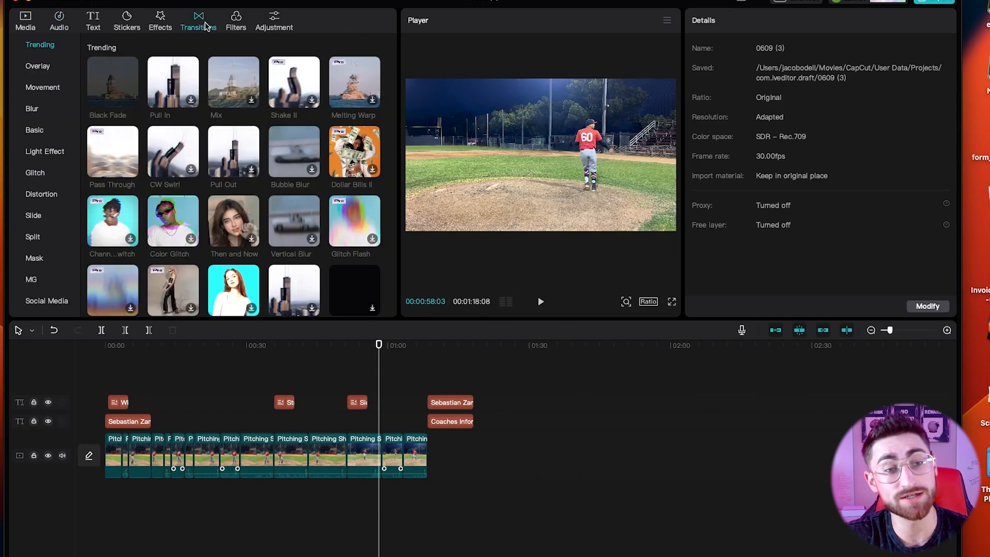
# Place the Mix transition between two clips and play to preview it.
pyautogui.moveTo(221, 89); pyautogui.dragTo(197, 456)
pyautogui.click(185, 410)
pyautogui.click(192, 411)
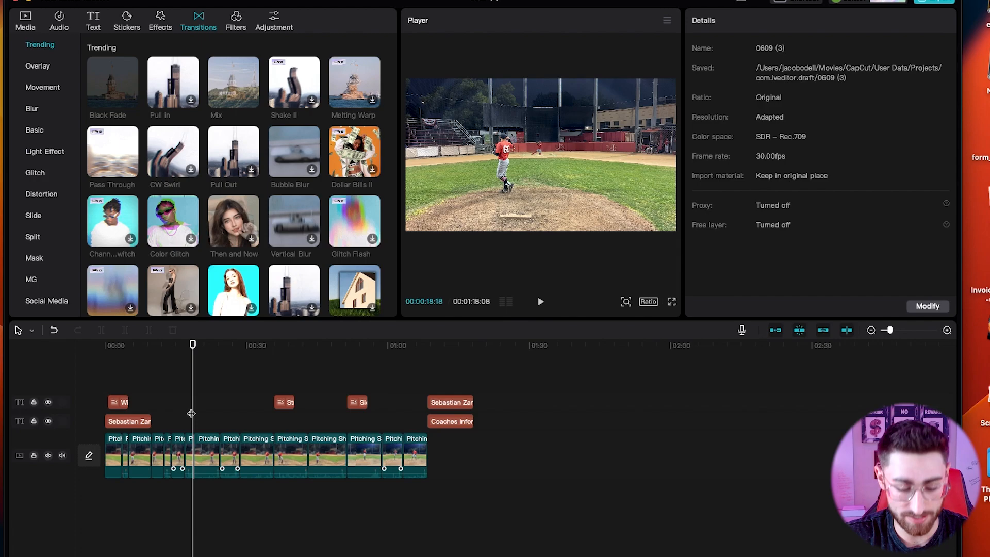
pyautogui.press('space')
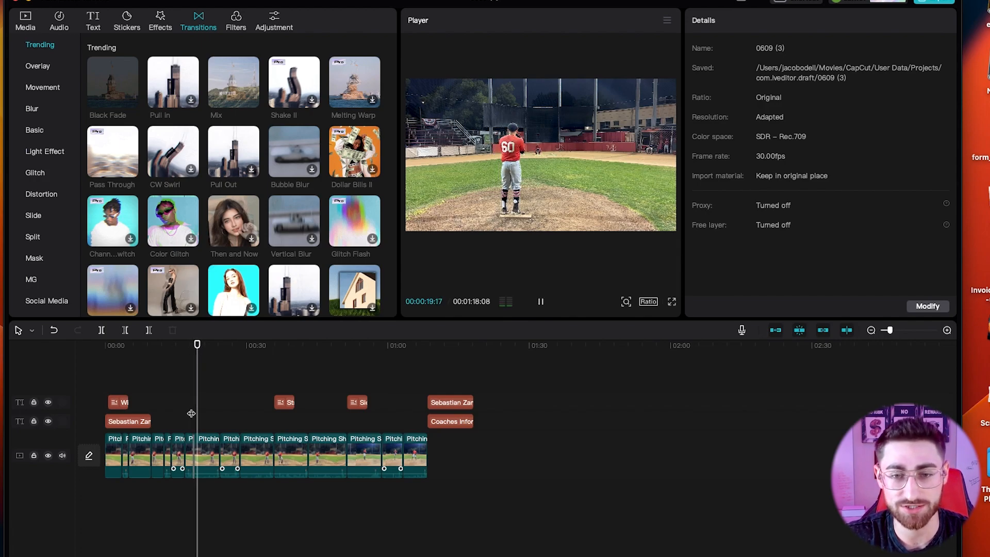
pyautogui.press('space')
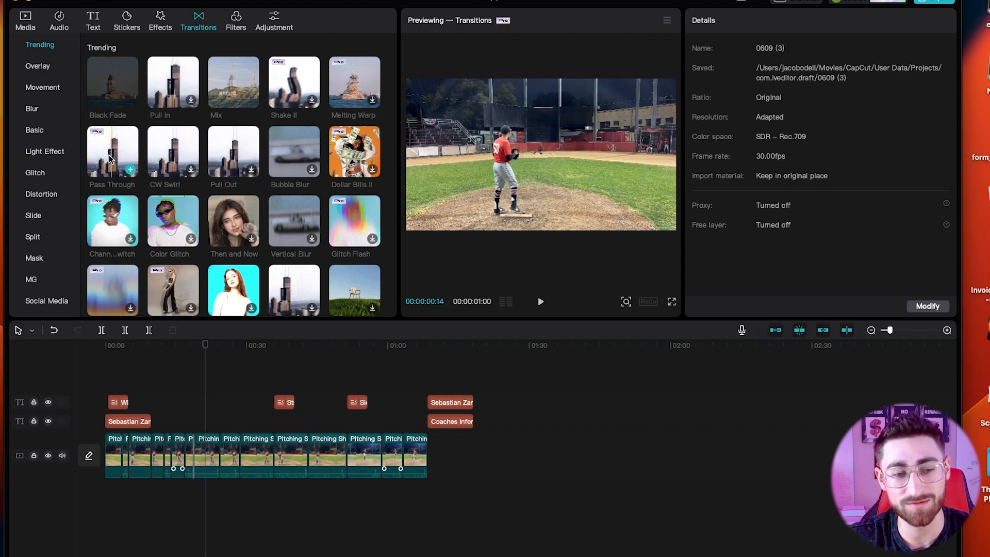
# Try a Vertical Blur transition on the first clip, then undo it.
pyautogui.scroll(-1, 129, 258)
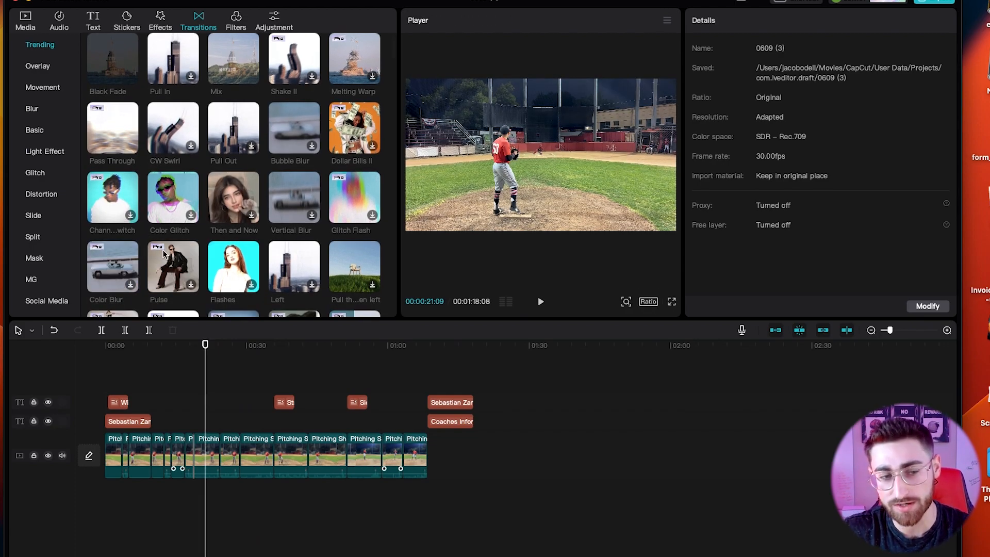
pyautogui.click(186, 400)
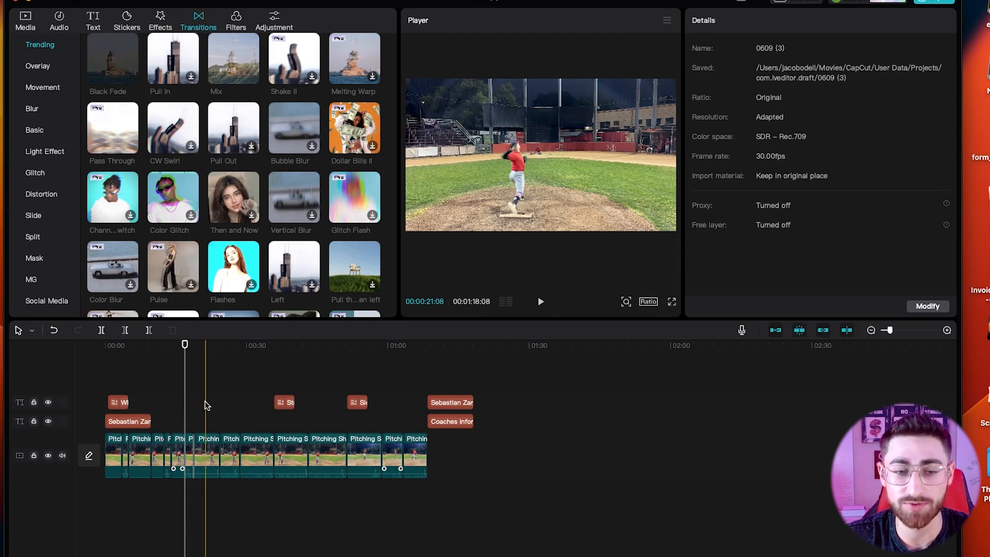
pyautogui.moveTo(304, 197); pyautogui.dragTo(107, 456)
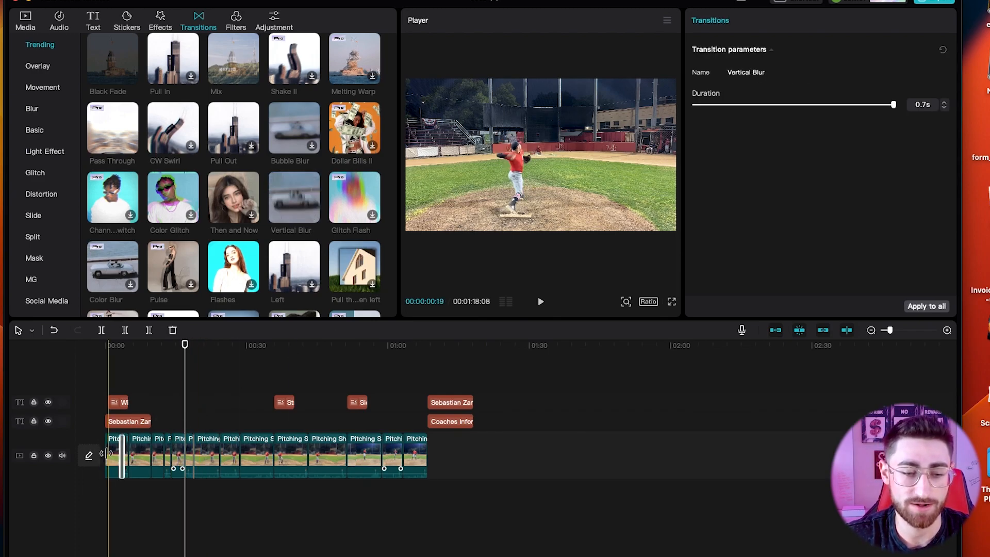
pyautogui.press('super+z')
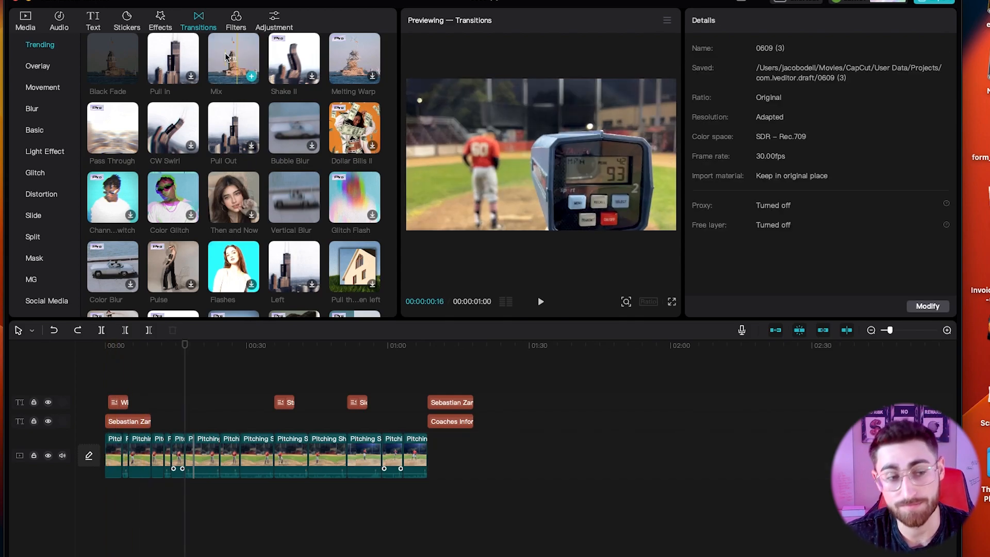